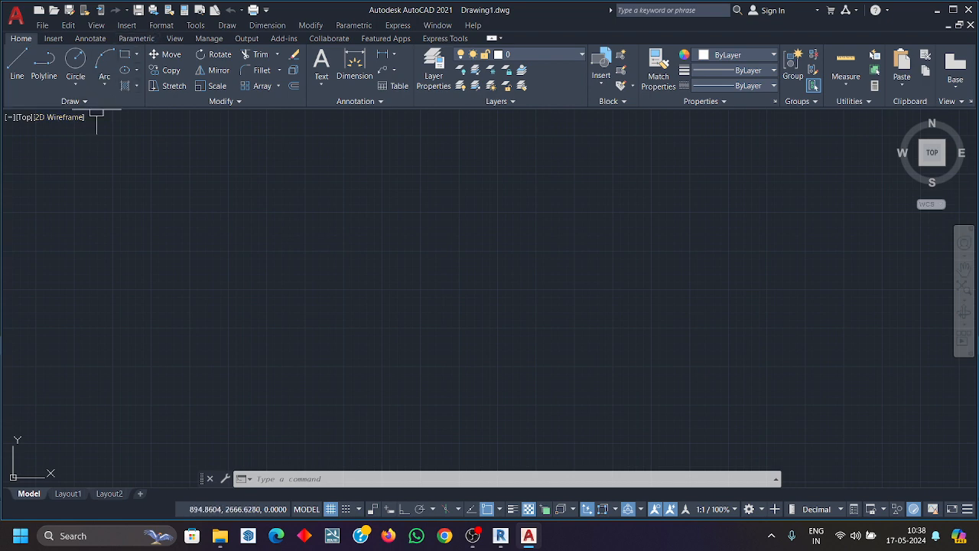
Draw a freehand rectangle in the left half of the empty drawing with the Rectangle tool.
click(135, 84)
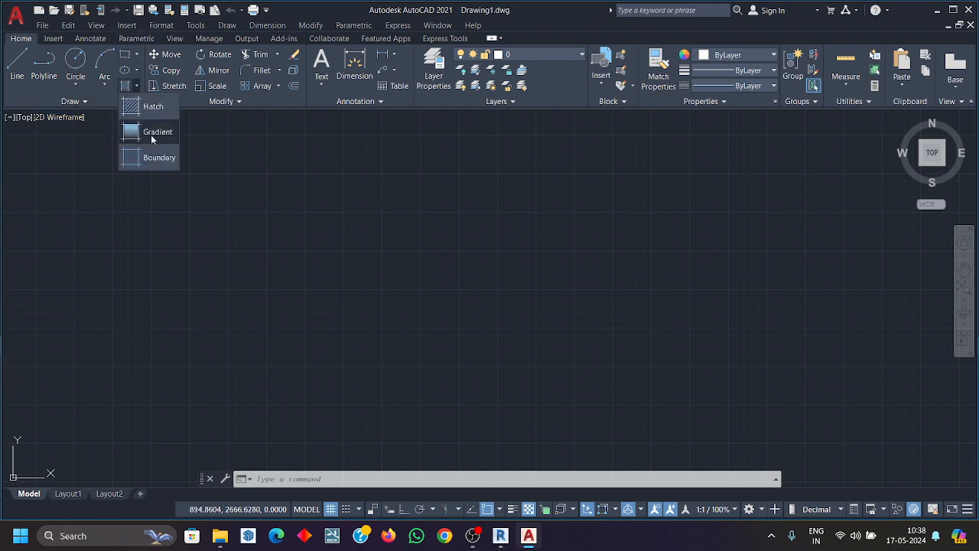
click(125, 61)
click(176, 219)
click(380, 352)
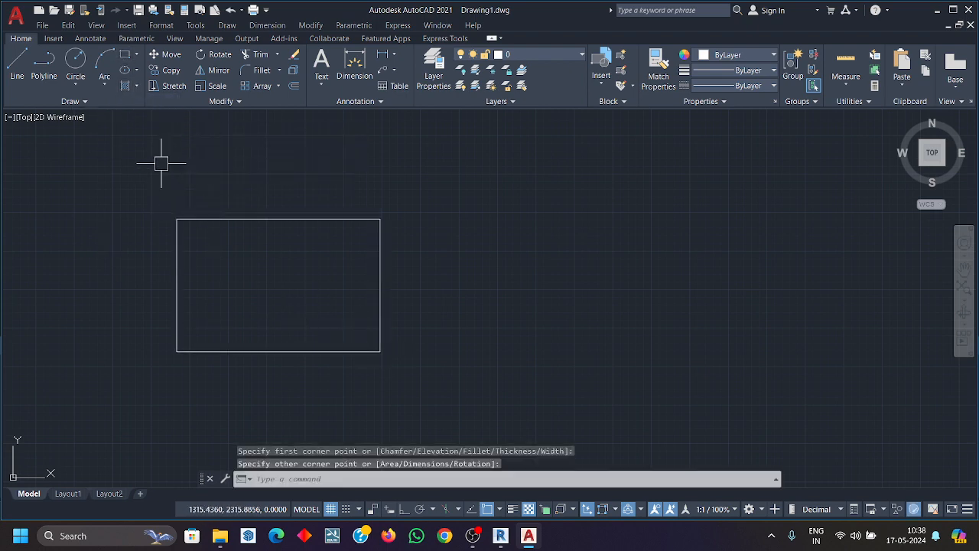
Fill the rectangle with a GR_INVSPH gradient by picking a point inside it.
click(137, 85)
click(155, 131)
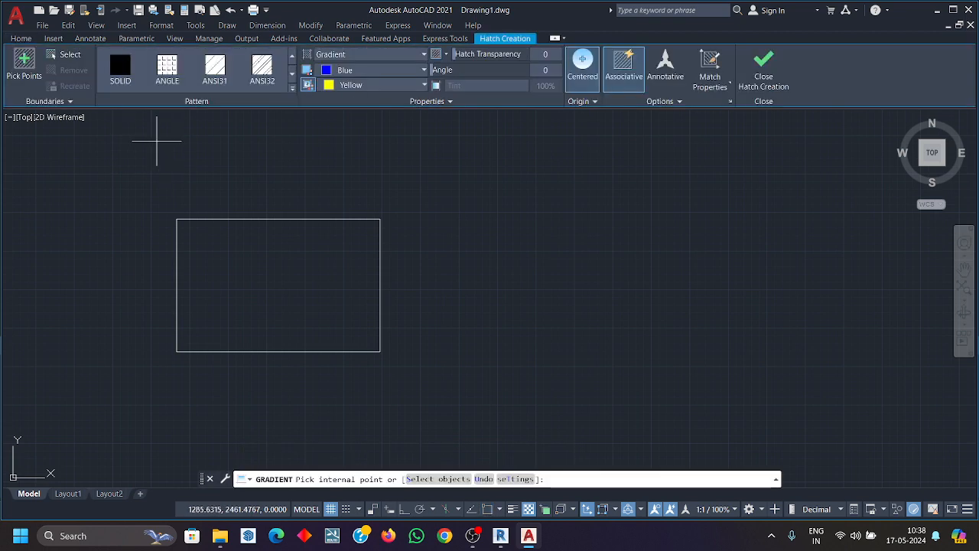
click(292, 87)
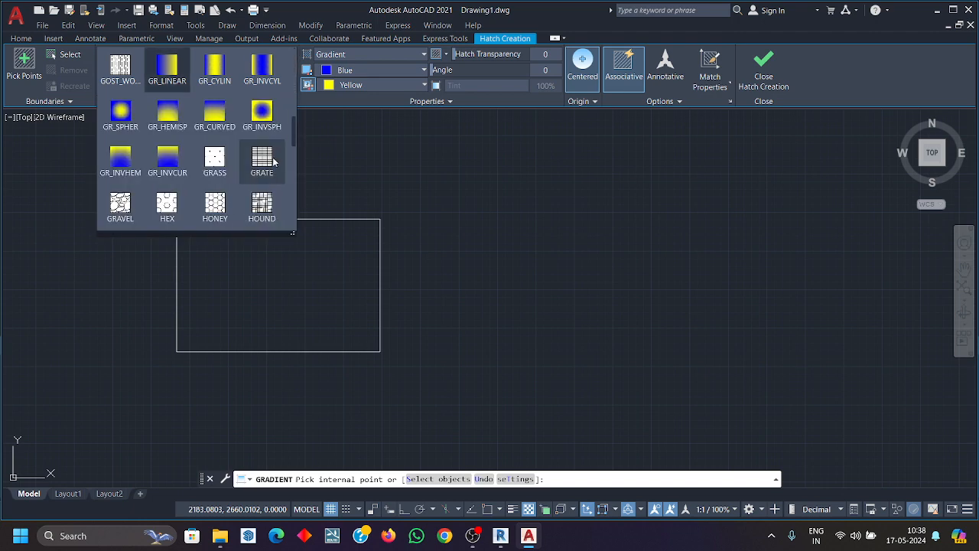
scroll(270, 160, down, 2)
scroll(256, 175, up, 4)
scroll(218, 187, down, 1)
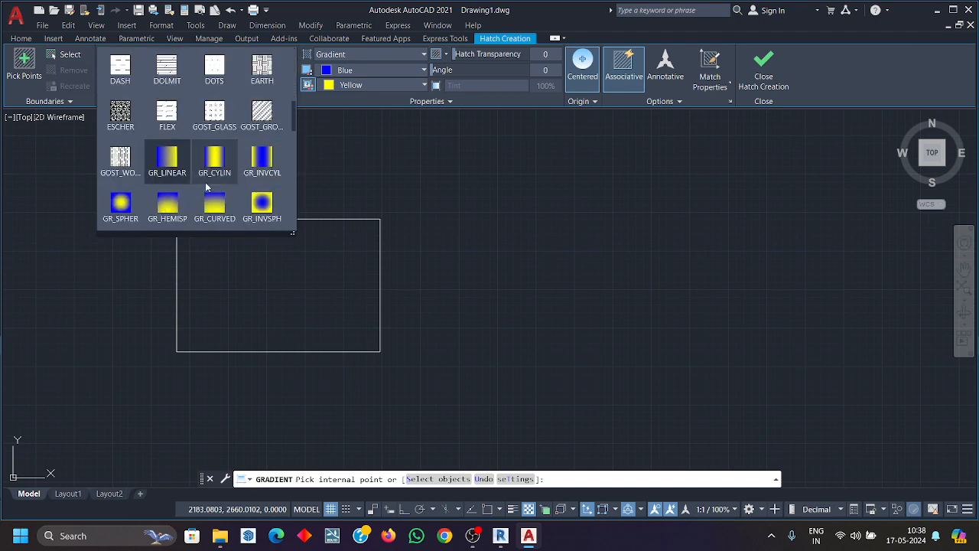
scroll(215, 199, up, 6)
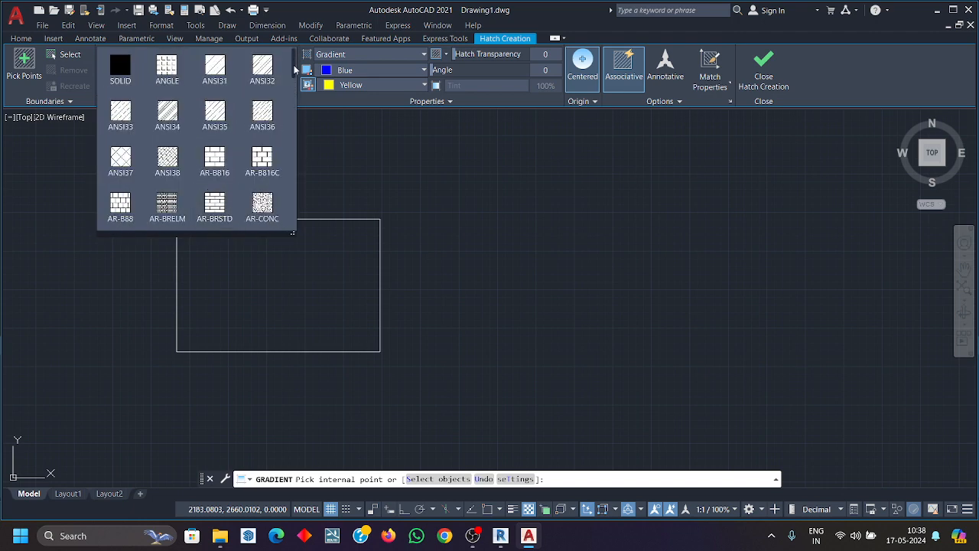
drag(295, 71, 295, 145)
click(261, 88)
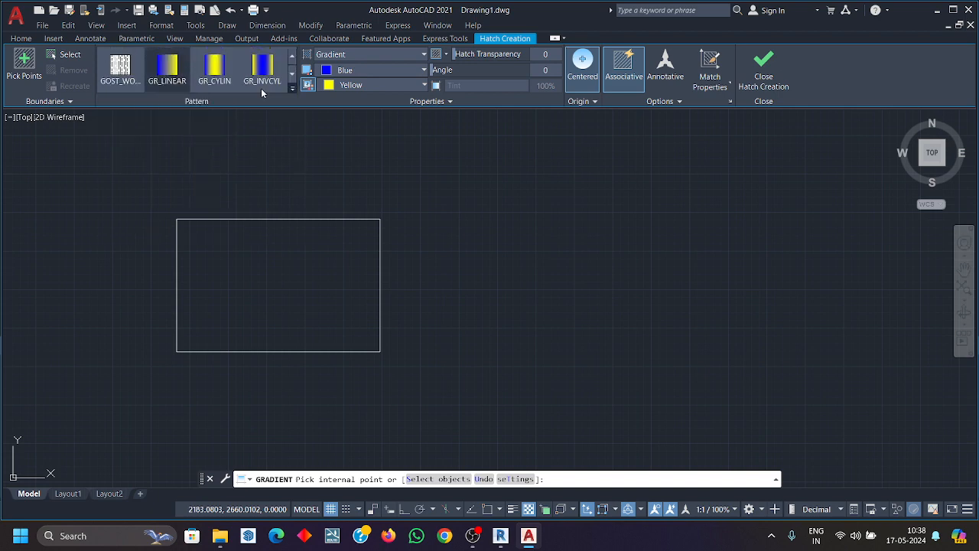
click(263, 273)
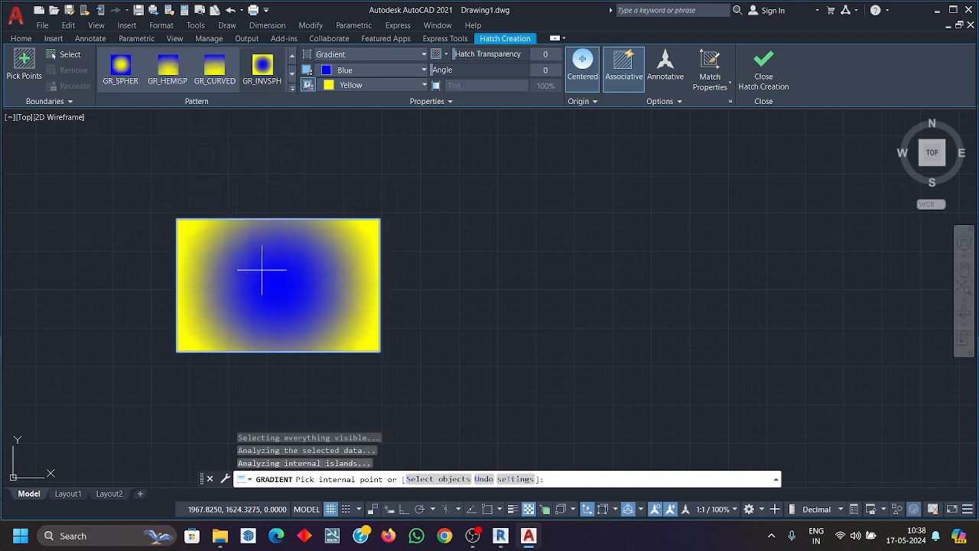
Set the gradient's first colour to Green and its second colour to Red.
click(363, 71)
click(349, 164)
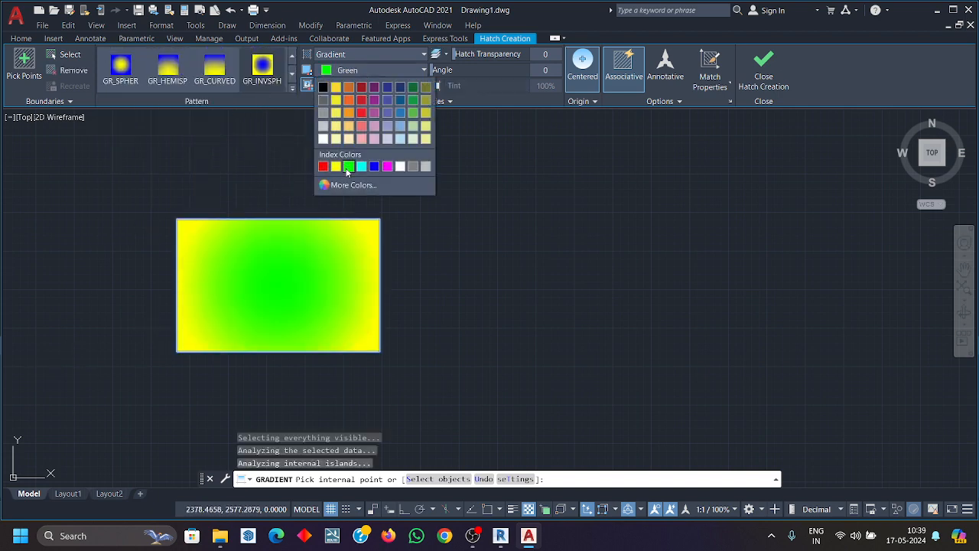
click(364, 87)
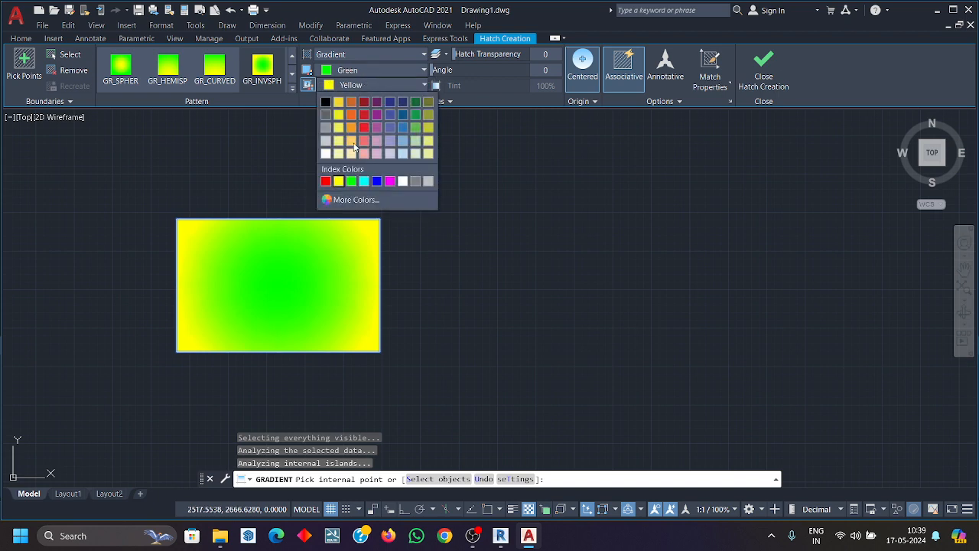
click(327, 182)
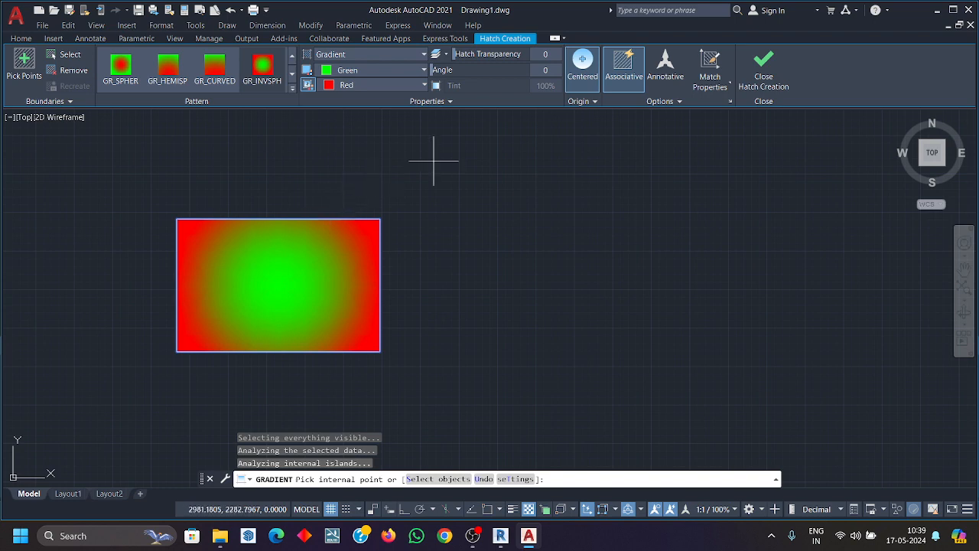
Try a one-colour gradient with the tint at 5%, and switch the tint option back off.
click(436, 85)
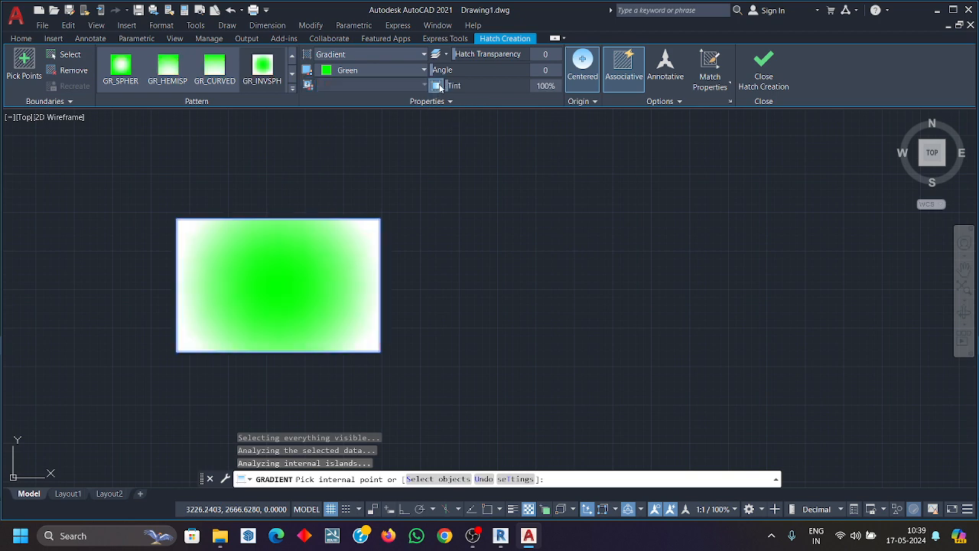
click(439, 87)
click(440, 86)
click(441, 87)
click(443, 87)
mouse_move(453, 85)
mouse_down()
mouse_move(510, 84)
mouse_move(495, 83)
mouse_up()
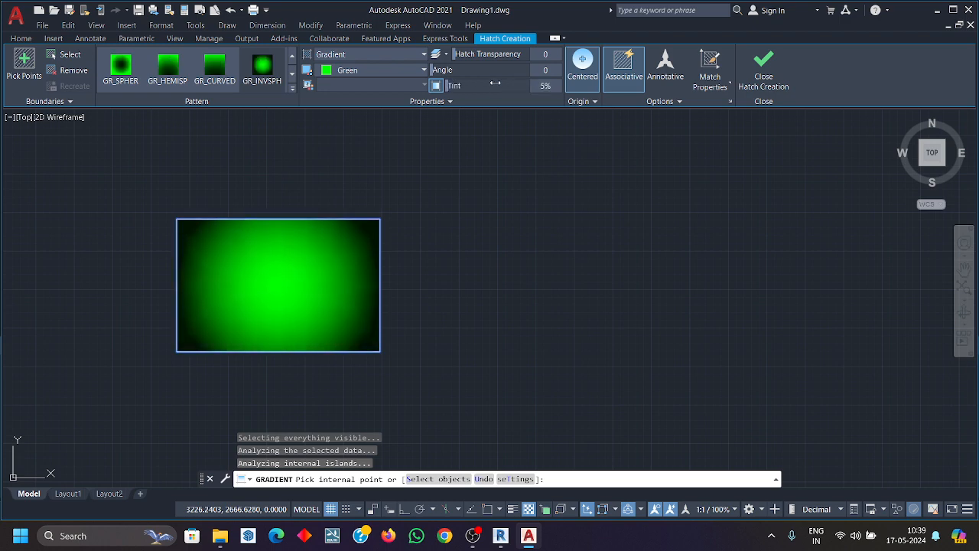
click(435, 86)
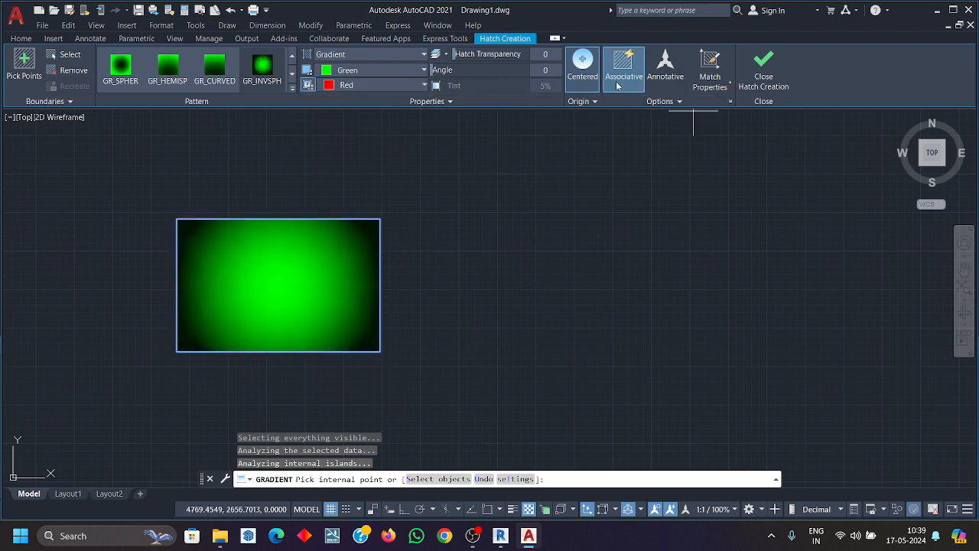
Toggle the gradient's Centered origin off and on to compare both placements, leaving it centred.
click(587, 90)
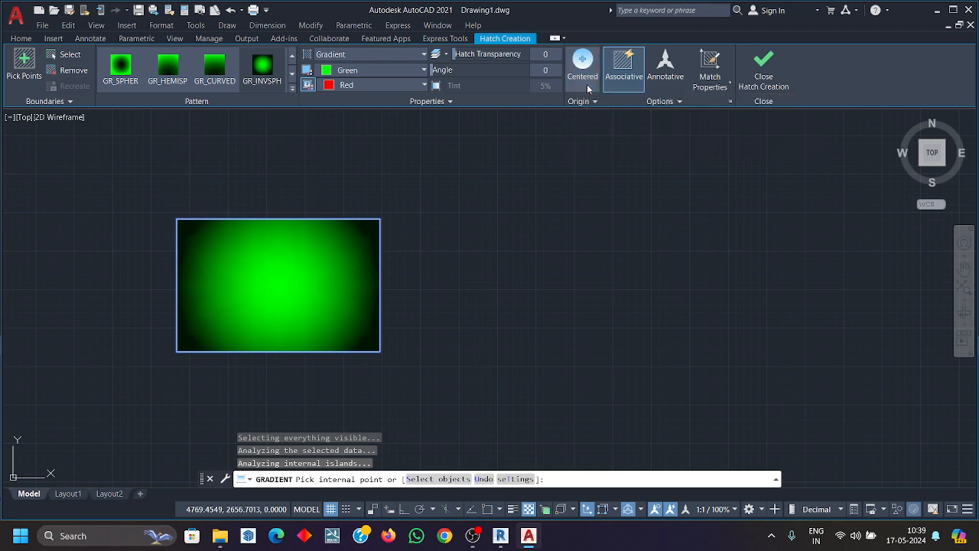
click(587, 90)
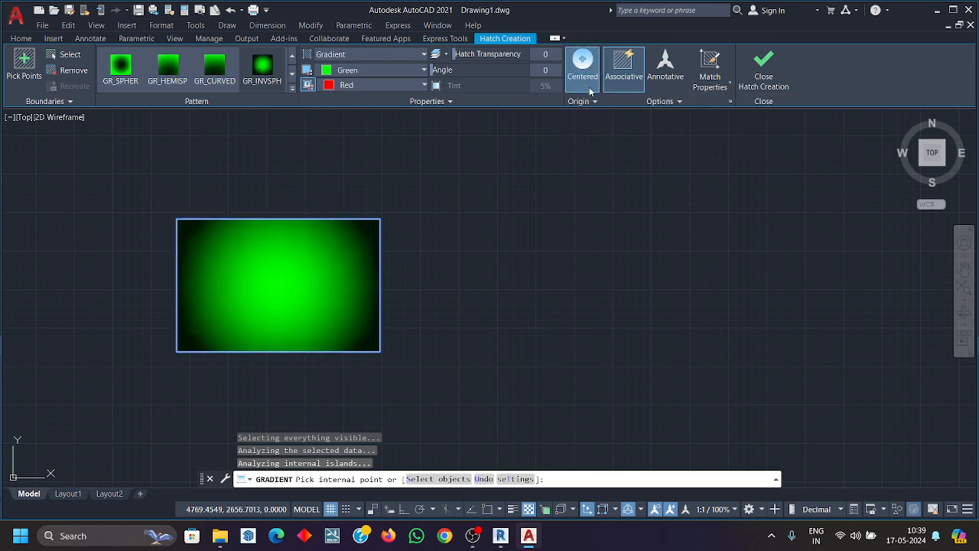
click(588, 88)
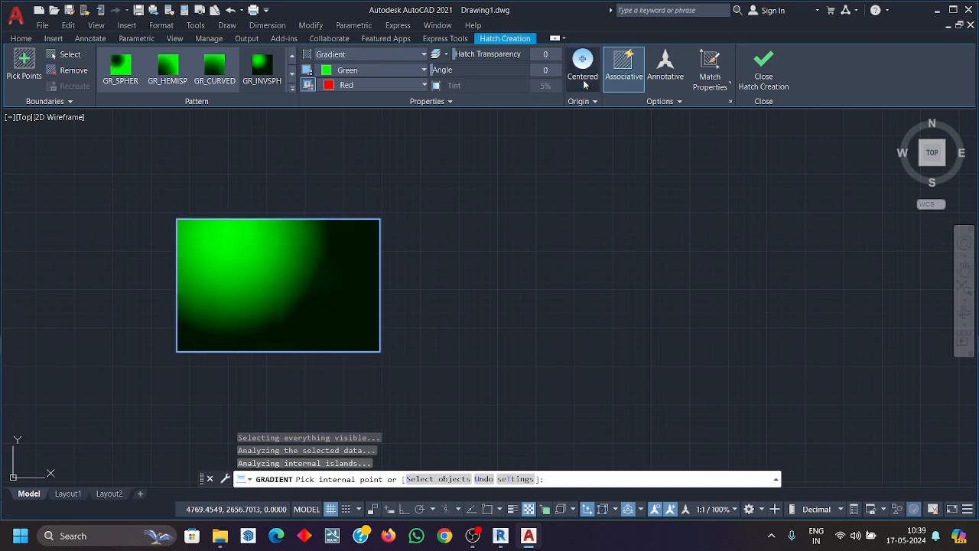
click(586, 85)
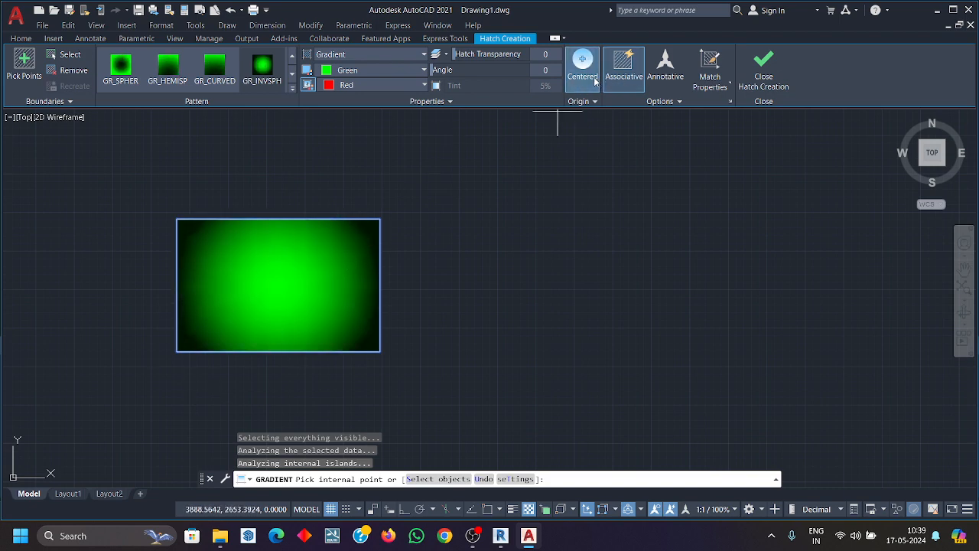
click(591, 81)
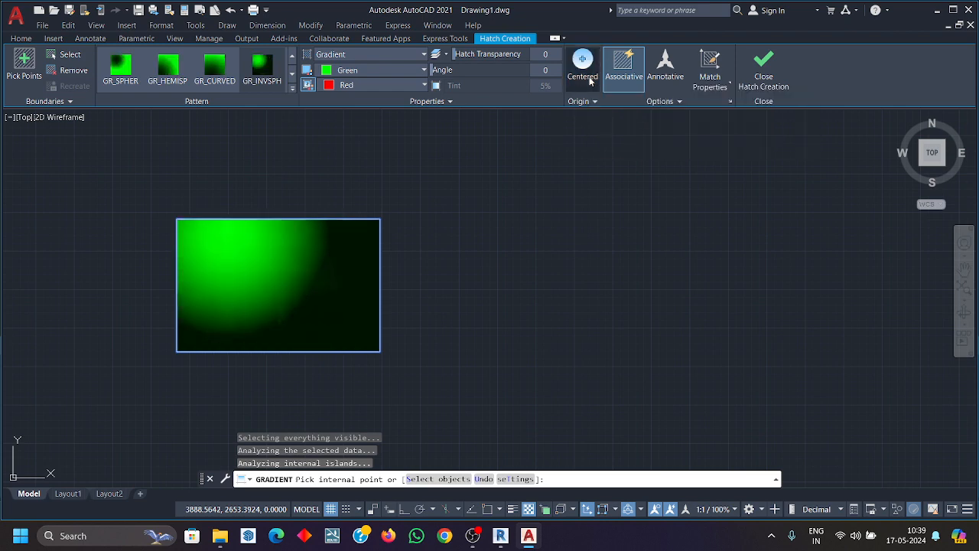
click(590, 81)
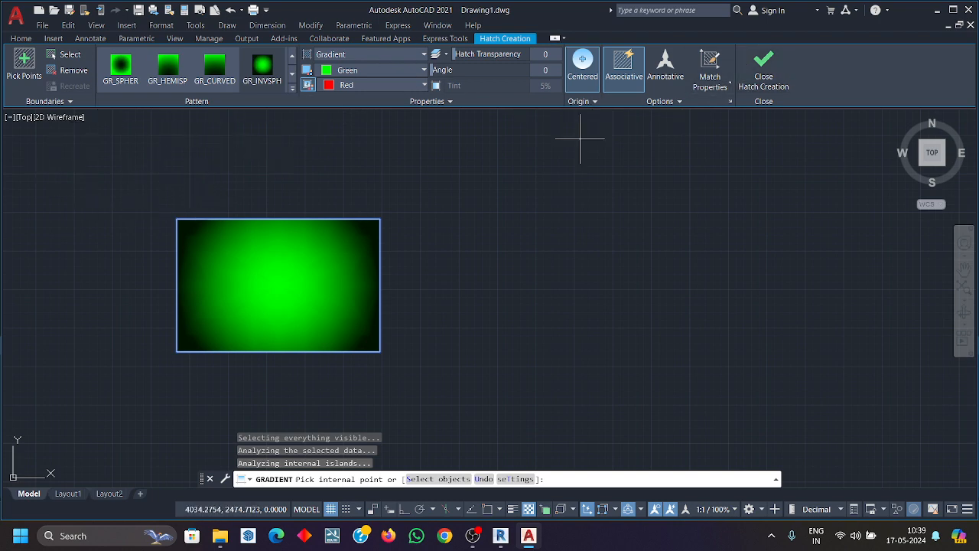
Finish the gradient fill and delete it, keeping the rectangle outline.
click(763, 69)
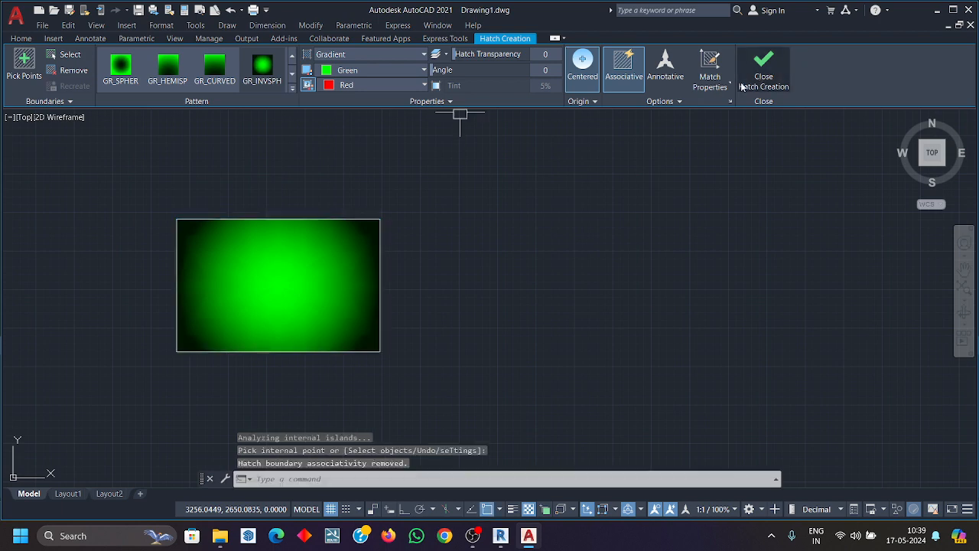
click(231, 325)
key(Delete)
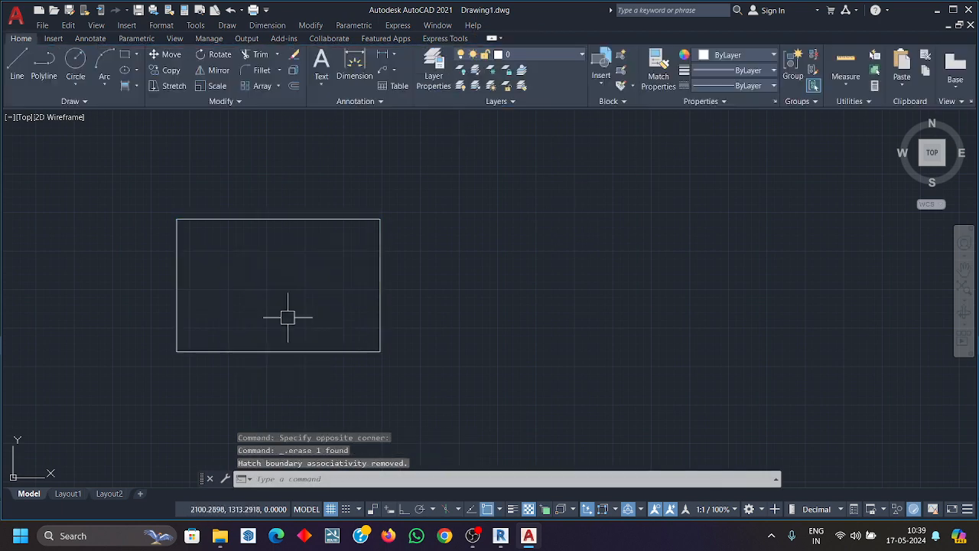
Draw a second, slightly smaller rectangle to the right of the first one.
text(re)
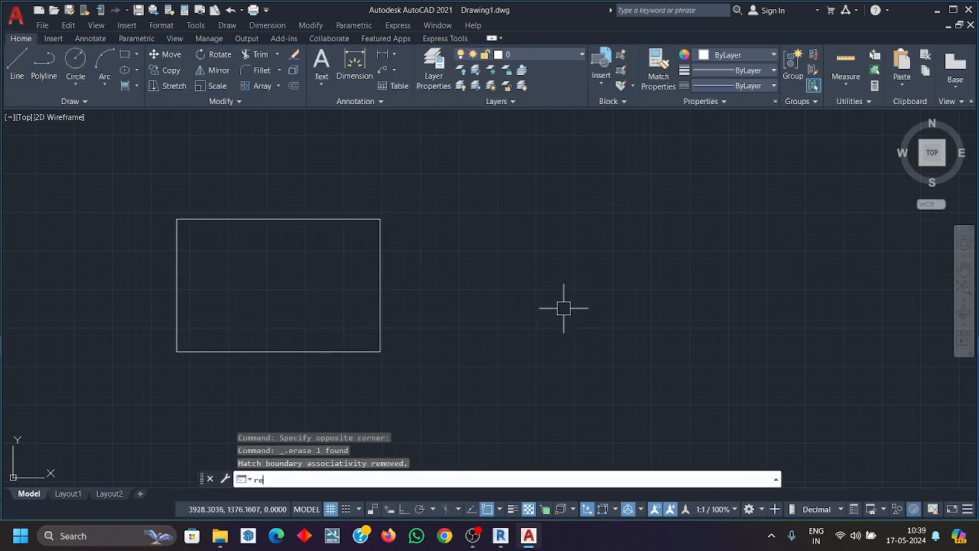
key(Return)
text(rex)
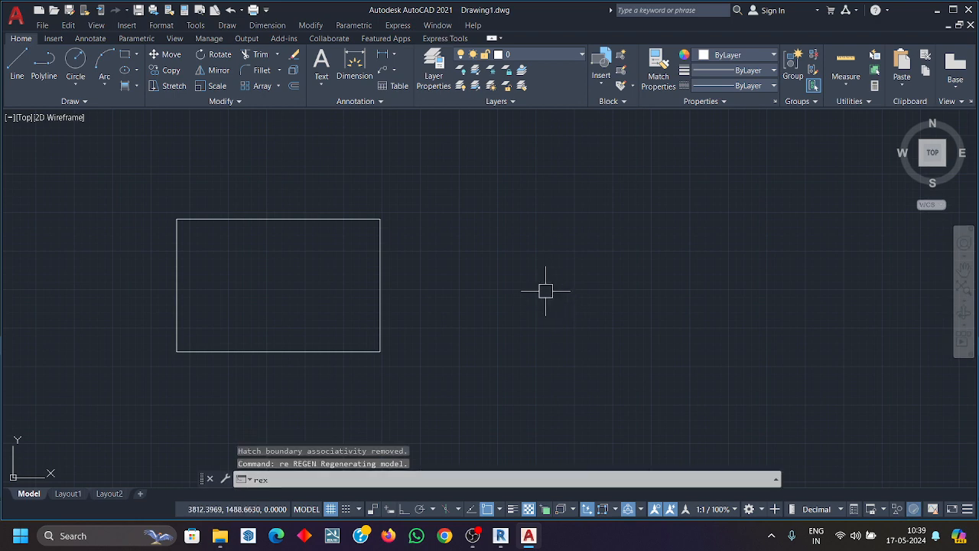
key(Return)
text(rec)
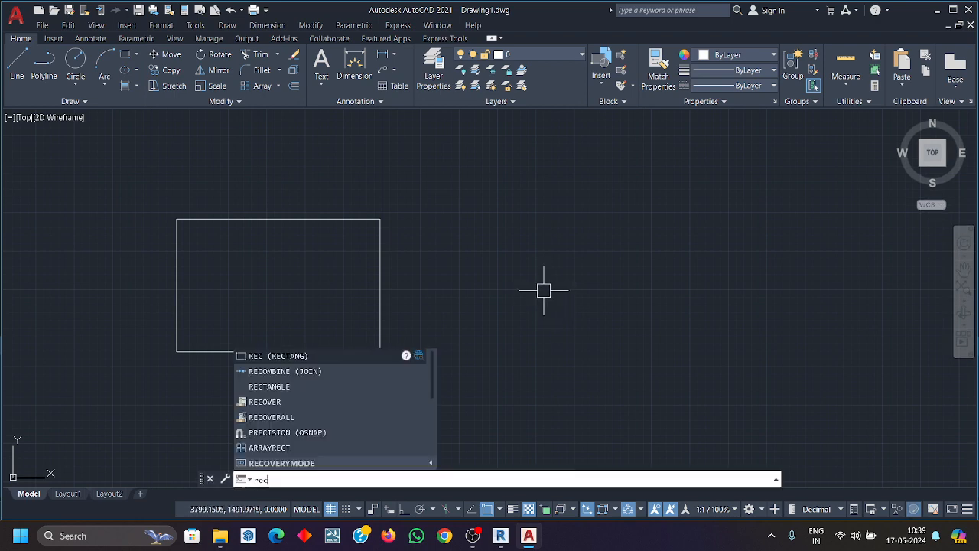
key(Return)
click(488, 224)
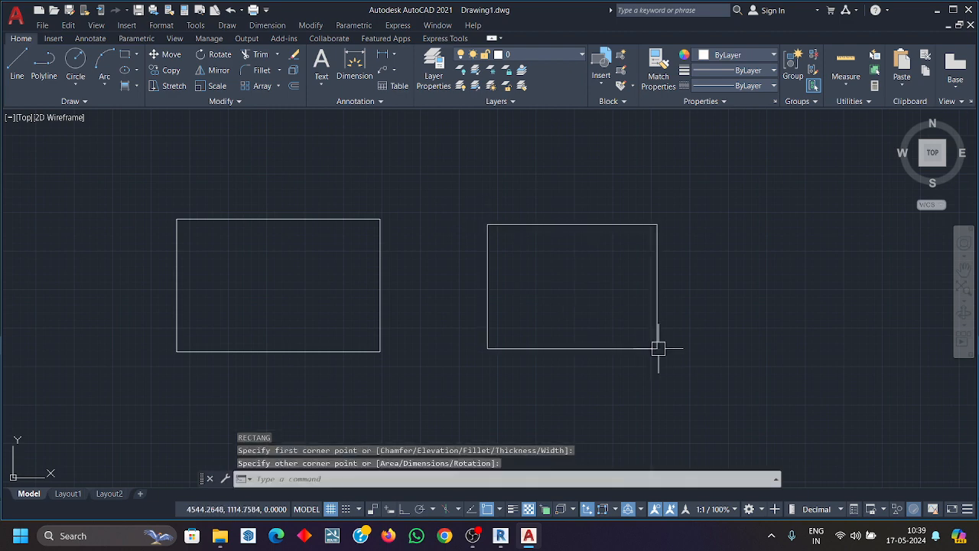
click(657, 348)
Hatch the first rectangle with the ANGLE pattern by selecting its outline as the boundary object.
text(h)
key(Return)
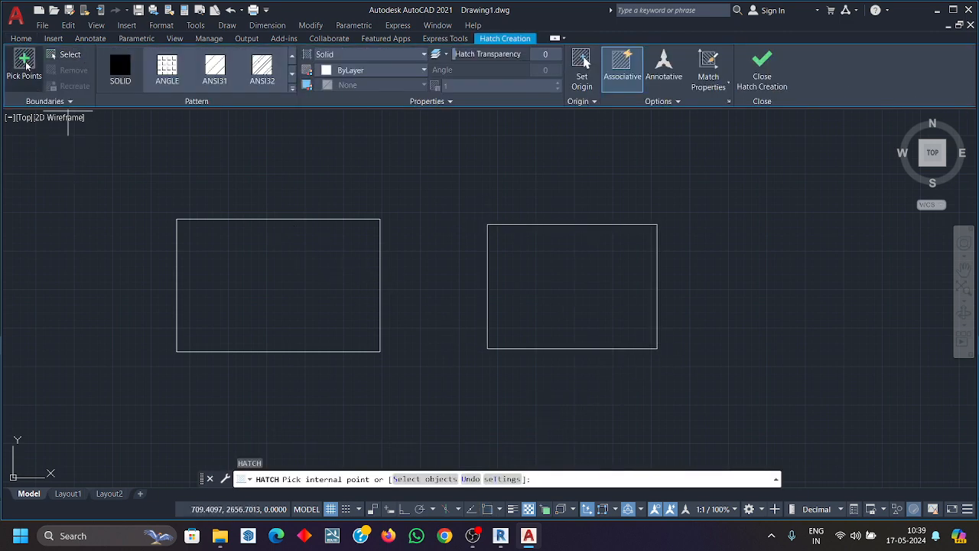
click(25, 64)
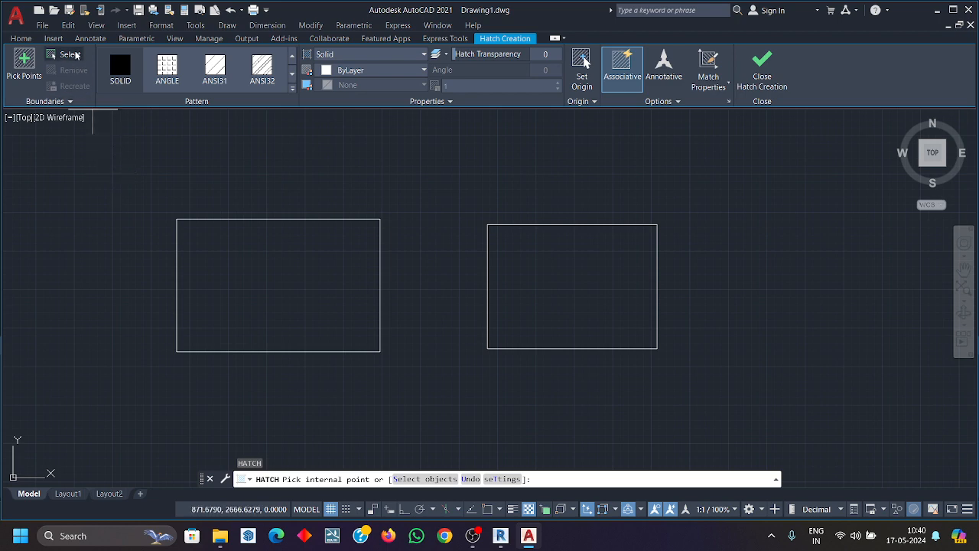
click(165, 71)
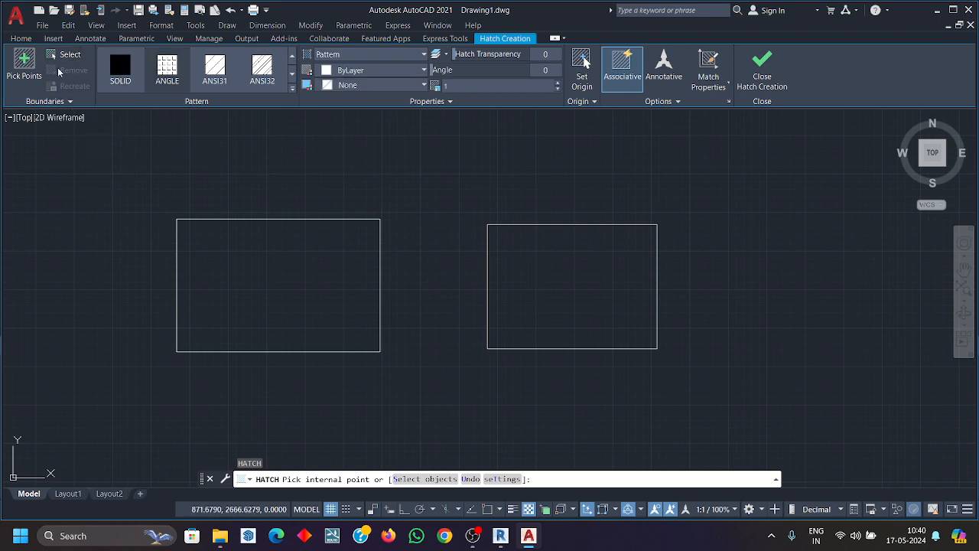
click(66, 54)
click(250, 351)
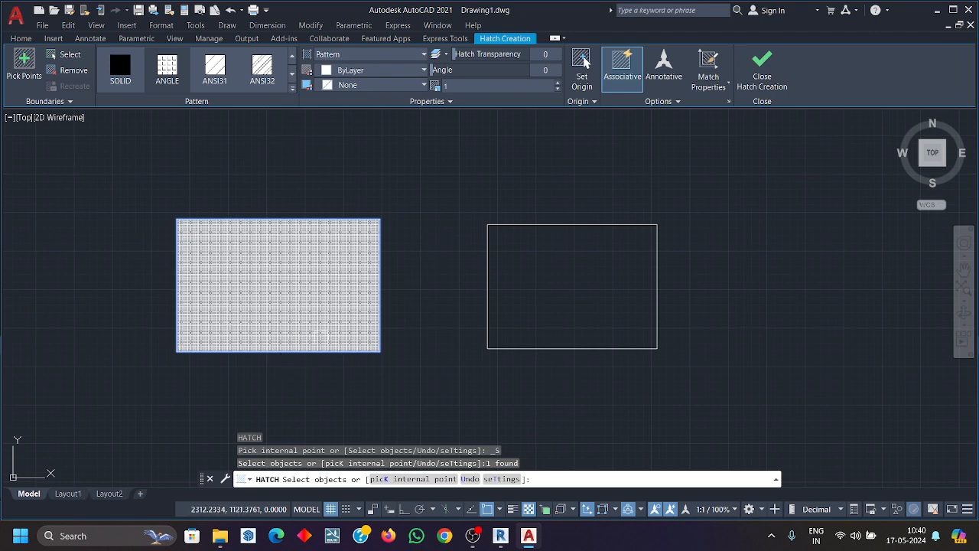
key(Escape)
Draw a zigzag chain of lines inside the second rectangle, from its top edge near the upper-left corner to its lower-right corner.
text(l)
key(Return)
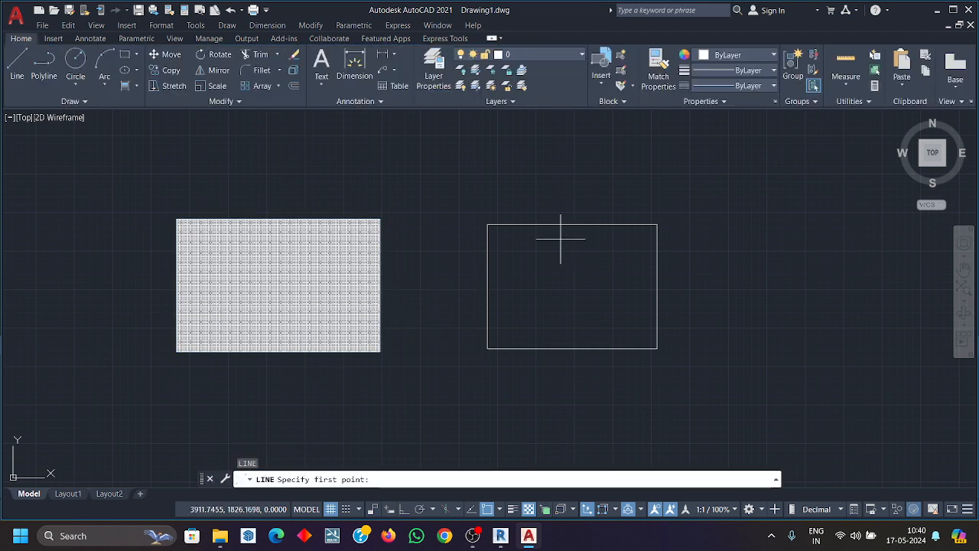
click(499, 225)
click(556, 269)
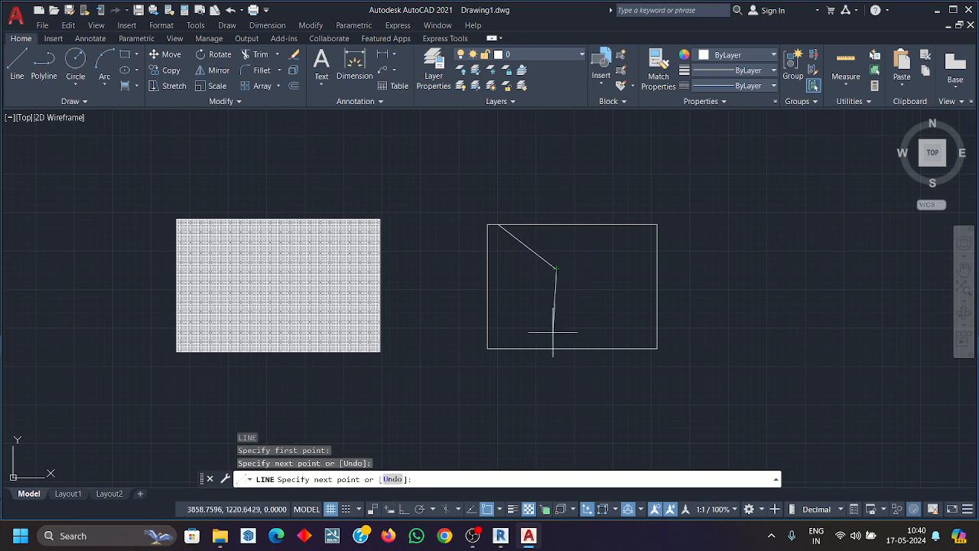
click(553, 332)
click(589, 321)
click(597, 276)
click(618, 278)
click(630, 308)
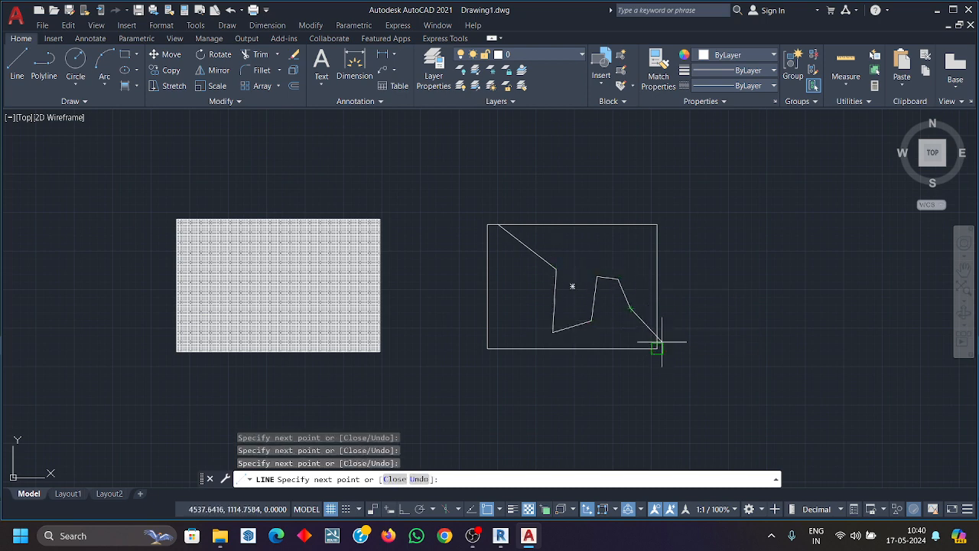
click(655, 346)
key(Return)
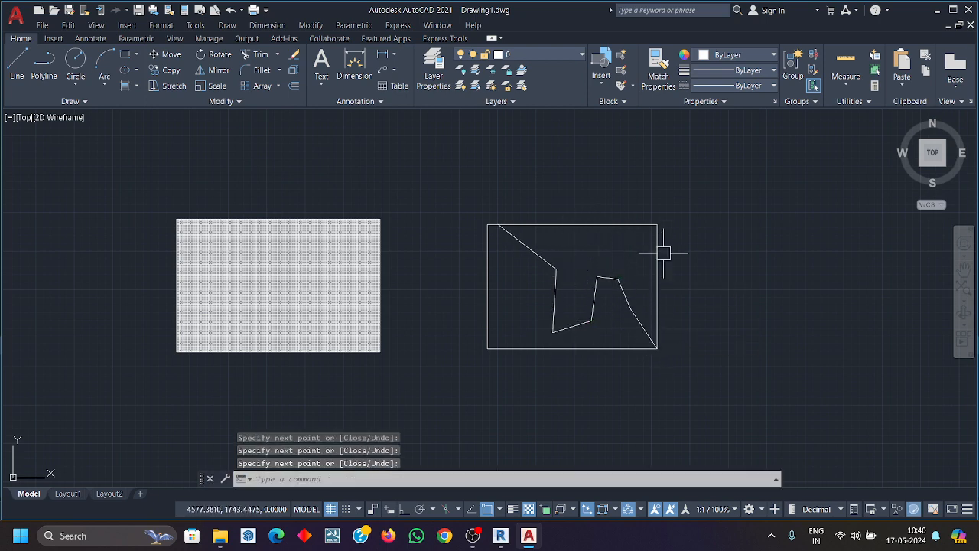
Try hatching the second rectangle by selecting its outline as the boundary object, and undo that hatch.
text(h)
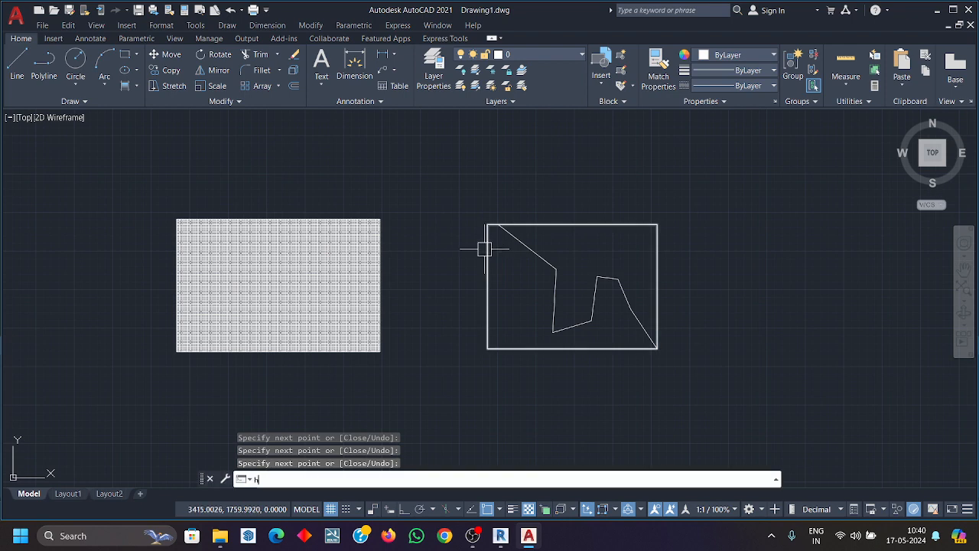
key(Return)
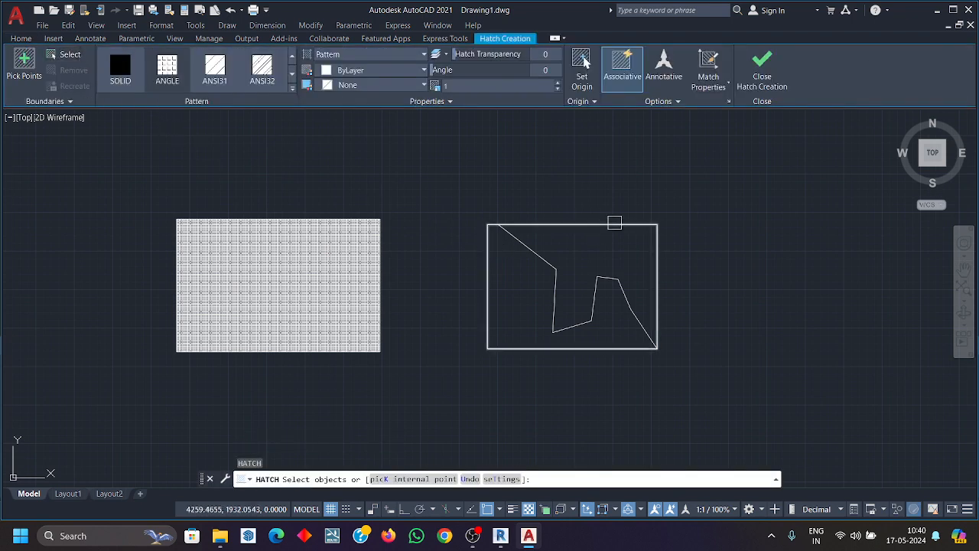
click(614, 224)
key(Escape)
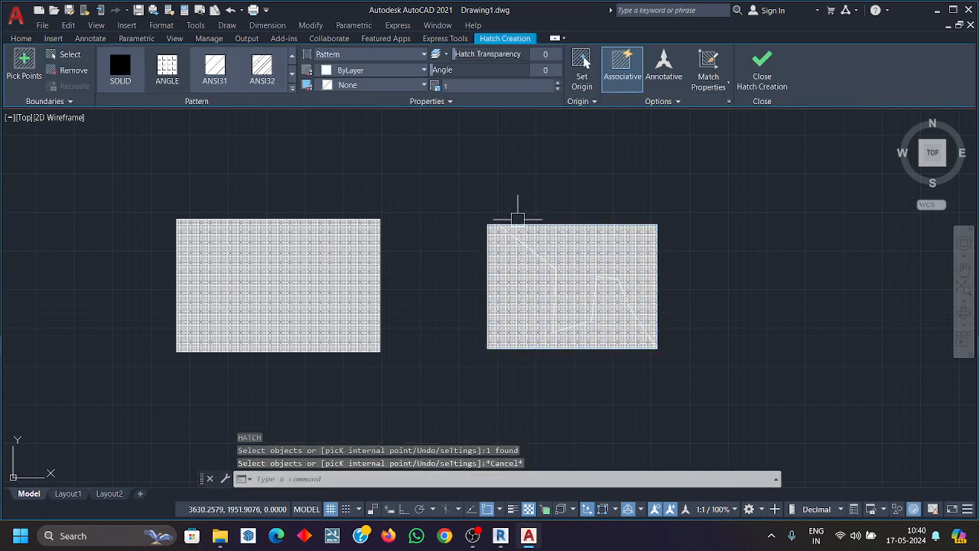
key(ctrl+z)
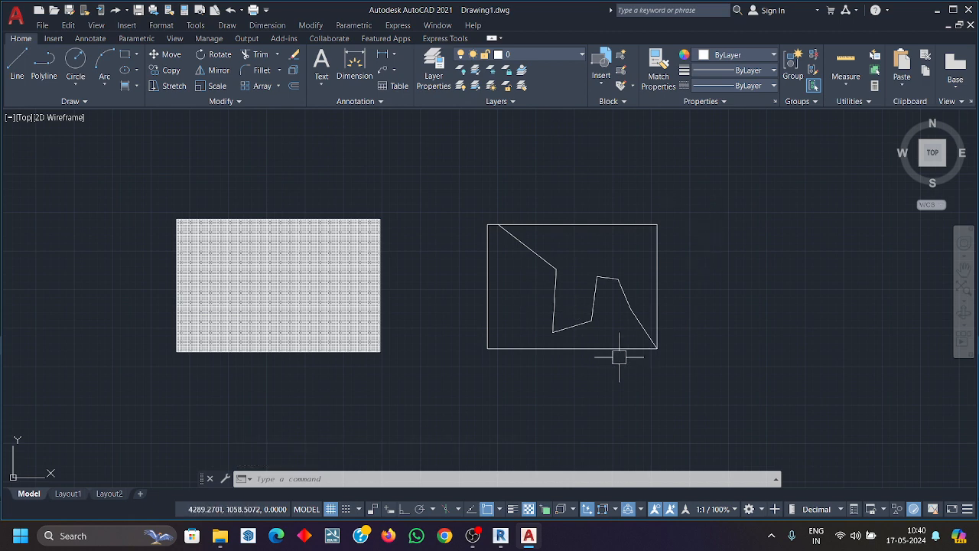
Hatch only the area above the zigzag line in the second rectangle by picking an internal point there.
text(h)
key(Return)
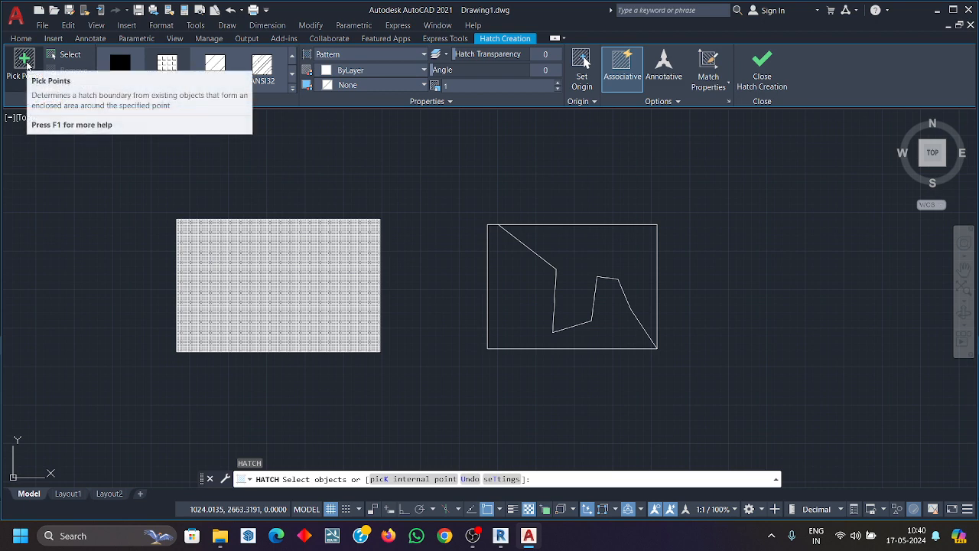
click(25, 63)
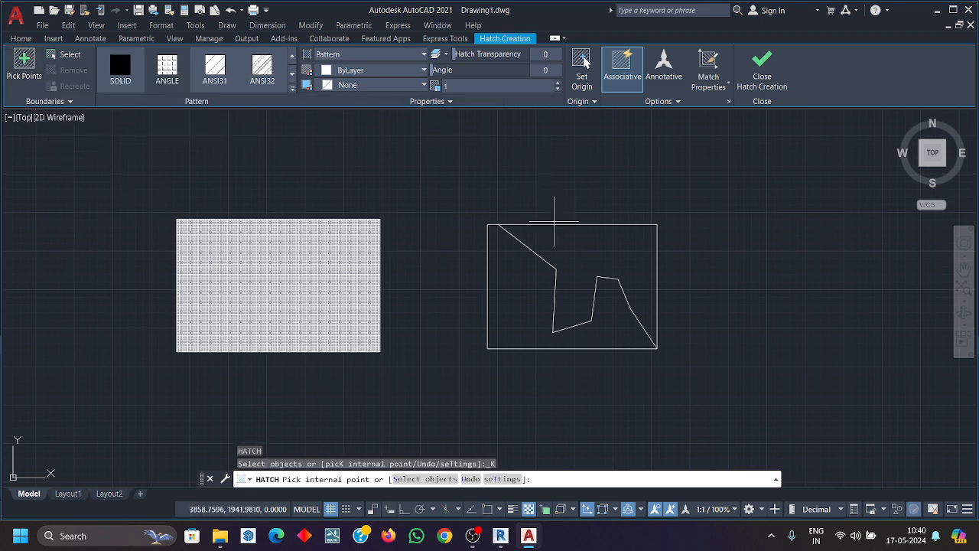
click(562, 233)
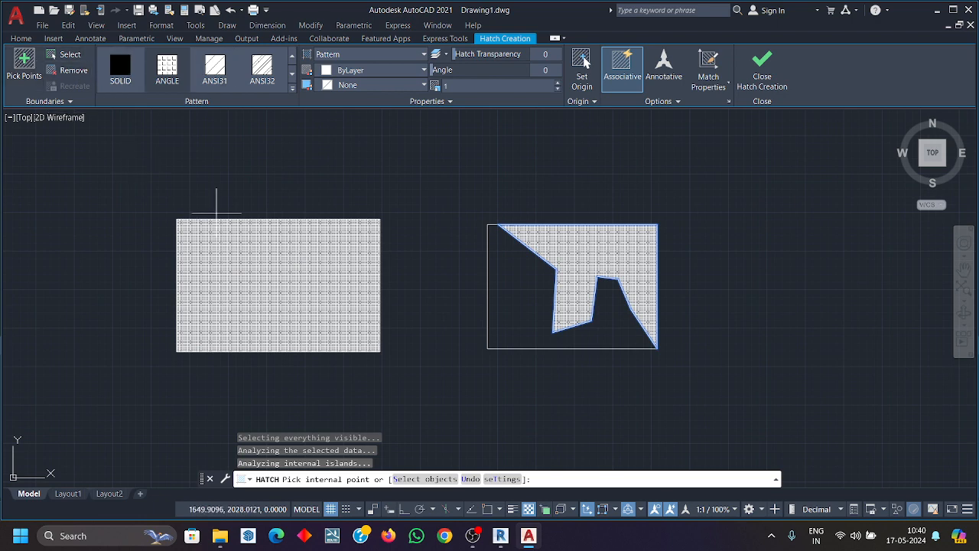
click(520, 260)
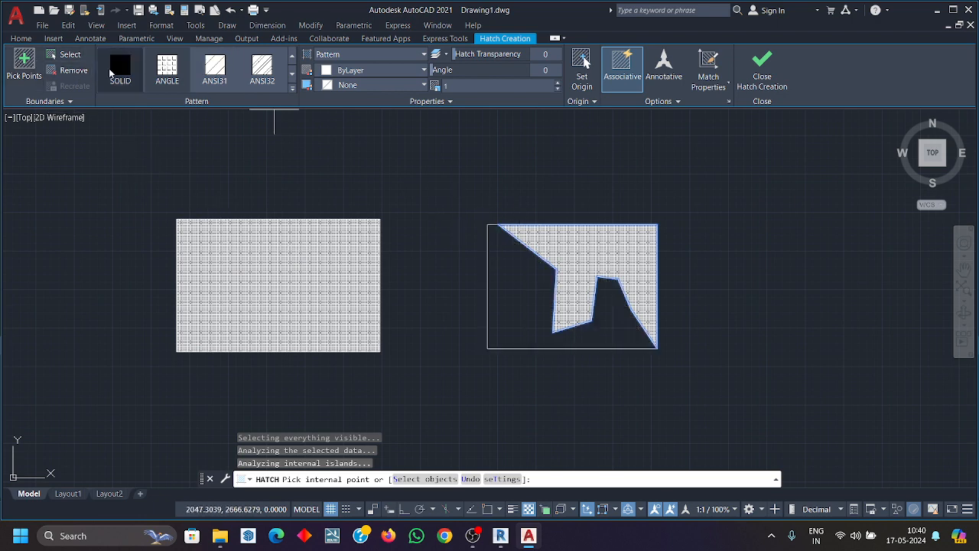
click(764, 73)
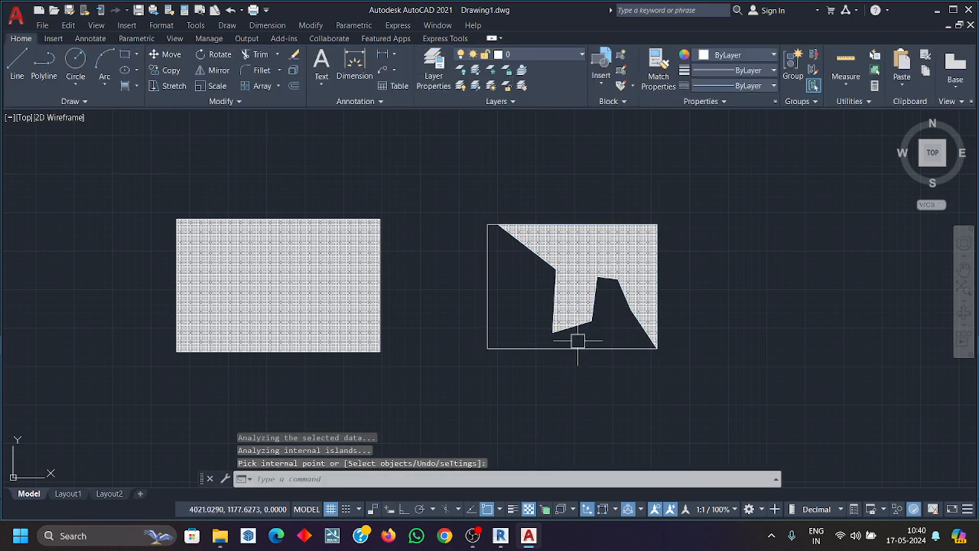
Delete both rectangles together with their hatches and the zigzag lines.
click(737, 381)
click(282, 220)
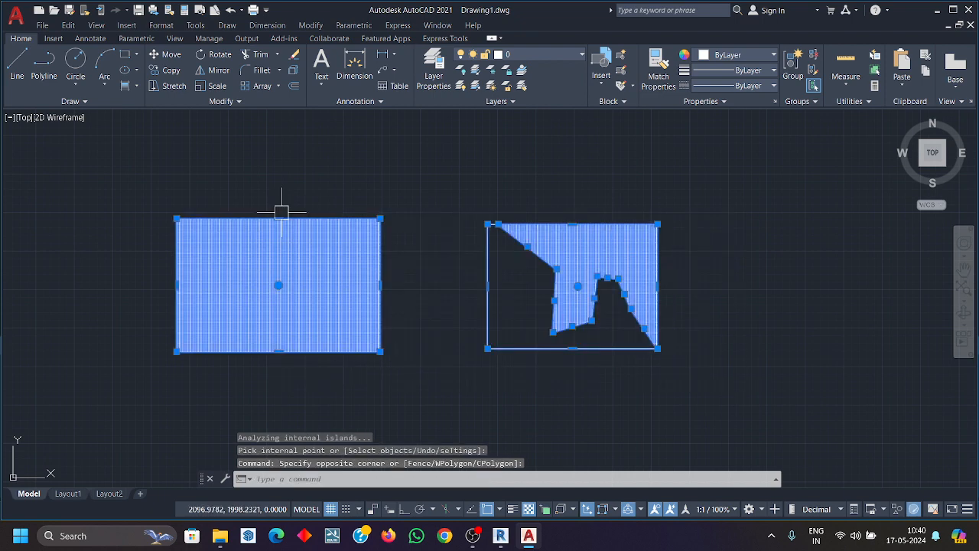
key(Delete)
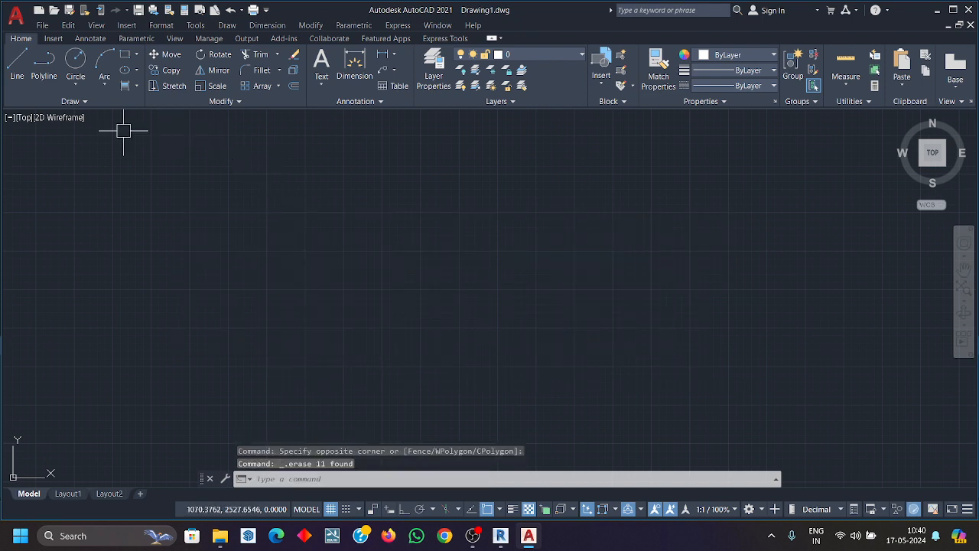
click(137, 85)
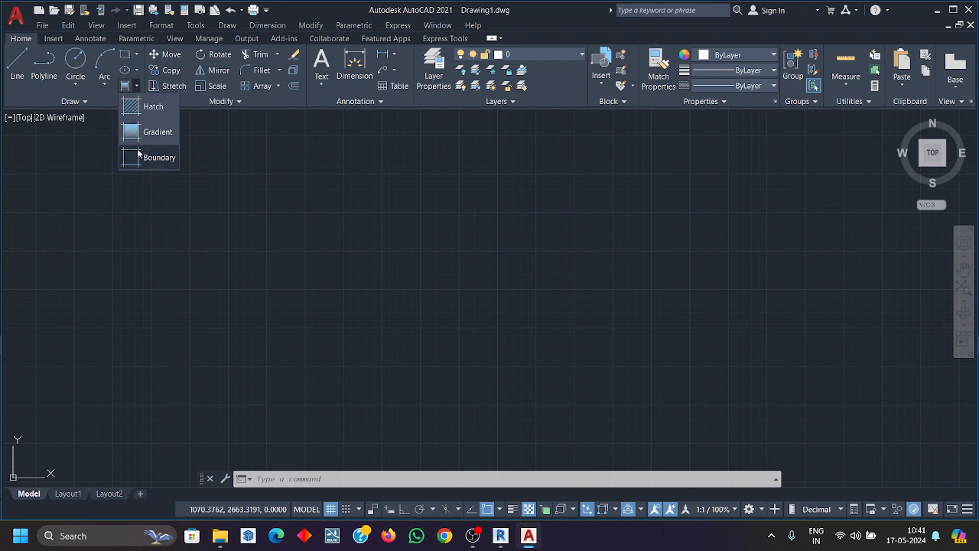
click(231, 268)
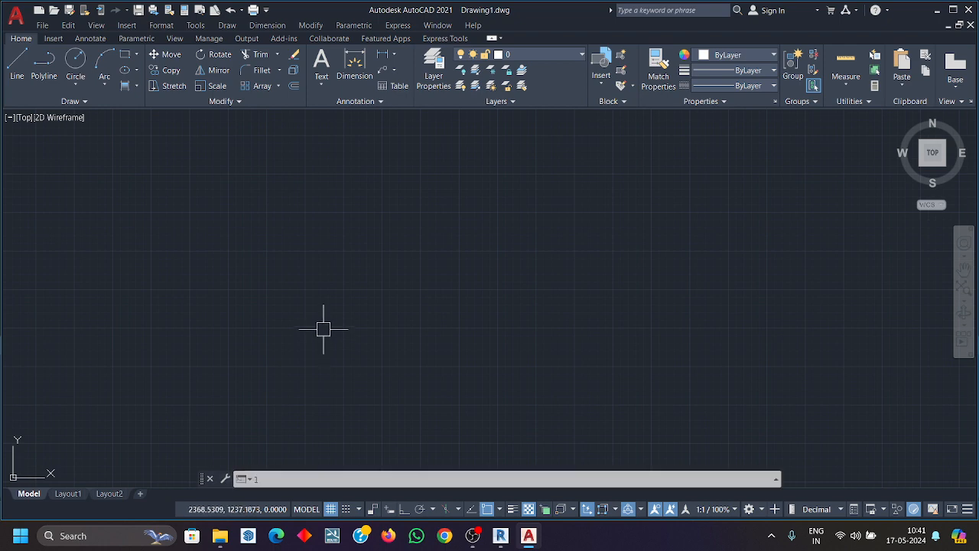
Draw a closed irregular outline of seven line segments, wide along the top with a narrower part extending down on the left.
text(l)
key(Return)
click(302, 363)
click(268, 193)
click(652, 190)
click(680, 279)
click(499, 283)
click(390, 353)
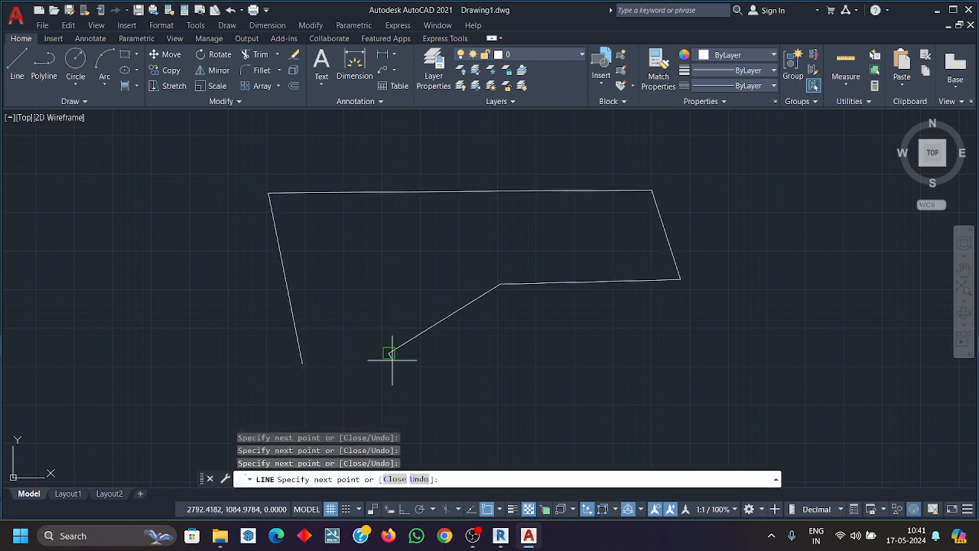
click(323, 352)
click(302, 363)
key(Return)
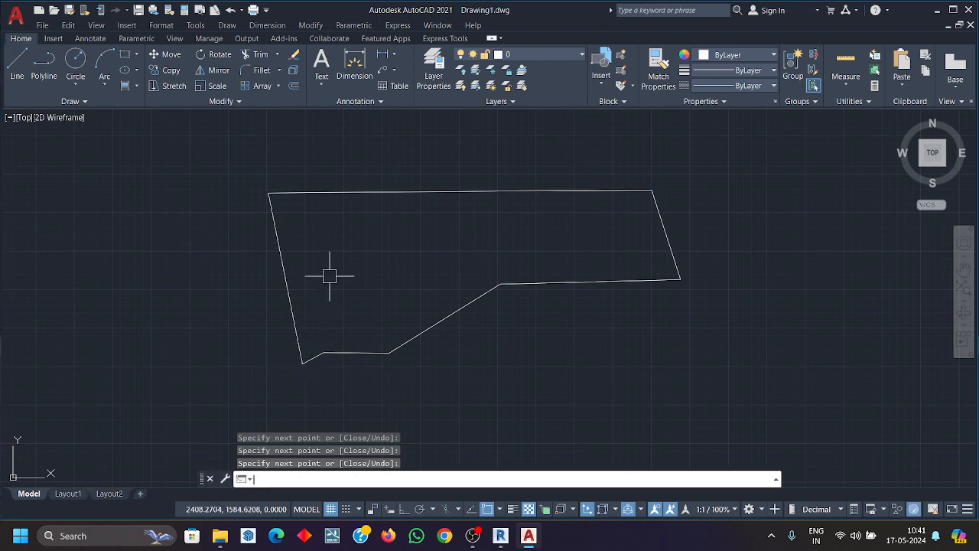
Divide the outline with two connected lines from its upper-left corner through an interior point to the inner corner of the lower edge.
key(Return)
click(268, 193)
click(475, 220)
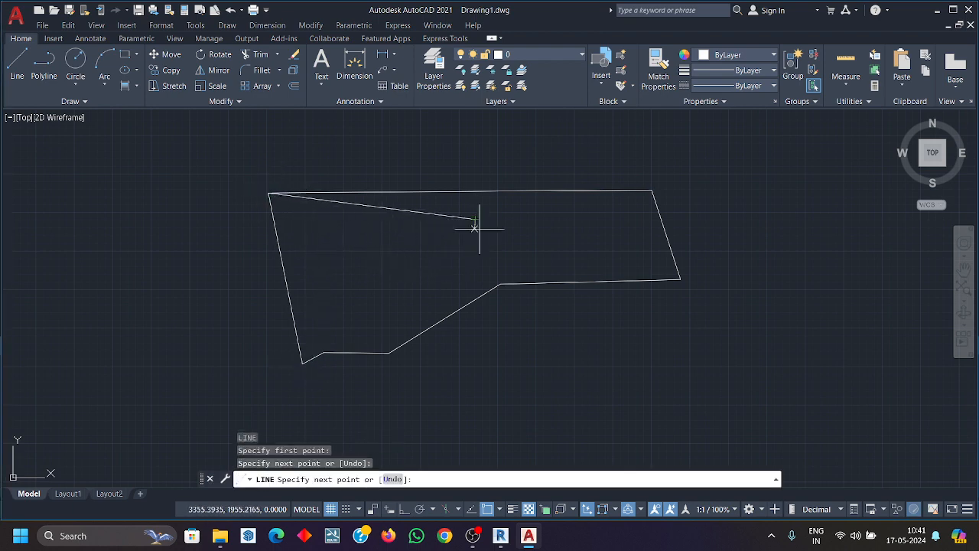
click(499, 283)
key(Return)
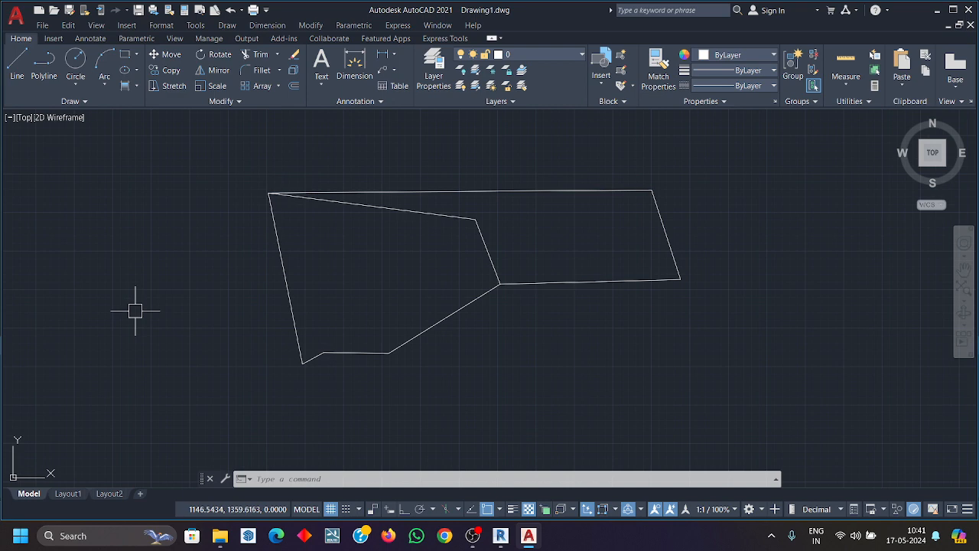
text(uo)
key(Return)
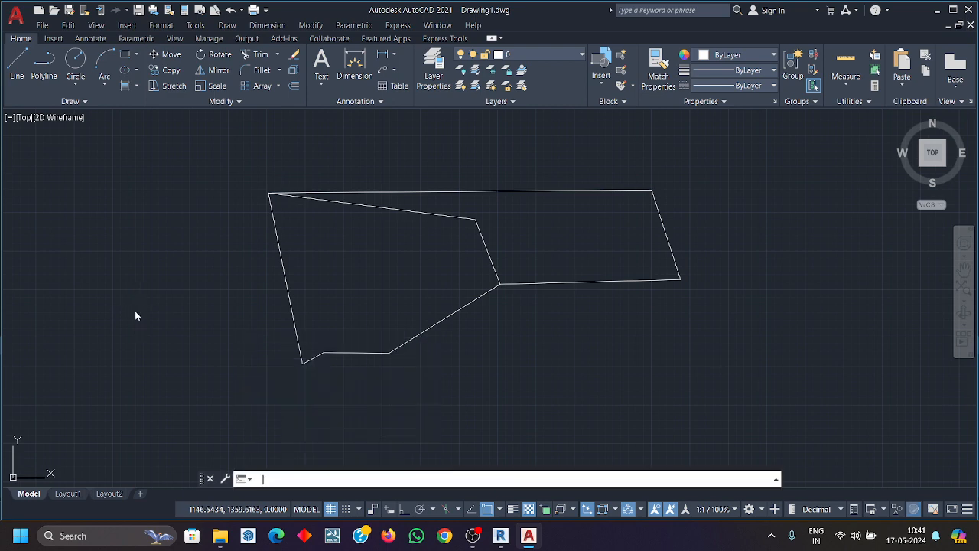
click(371, 224)
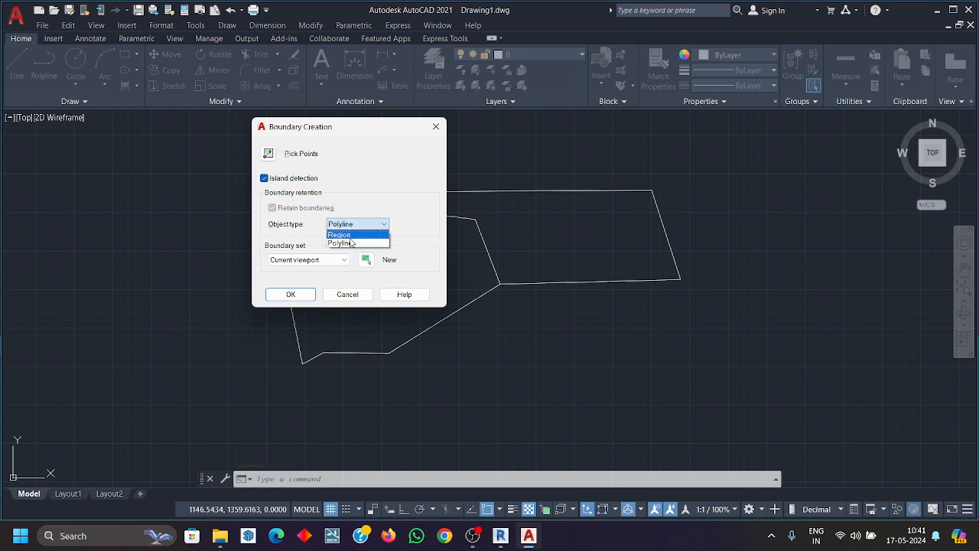
click(354, 243)
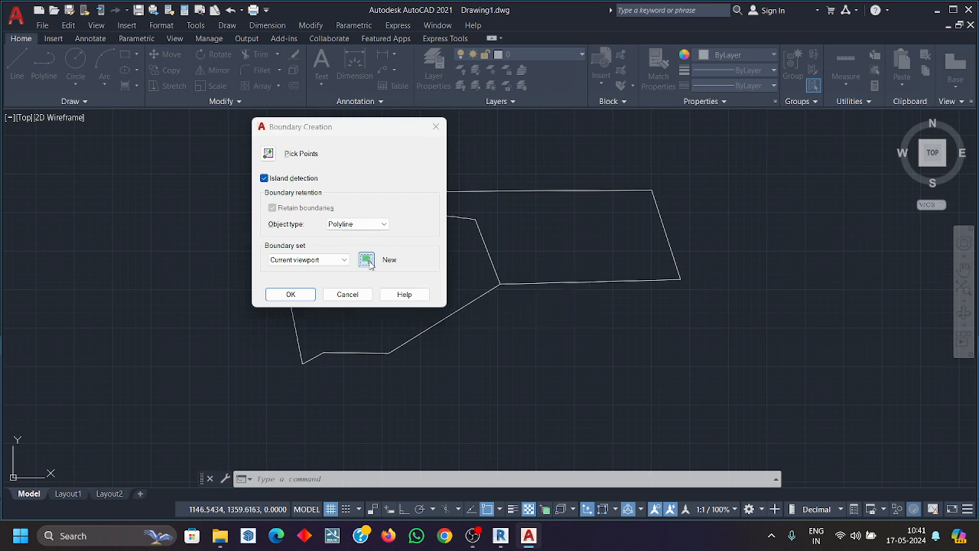
click(367, 261)
click(371, 264)
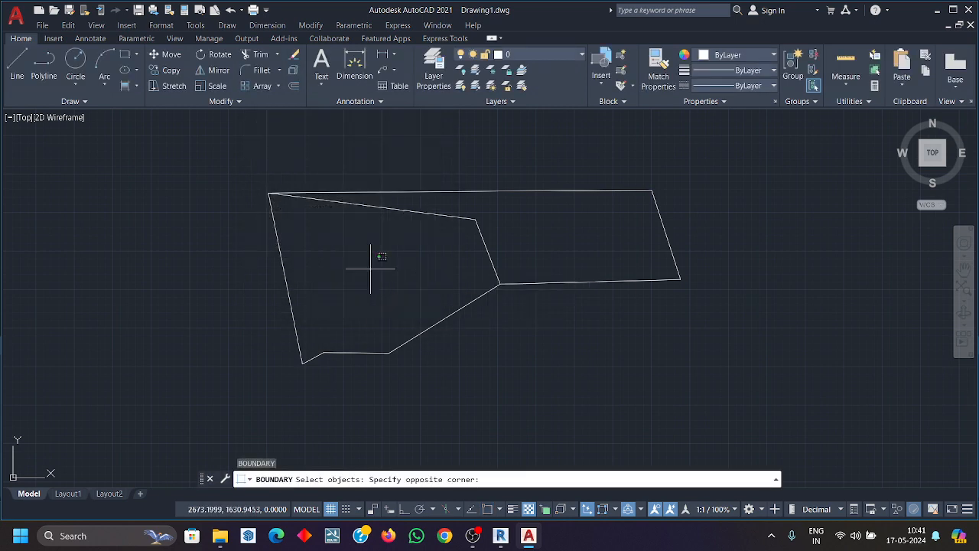
click(366, 282)
key(Escape)
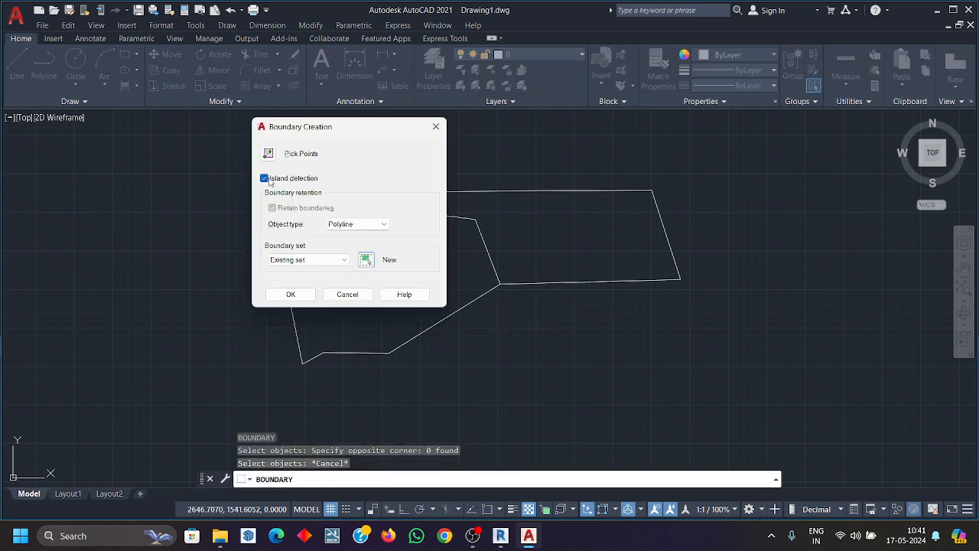
click(344, 263)
click(340, 265)
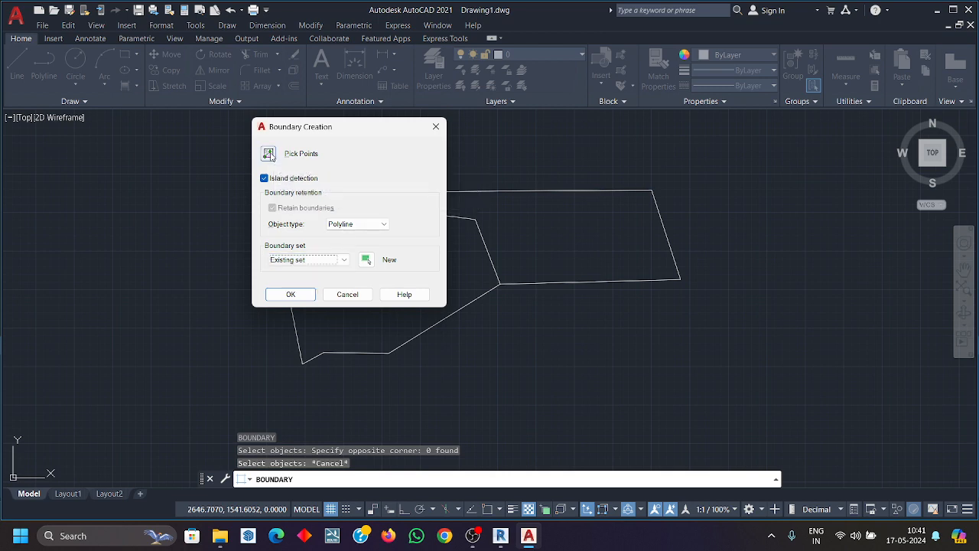
click(435, 127)
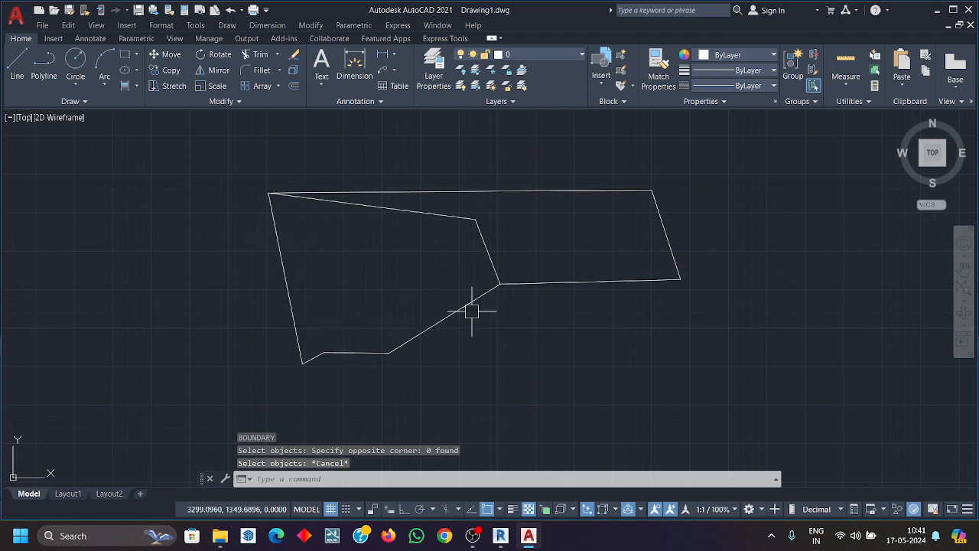
Create a Polyline boundary around the left area of the divided outline by picking an internal point.
text(bo)
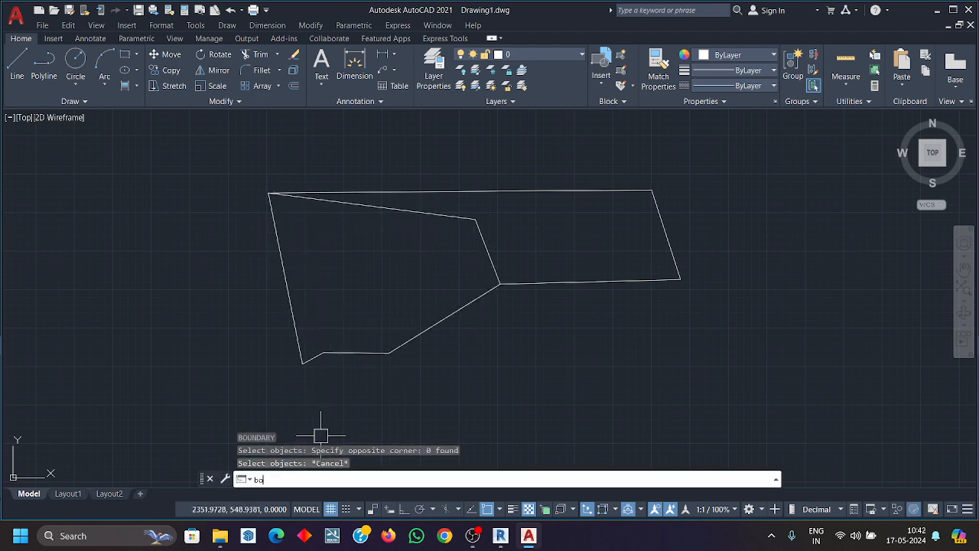
key(Return)
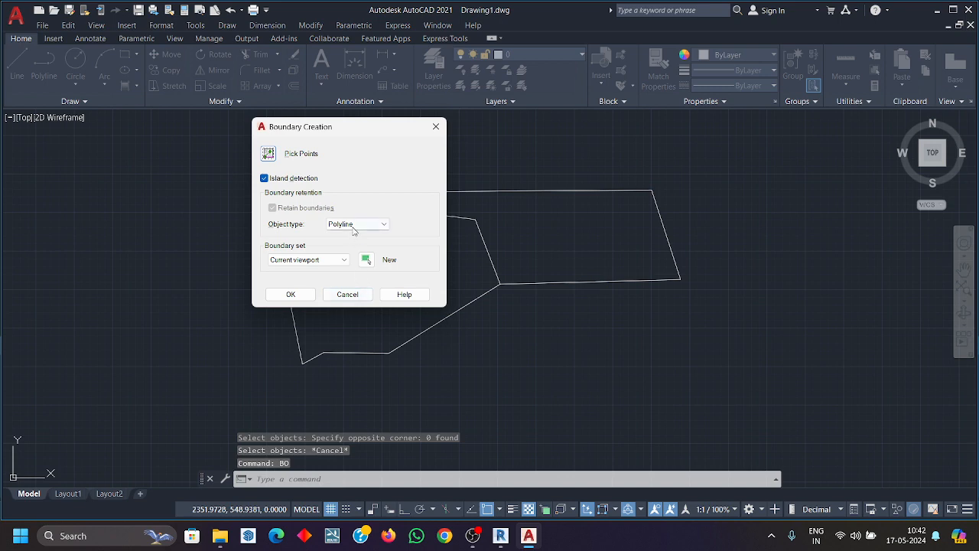
click(354, 227)
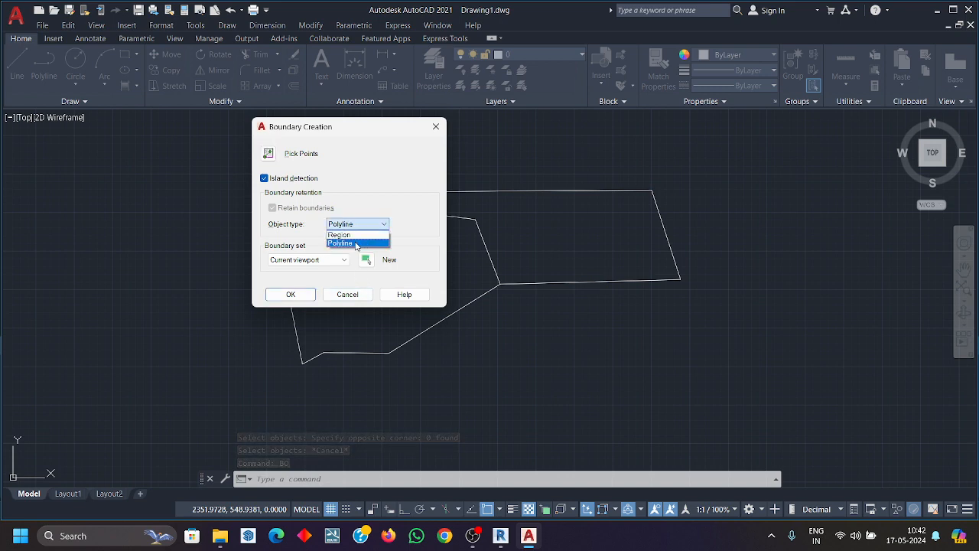
click(356, 243)
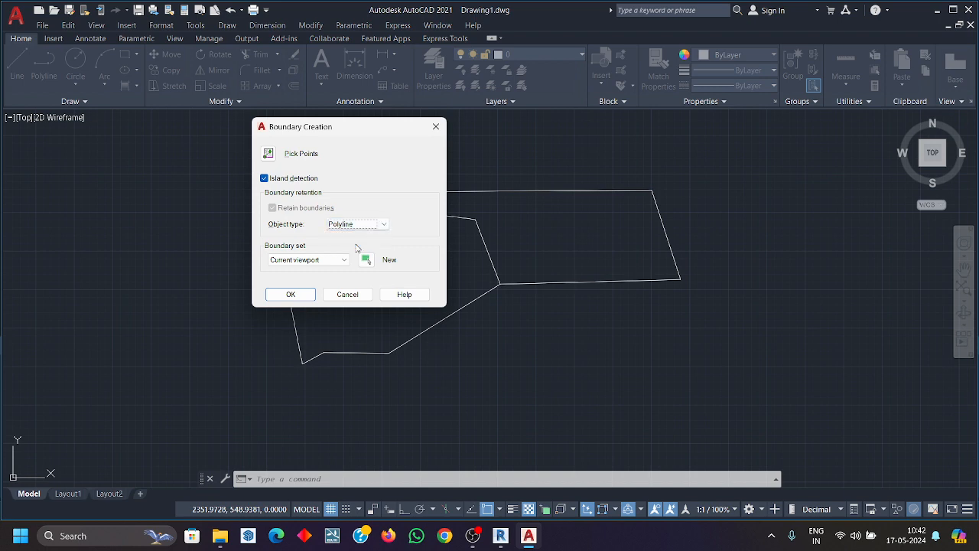
click(268, 154)
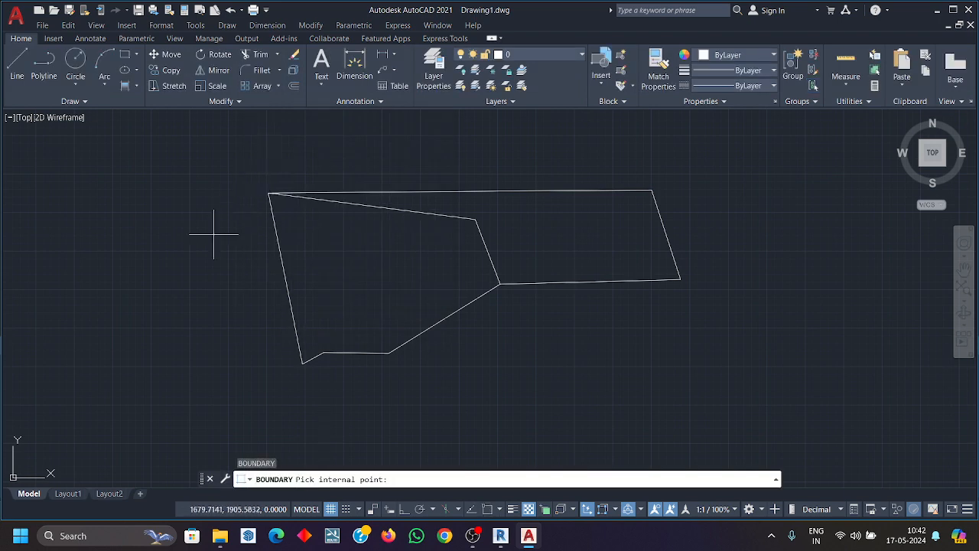
click(378, 273)
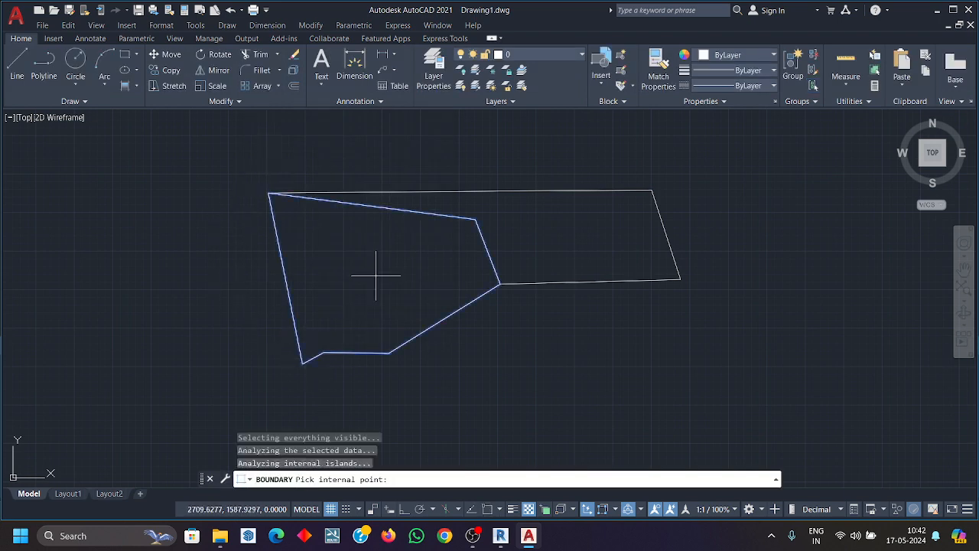
key(Return)
click(400, 333)
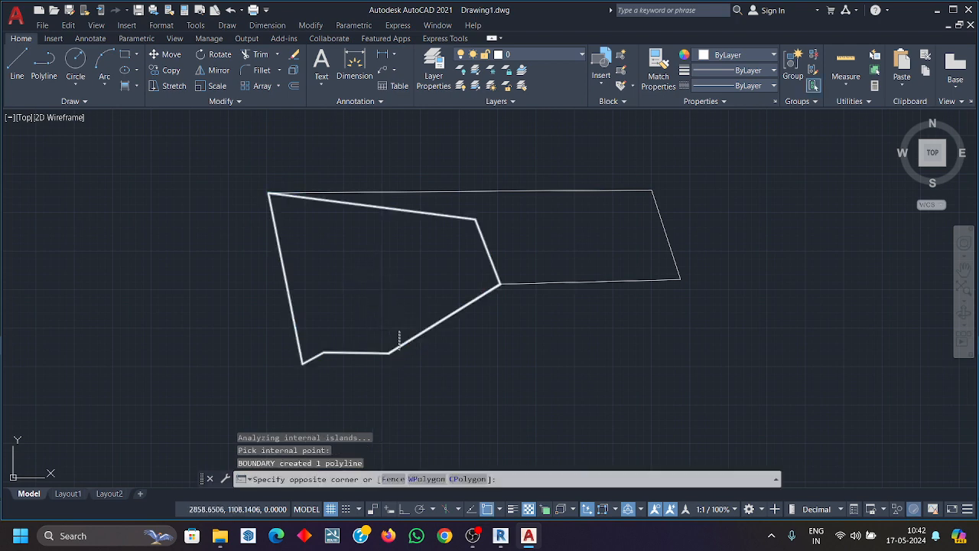
click(399, 352)
text(c)
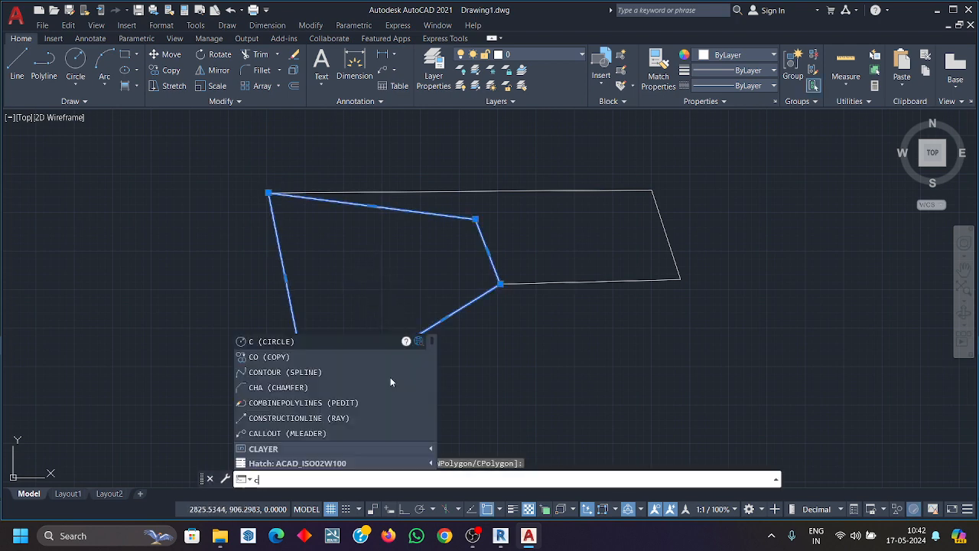
key(Return)
click(375, 272)
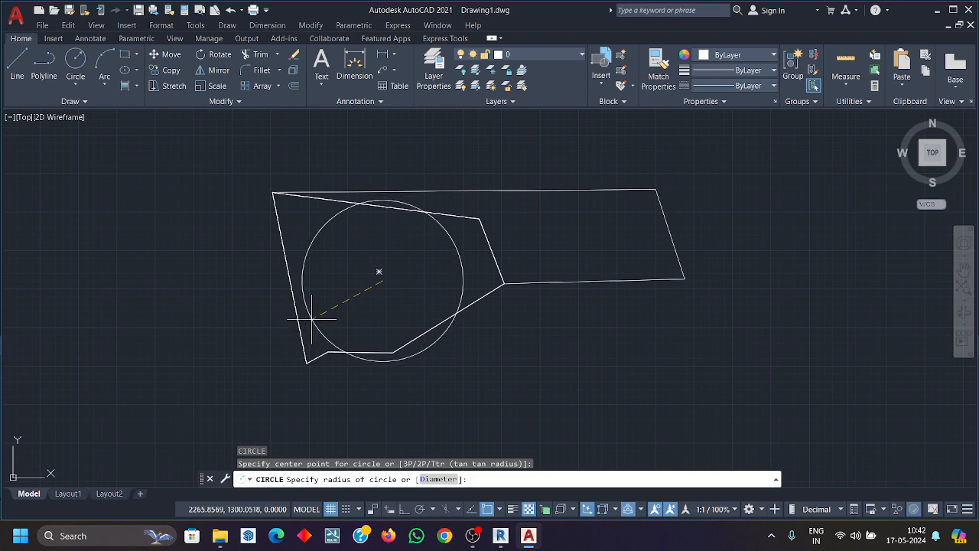
key(Escape)
Copy the boundary polyline of the left area to an empty spot below and left of the divided outline.
click(360, 351)
text(co)
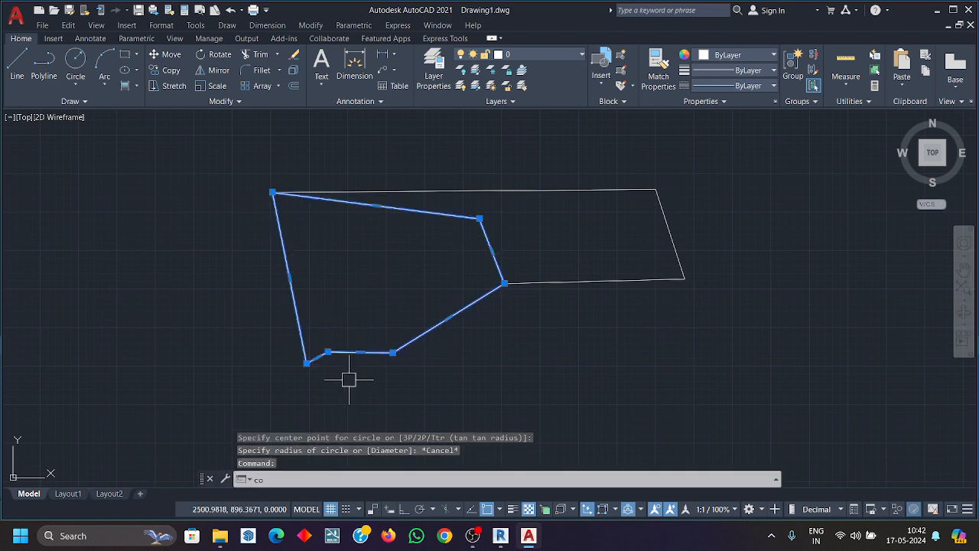
key(Return)
click(378, 238)
middle_drag(329, 315, 517, 164)
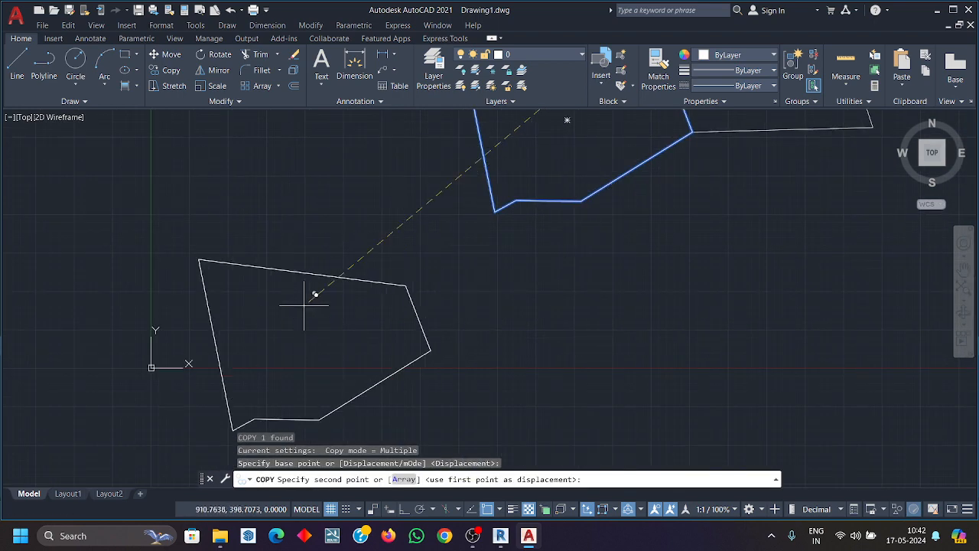
click(287, 306)
scroll(274, 289, down, 3)
key(Escape)
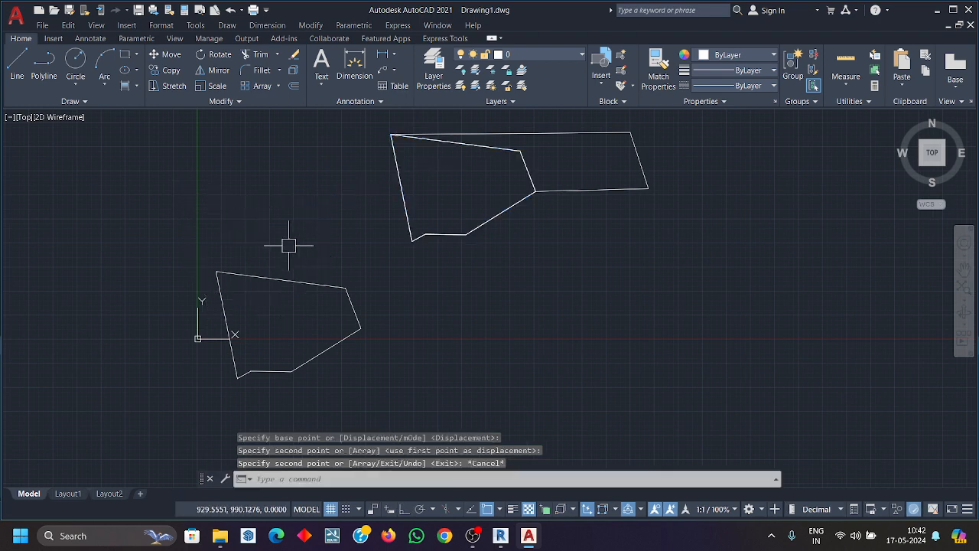
Stretch the copied polyline by raising its upper-right vertex and shifting its right edge inward.
click(333, 287)
scroll(303, 322, up, 2)
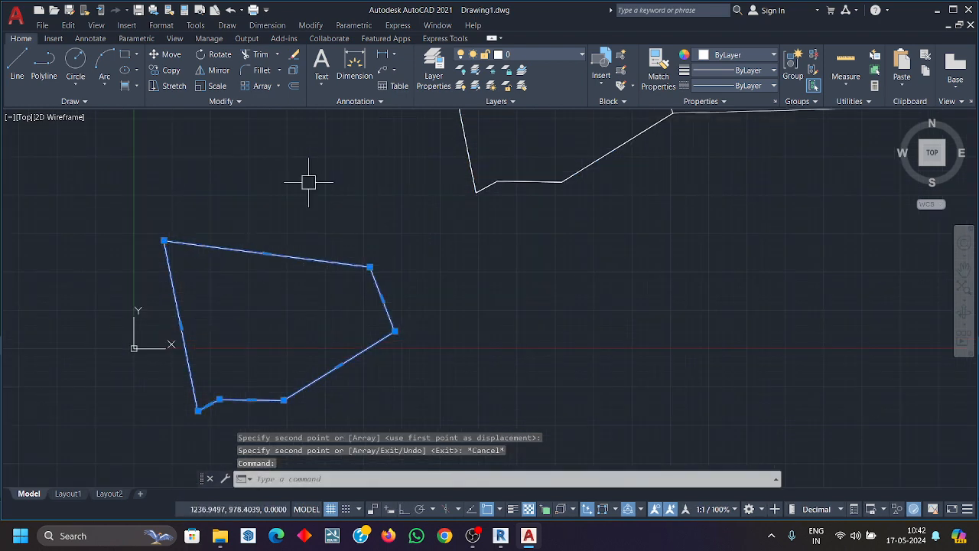
click(370, 266)
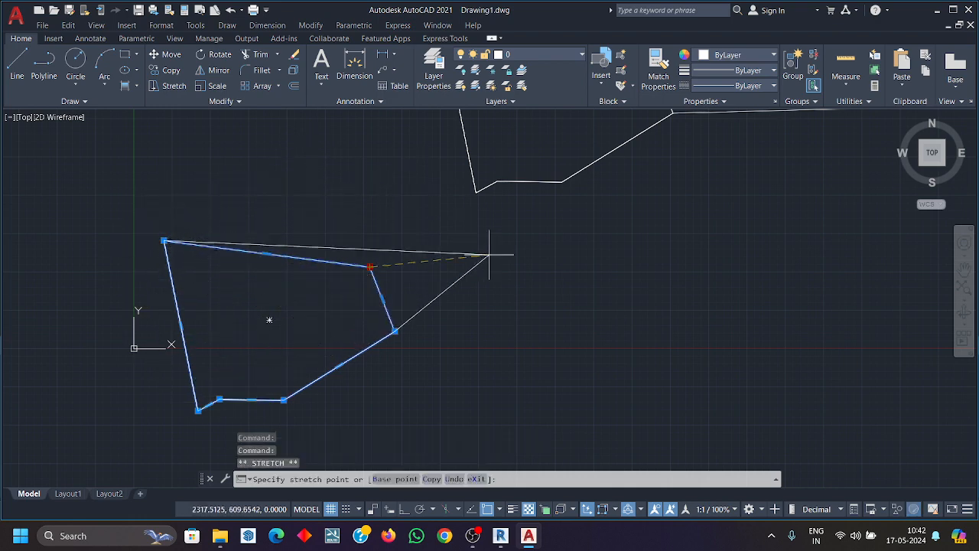
click(380, 193)
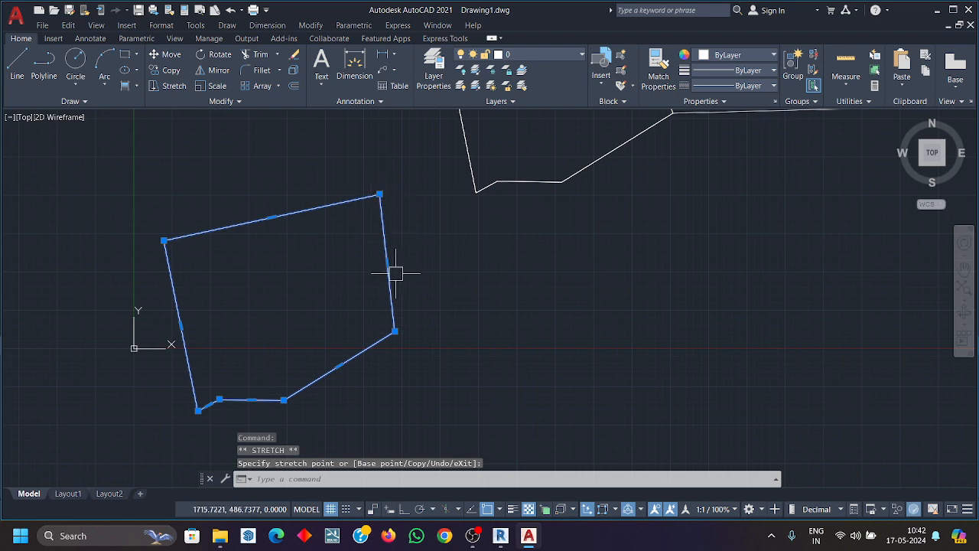
click(296, 307)
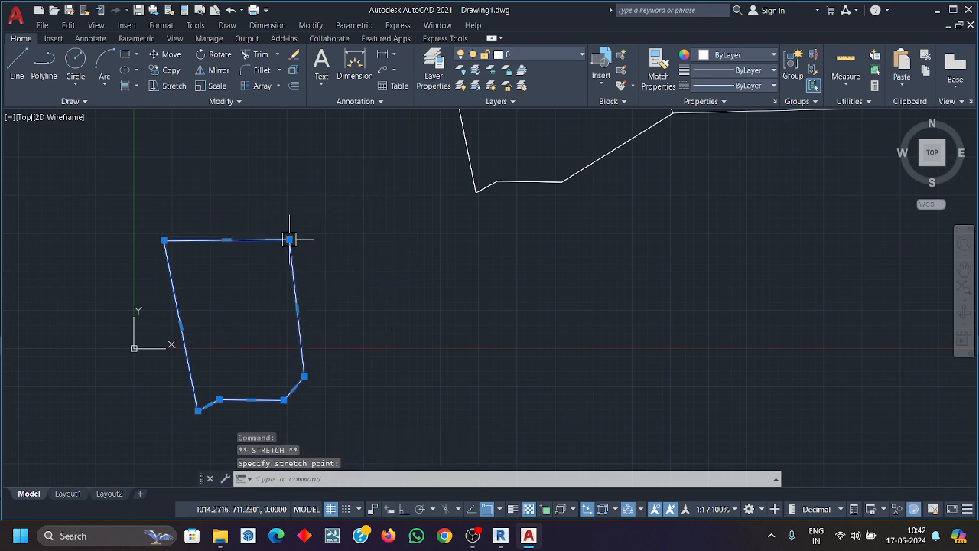
Pull the copied polyline's upper-right vertex down and inward, and move its whole top edge up and to the right.
click(290, 239)
click(274, 302)
click(219, 271)
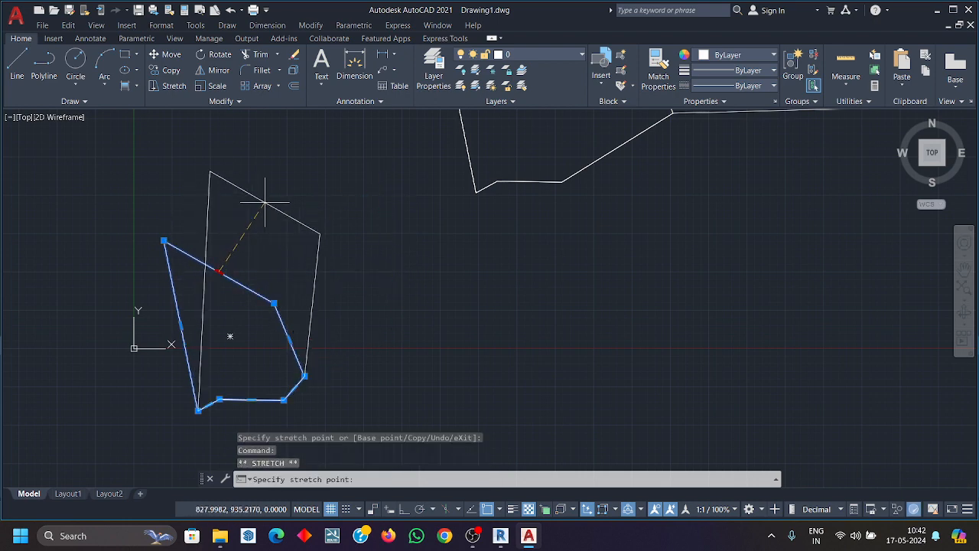
click(273, 196)
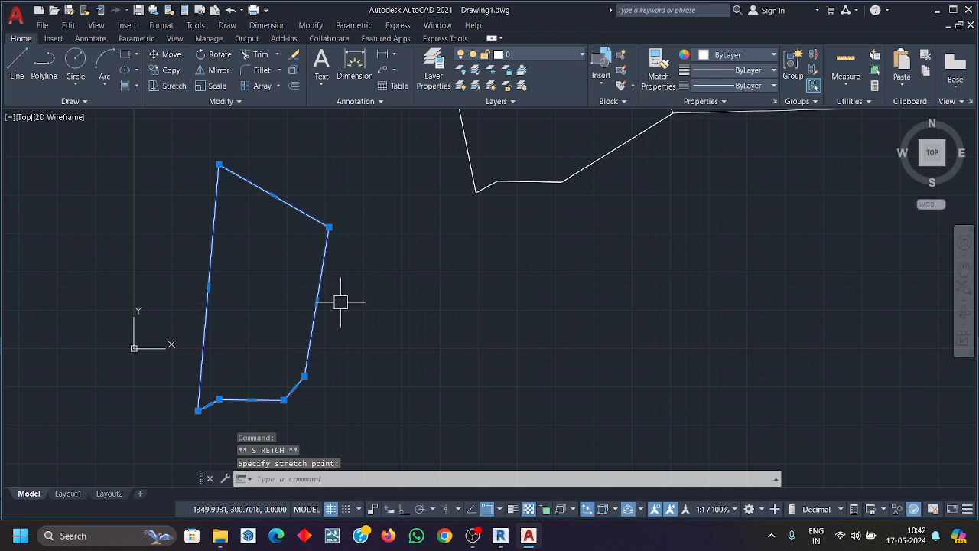
key(Escape)
scroll(385, 308, down, 3)
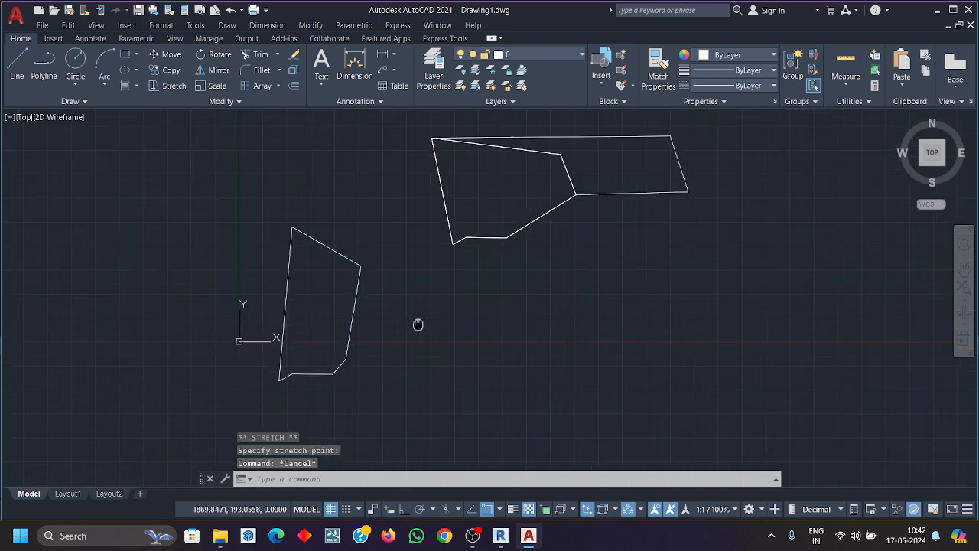
middle_drag(418, 324, 402, 339)
Hatch the left area of the outline by selecting its boundary polyline as an object, and undo the hatch.
key(Return)
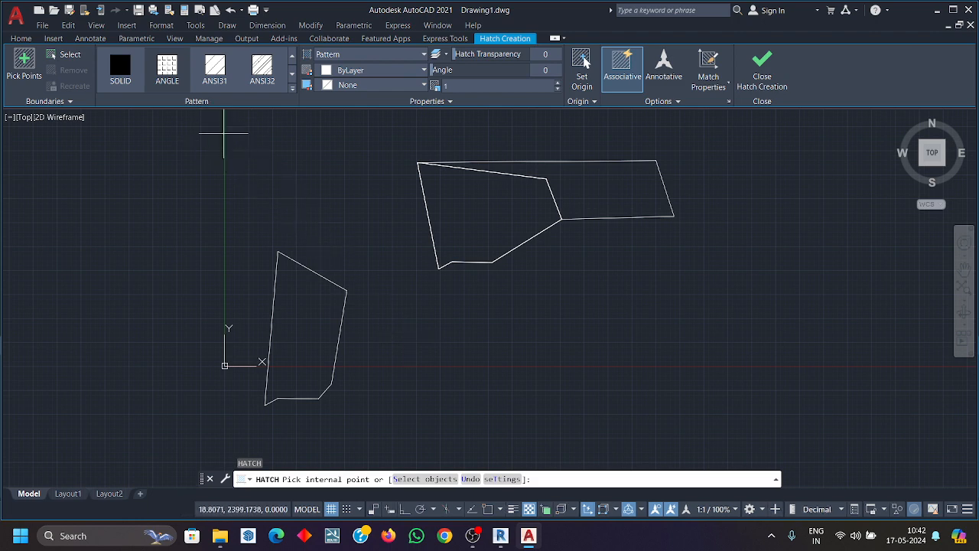
click(61, 54)
click(480, 261)
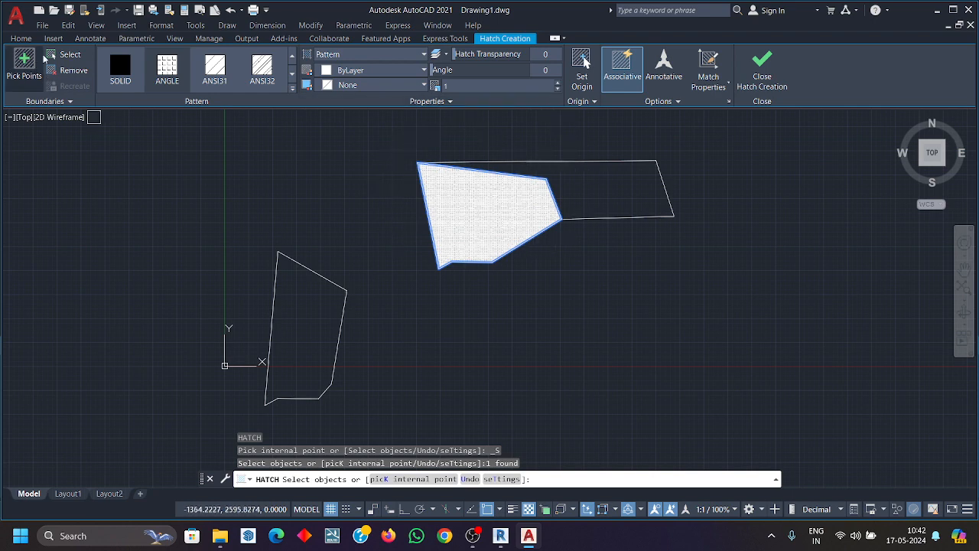
click(761, 79)
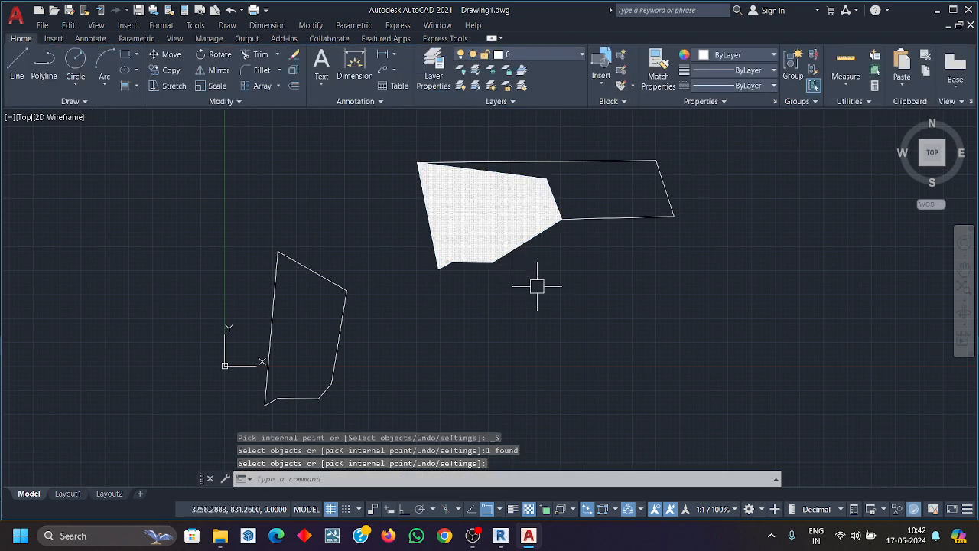
key(ctrl+z)
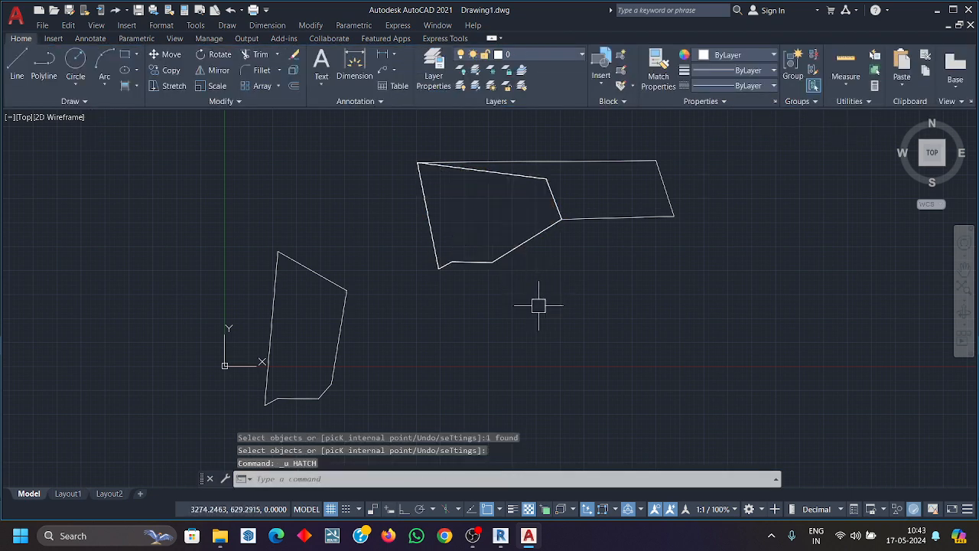
Delete the divided outline, its boundary polyline, the reshaped copy and the leftover top line to clear the drawing.
click(518, 245)
scroll(553, 310, down, 2)
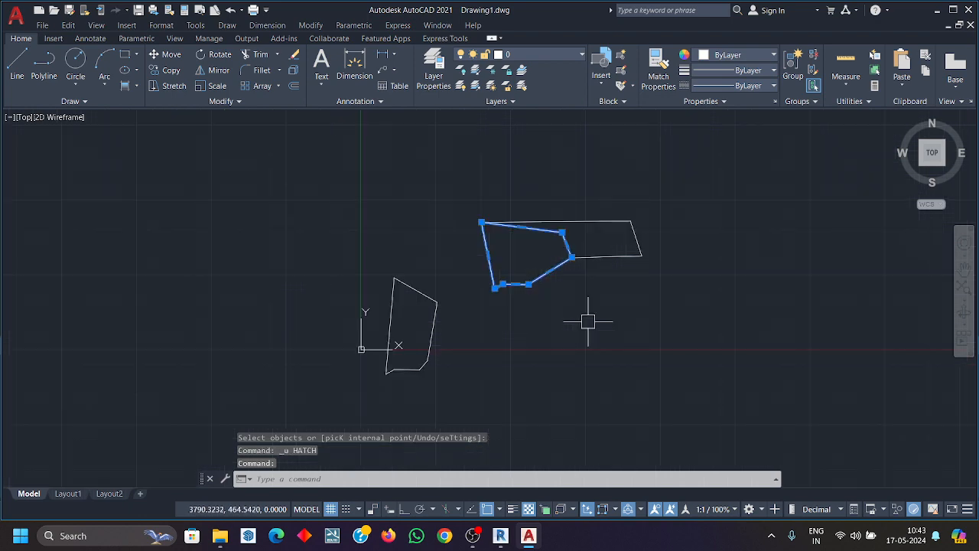
click(708, 348)
click(338, 229)
key(Delete)
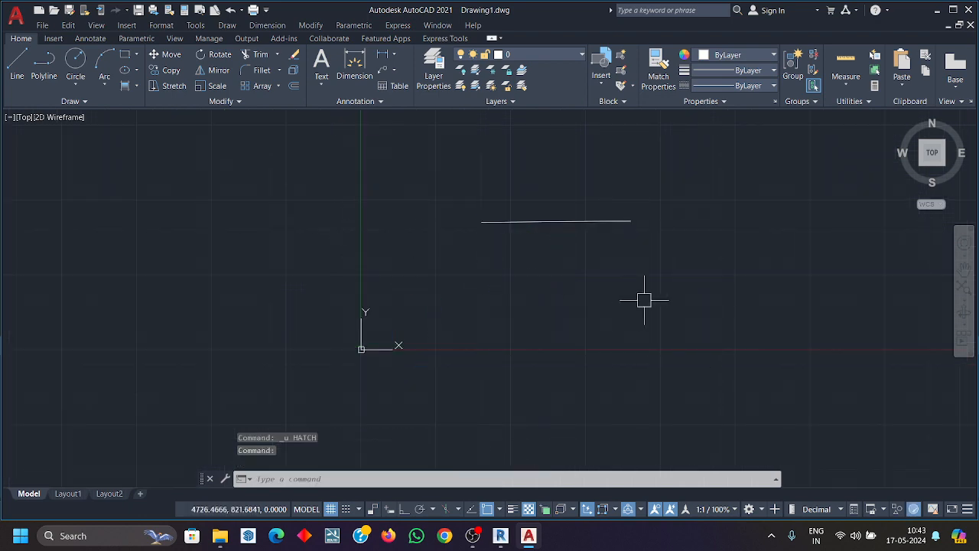
click(650, 299)
click(481, 237)
click(501, 247)
click(552, 273)
click(583, 280)
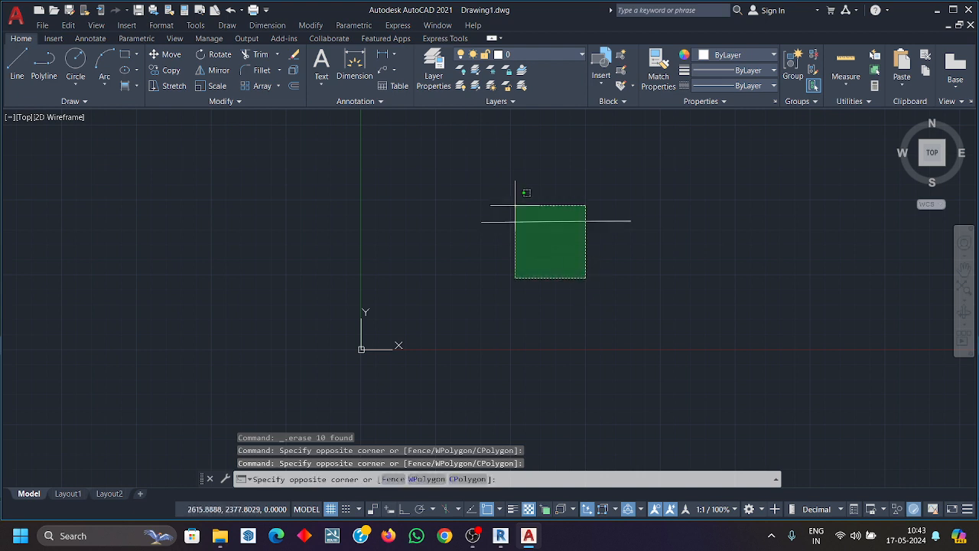
click(513, 202)
key(Delete)
Draw a chain of eight line segments forming an irregular shape with a deep notch on the left, ending on the first segment.
text(l)
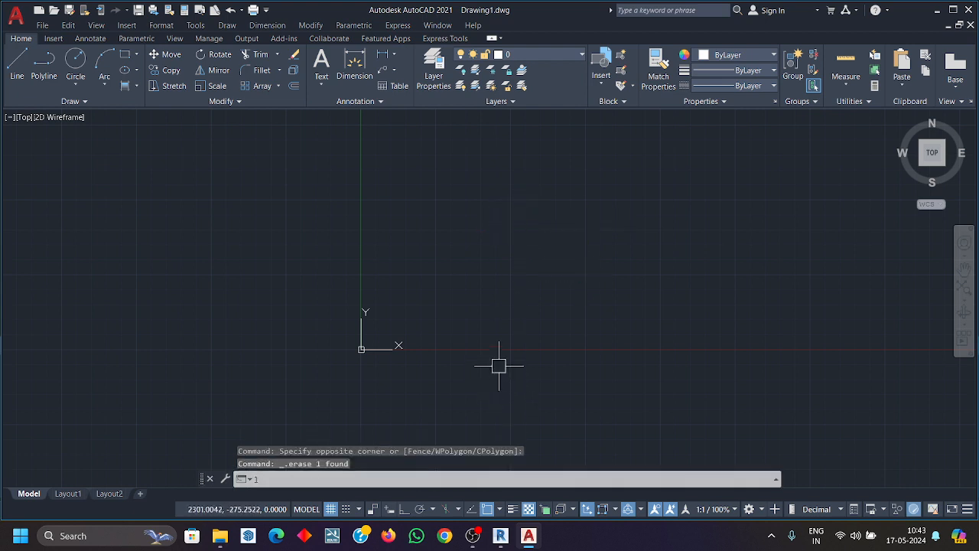
key(Return)
click(462, 305)
click(675, 204)
click(857, 356)
click(560, 403)
click(547, 323)
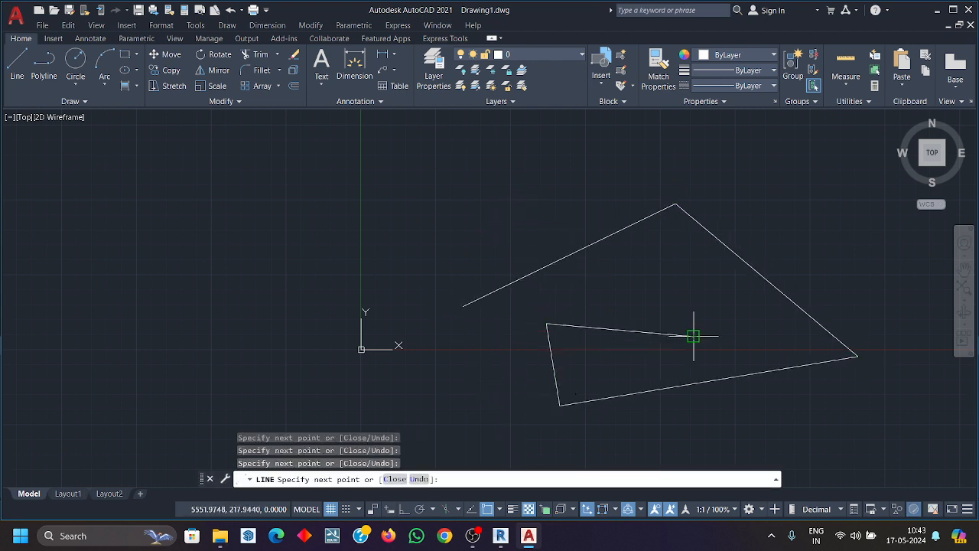
click(694, 335)
click(695, 309)
click(625, 284)
click(532, 273)
key(Return)
Draw a dividing line from the upper inner corner of the notch to the slanted right edge.
key(Return)
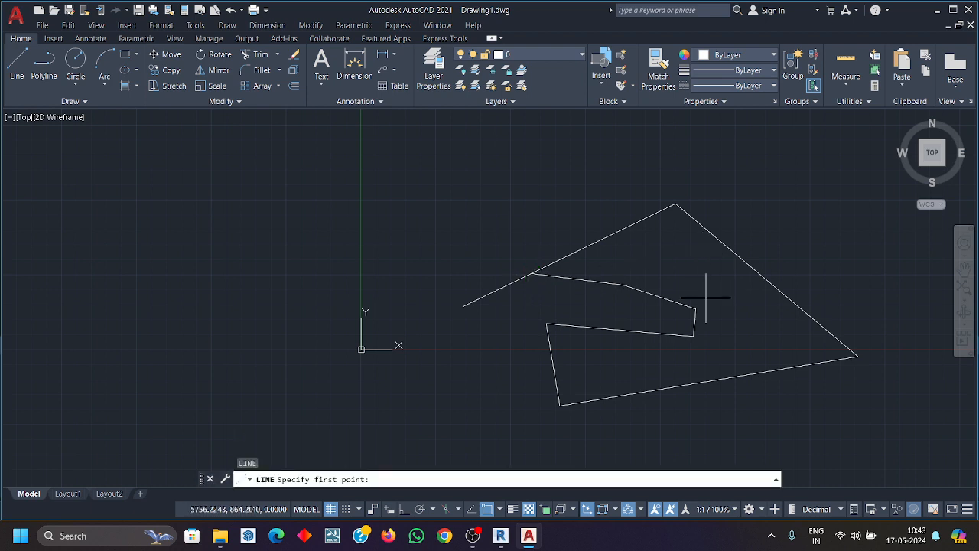
click(695, 309)
click(781, 295)
key(Return)
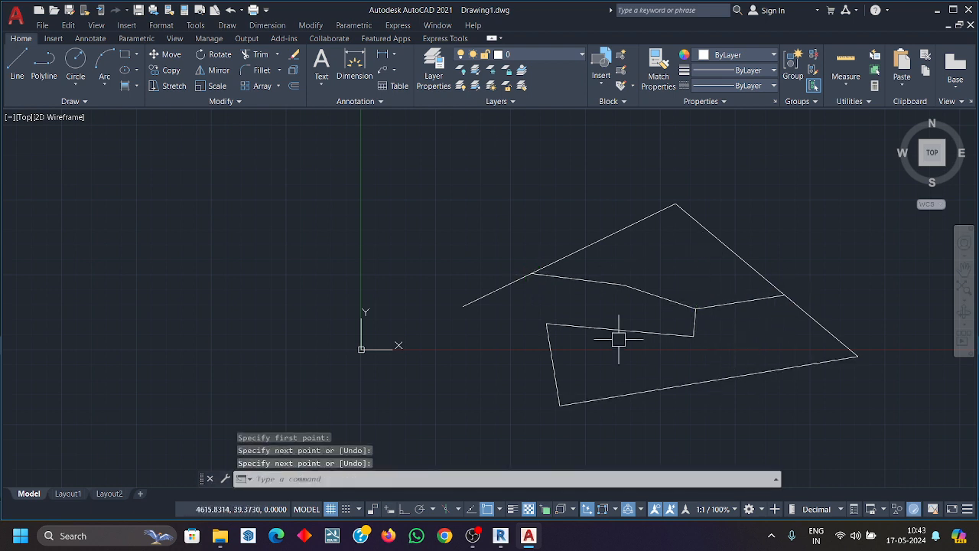
Create a boundary of object type Region around the lower area of the divided shape by picking an internal point.
text(bo)
key(Return)
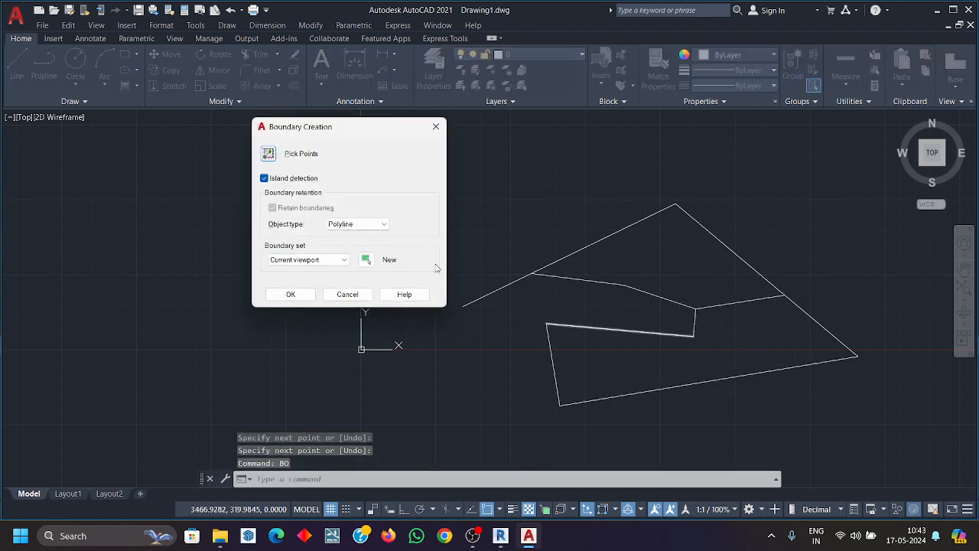
click(364, 224)
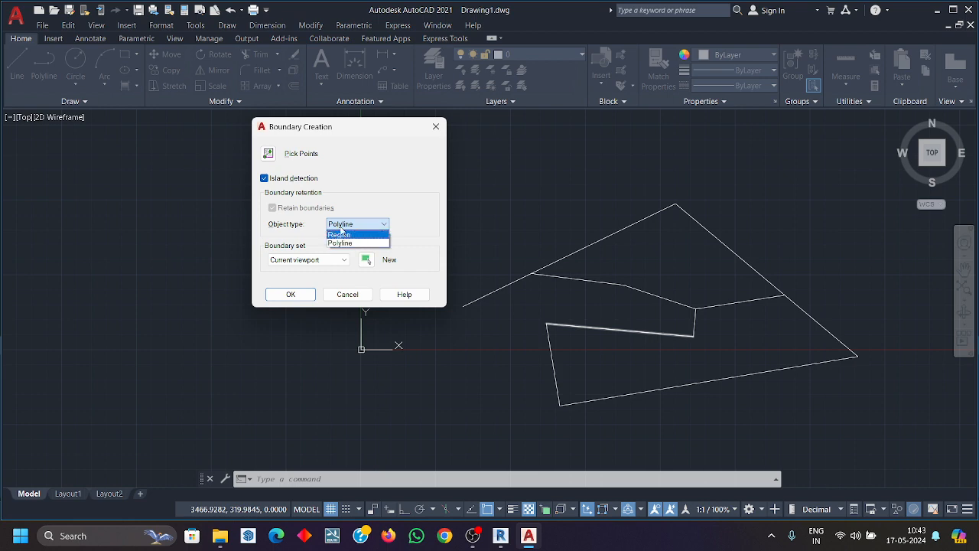
click(341, 234)
click(267, 154)
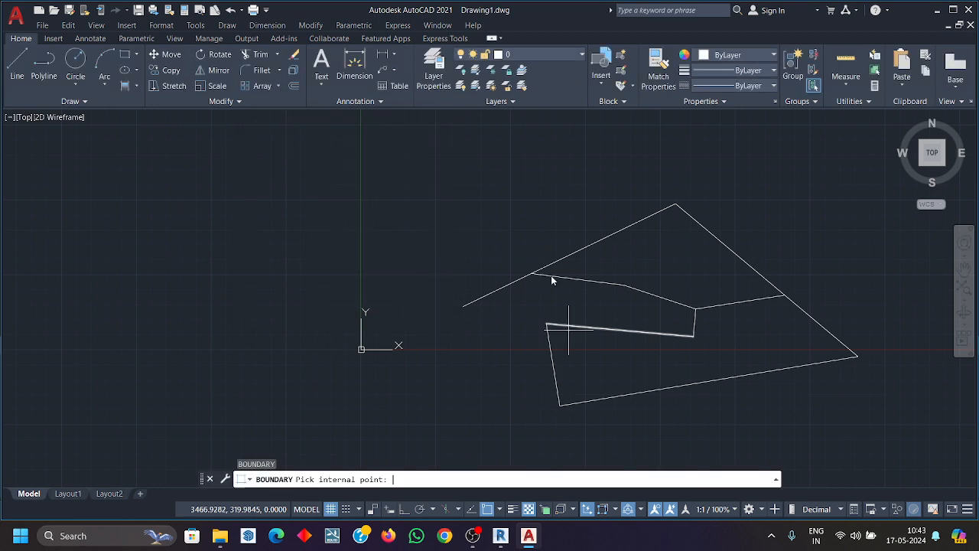
click(735, 338)
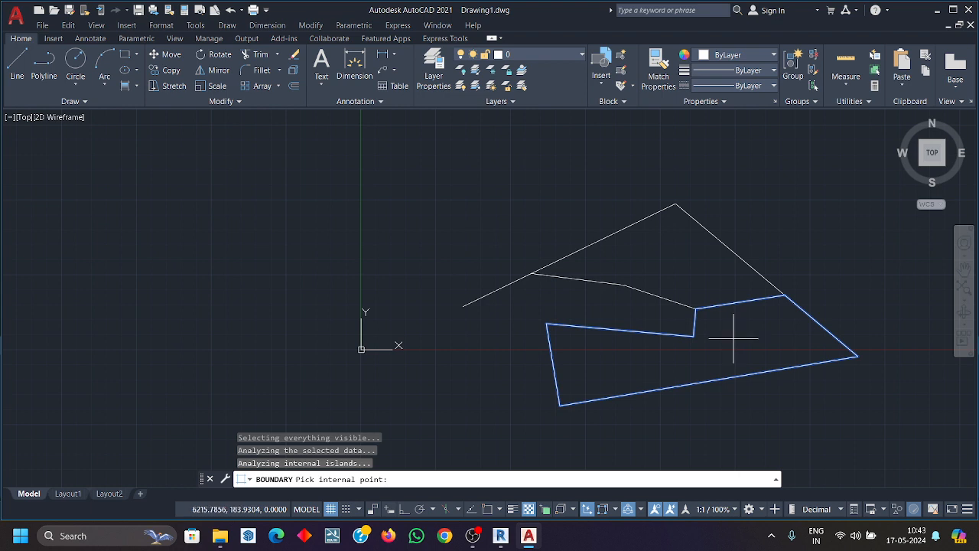
key(Return)
Move the new region by its lower-left corner grip to the empty area left of the line figure.
click(743, 373)
middle_drag(743, 372, 742, 334)
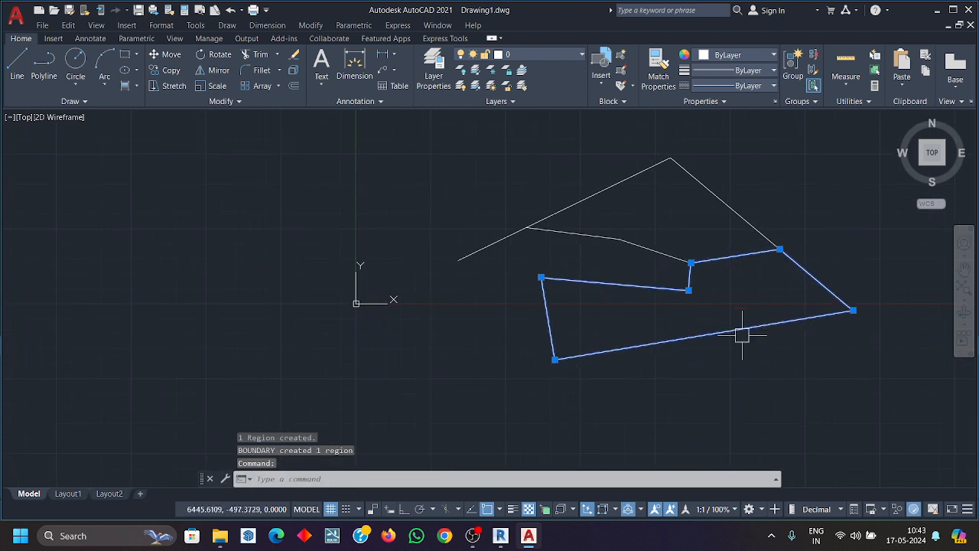
click(556, 361)
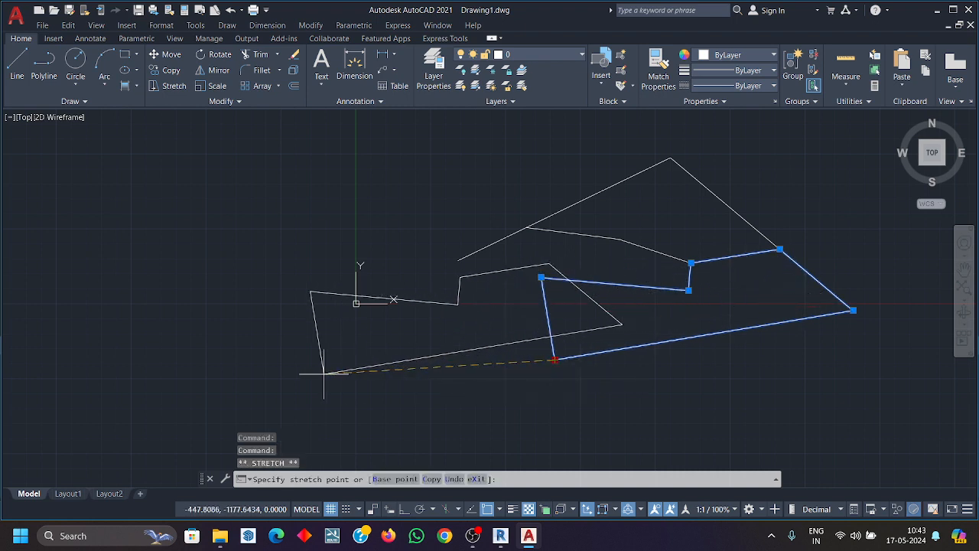
click(103, 416)
Select several edges of the original figure one by one to check that they are separate lines.
click(689, 337)
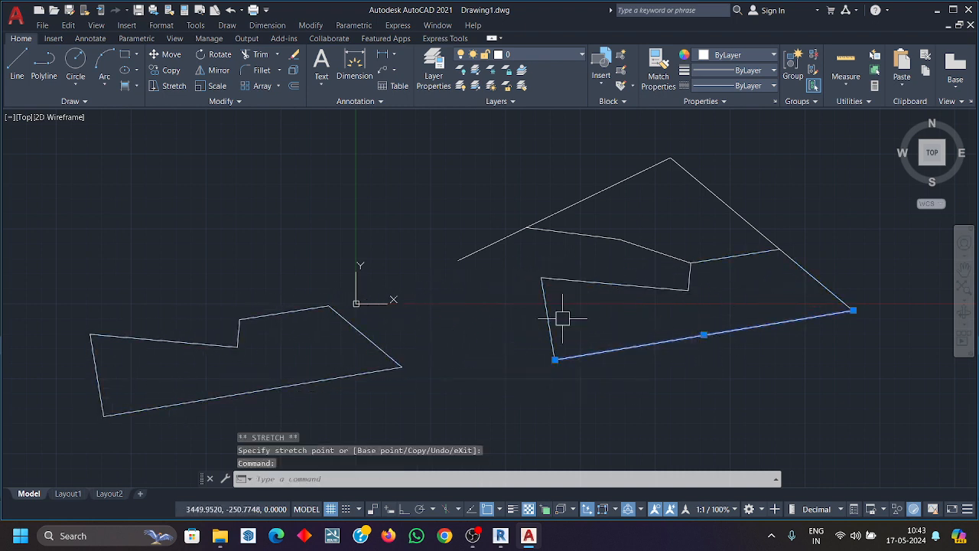
click(549, 314)
click(640, 285)
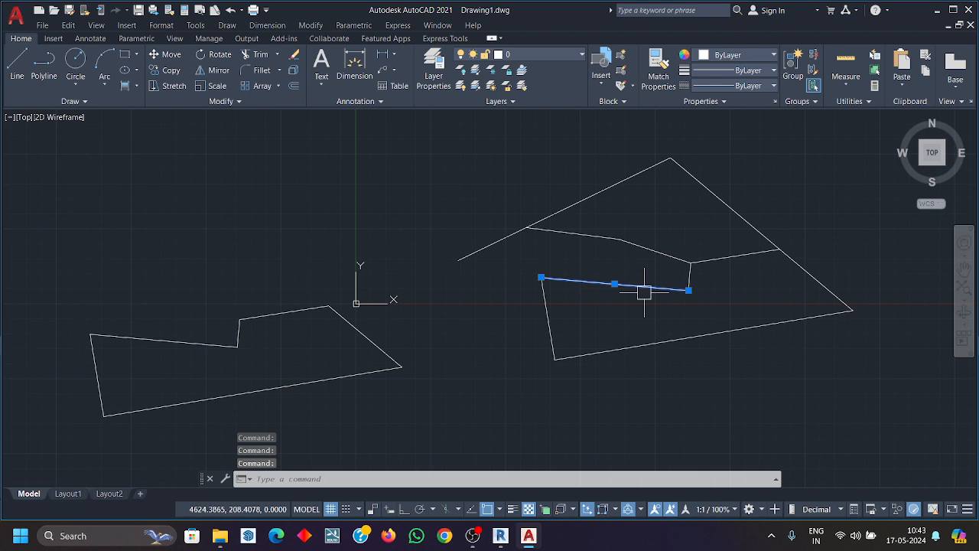
click(742, 326)
click(799, 264)
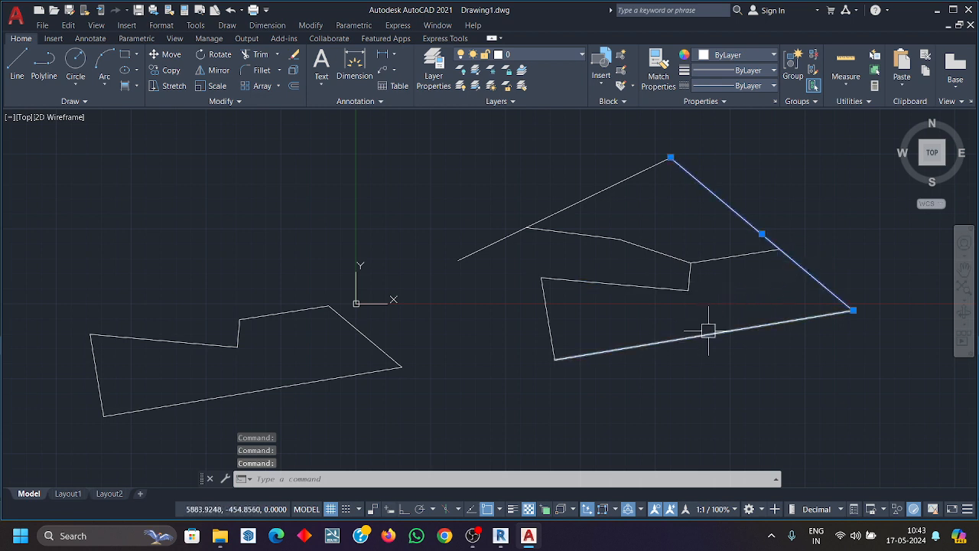
key(Escape)
Reposition the region several times by its corner grips, placing it just left of the origin.
click(384, 373)
middle_drag(376, 367, 415, 332)
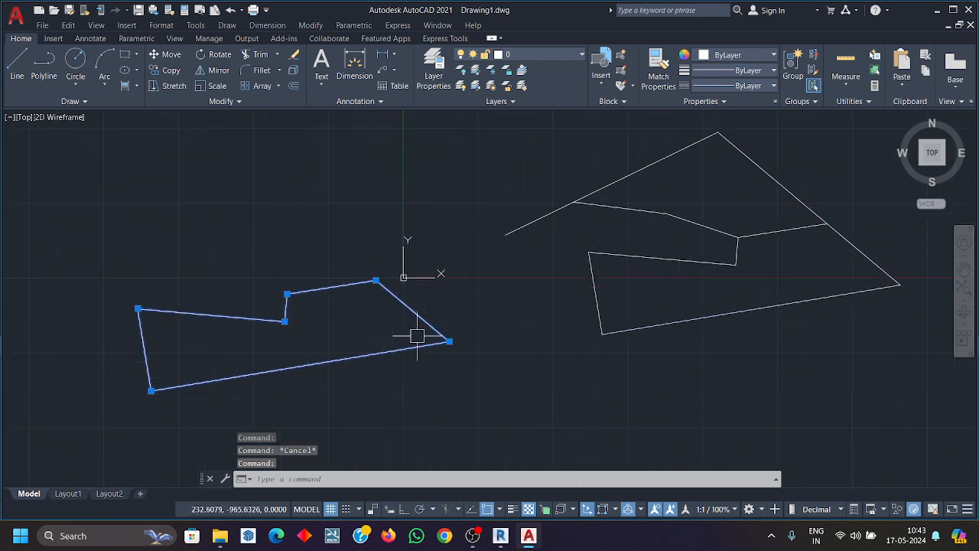
click(375, 281)
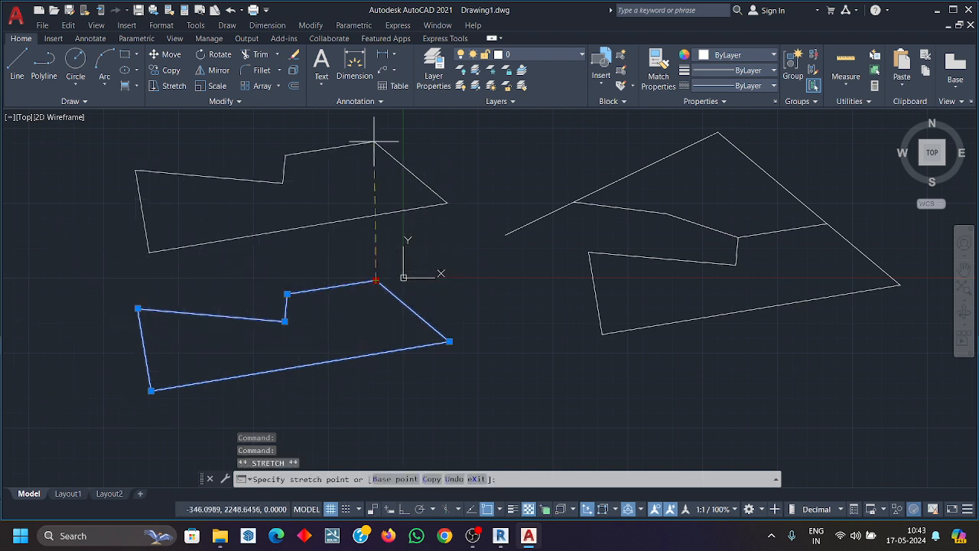
click(285, 185)
click(353, 245)
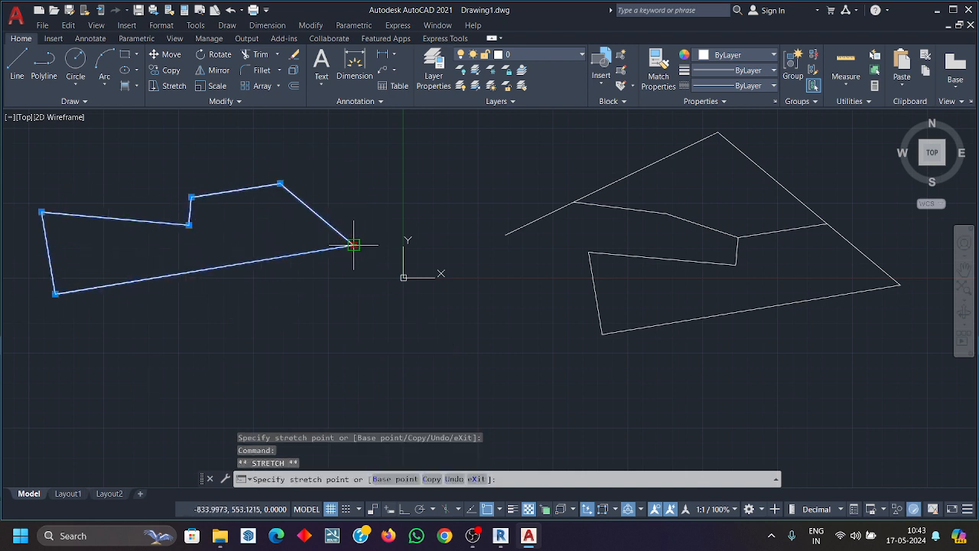
click(436, 370)
click(362, 306)
click(339, 198)
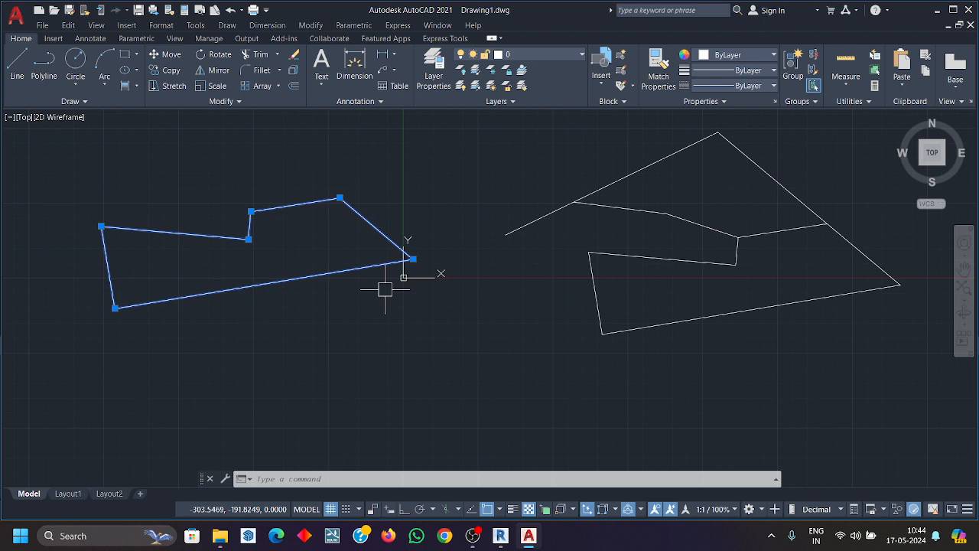
scroll(433, 328, down, 1)
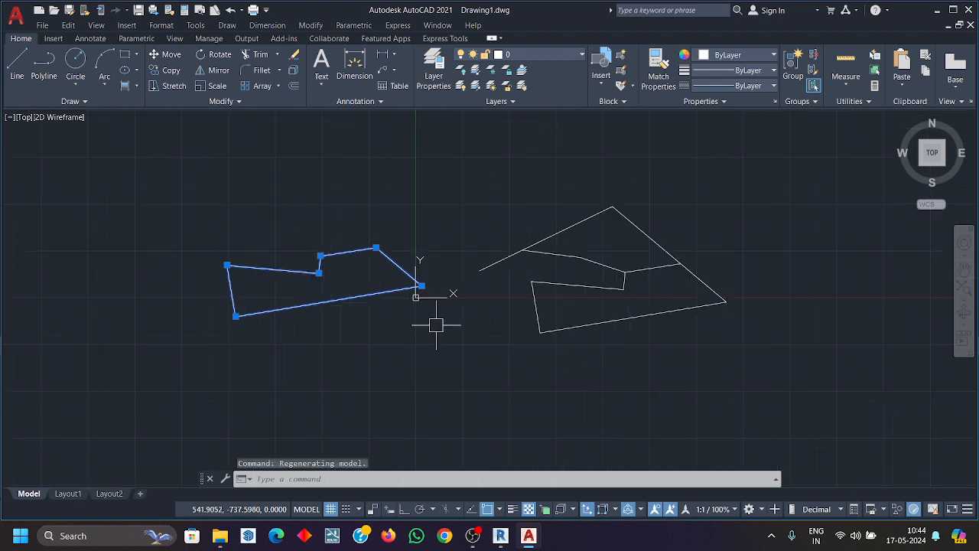
Select the region and the remaining line figure together and erase them all.
click(773, 347)
click(249, 218)
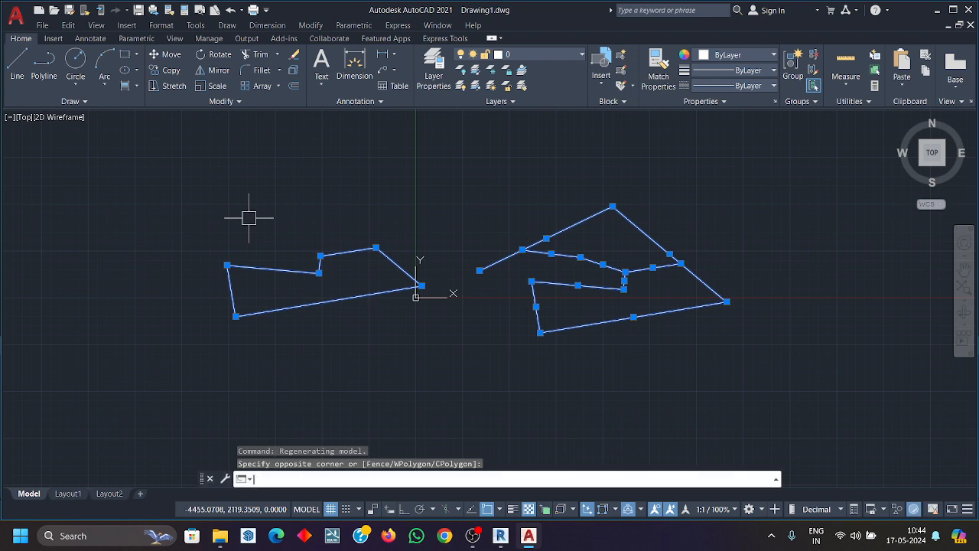
key(Delete)
Draw a rectangle freehand from a corner up and left of the origin to one below and right of it.
text(r)
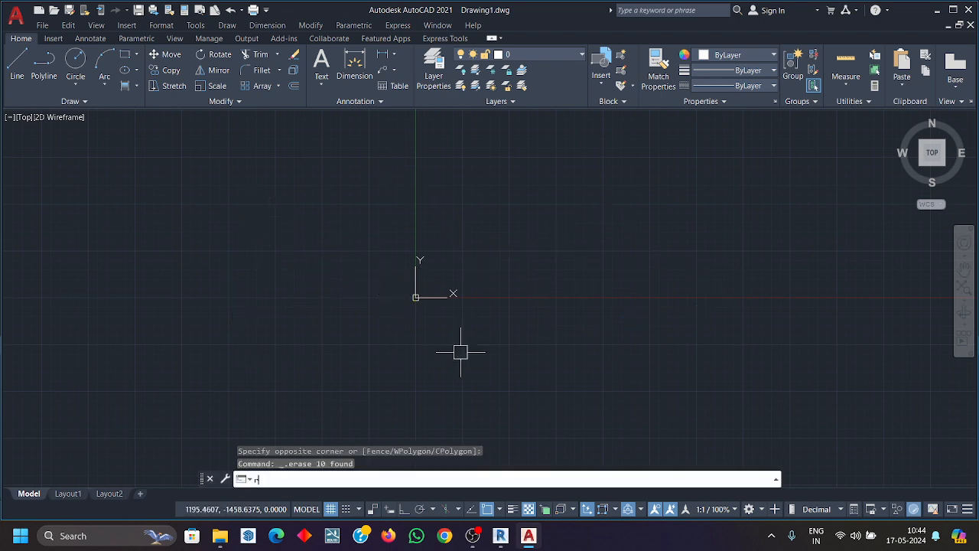
text(ec)
key(Return)
click(233, 268)
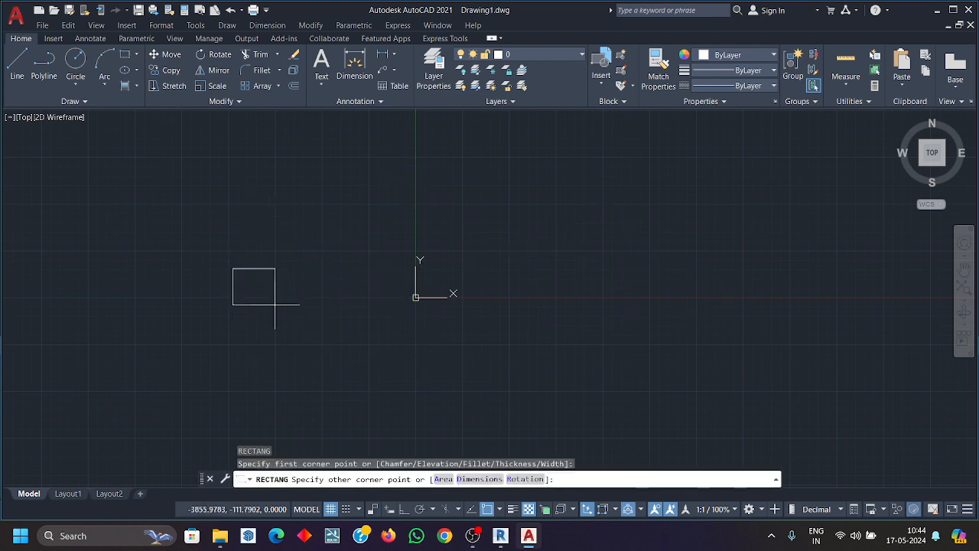
click(480, 409)
scroll(386, 341, down, 2)
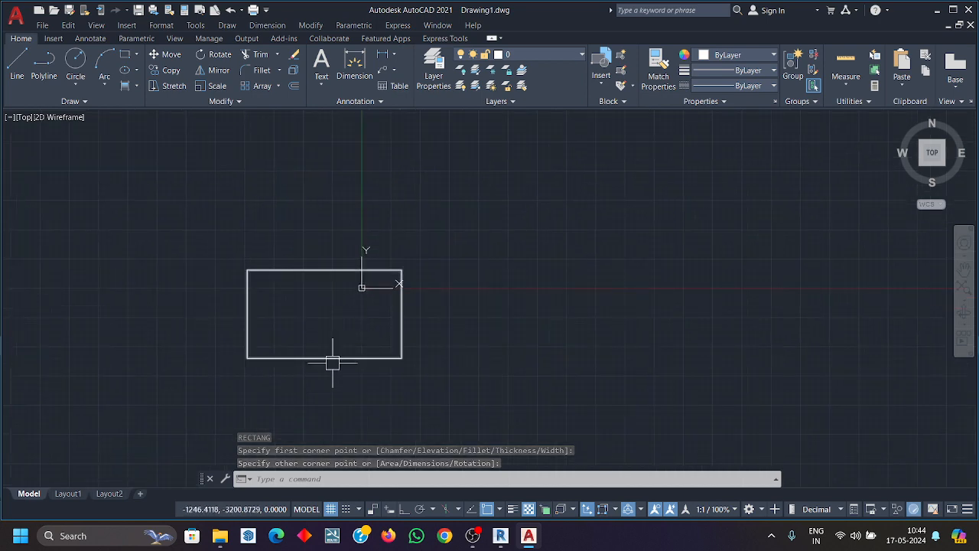
Try stretching the rectangle's lower edge by its midpoint grip, and undo the grip edit.
click(331, 358)
click(325, 357)
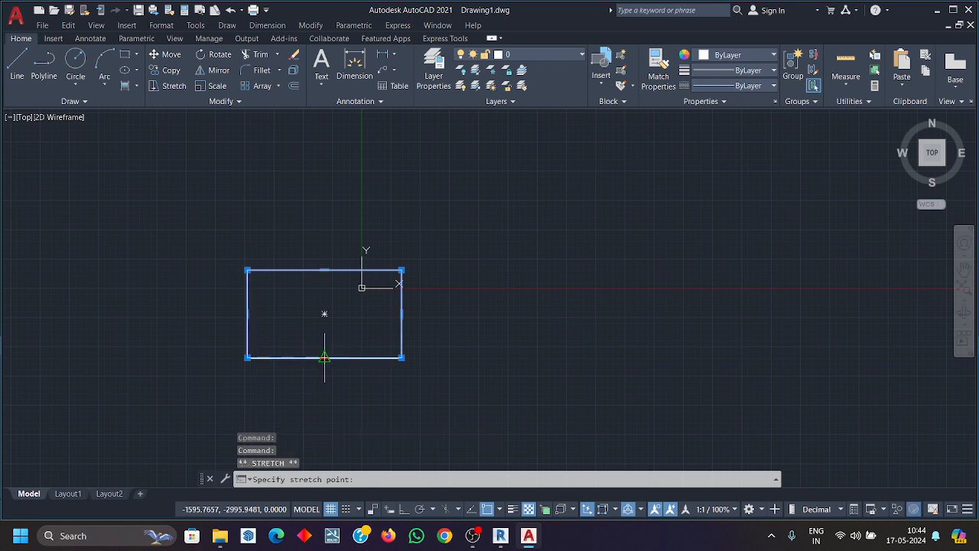
click(280, 375)
key(ctrl+z)
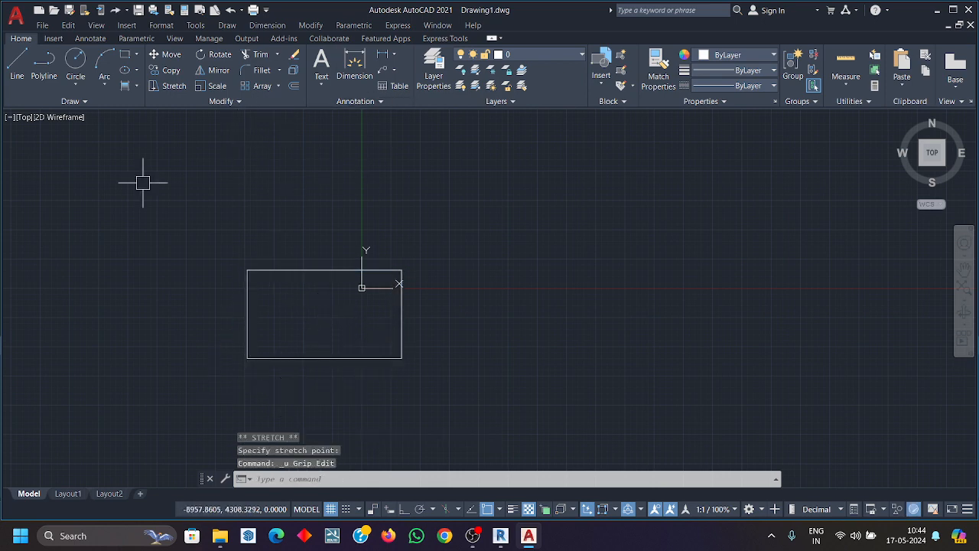
Convert the rectangle into a region with the Region command, selecting it with a window.
click(70, 101)
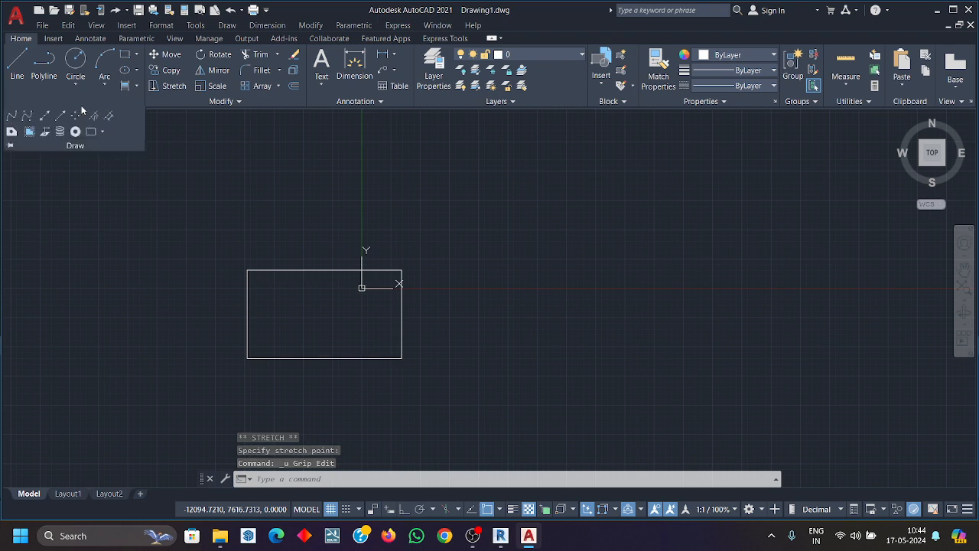
click(11, 133)
click(204, 225)
click(465, 395)
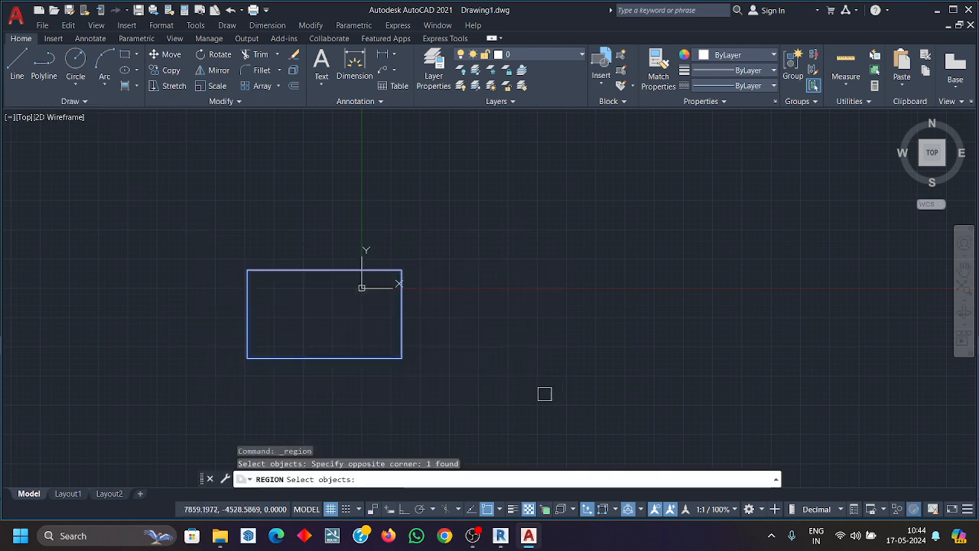
key(Return)
Move the rectangular region by its lower-right corner grip to the empty area well right of the origin.
click(382, 357)
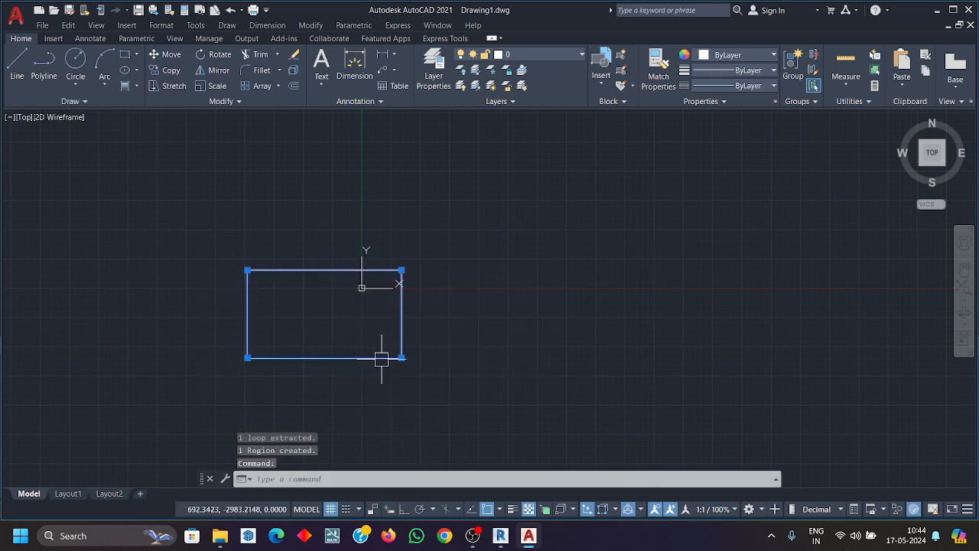
click(401, 357)
click(736, 314)
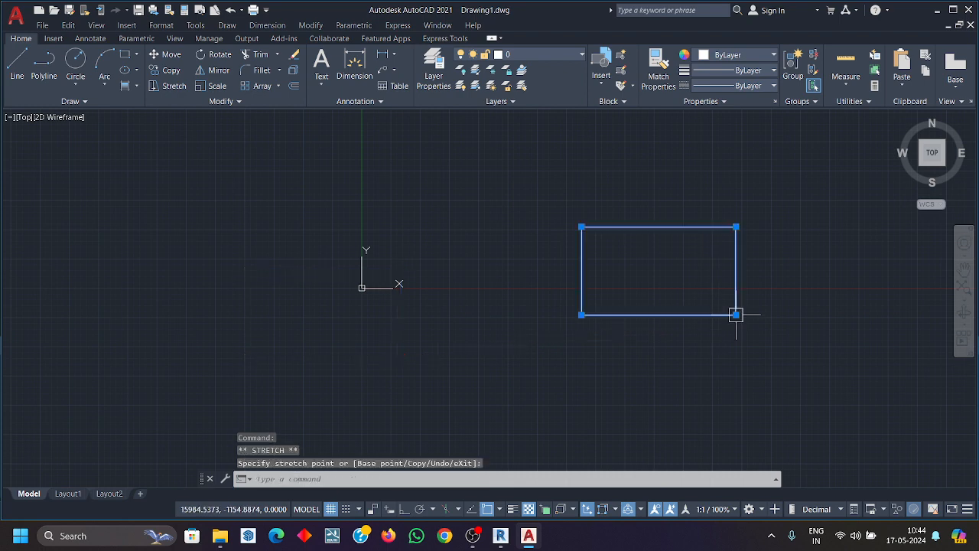
Try to apply the Region command again to the rectangular region.
click(77, 101)
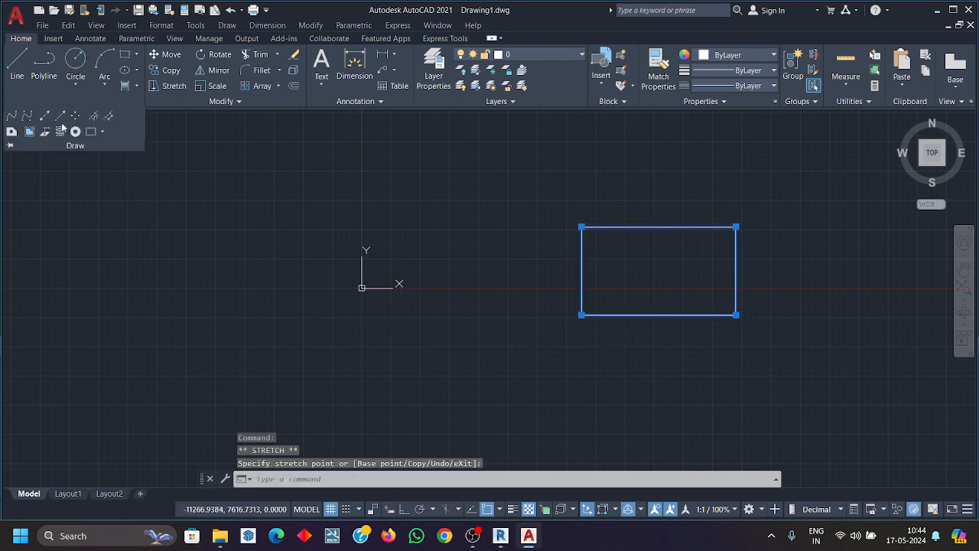
click(11, 132)
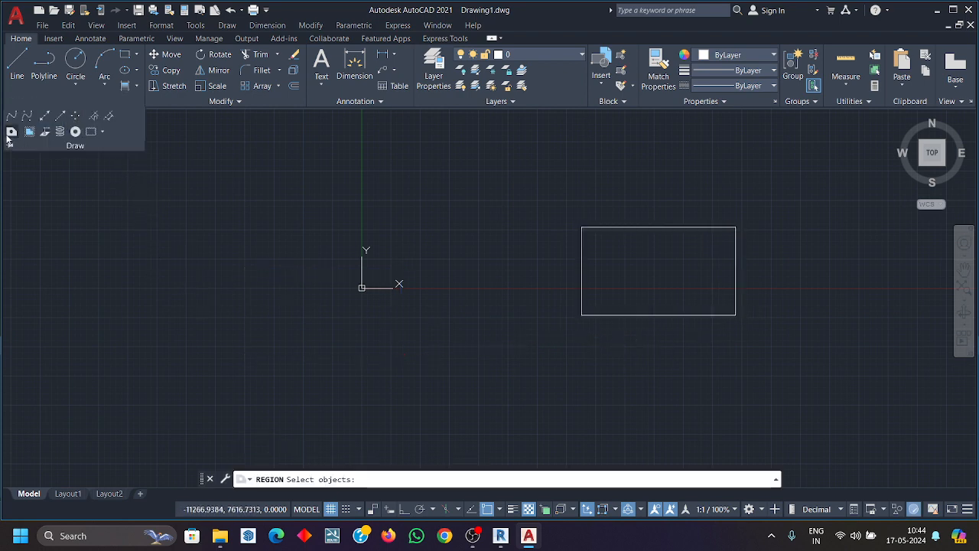
click(474, 162)
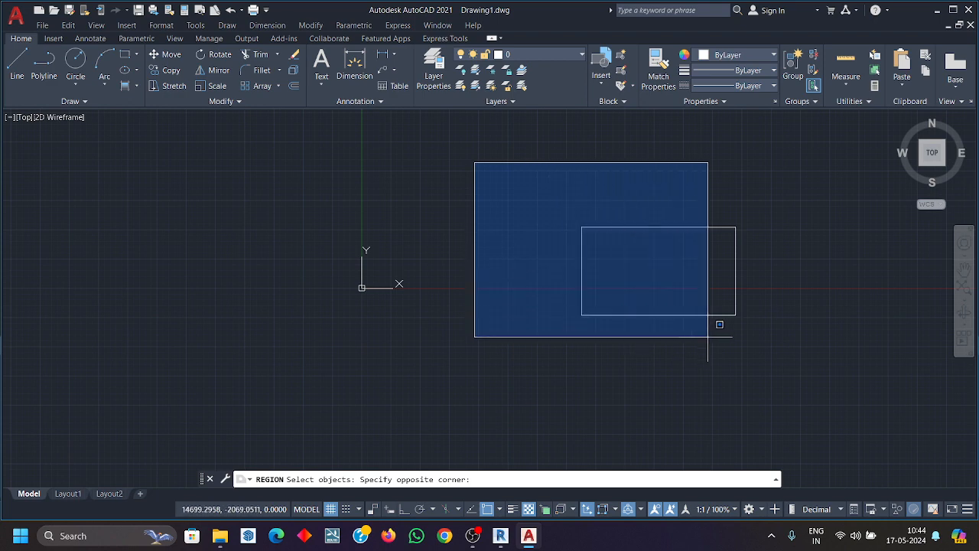
click(783, 351)
key(Return)
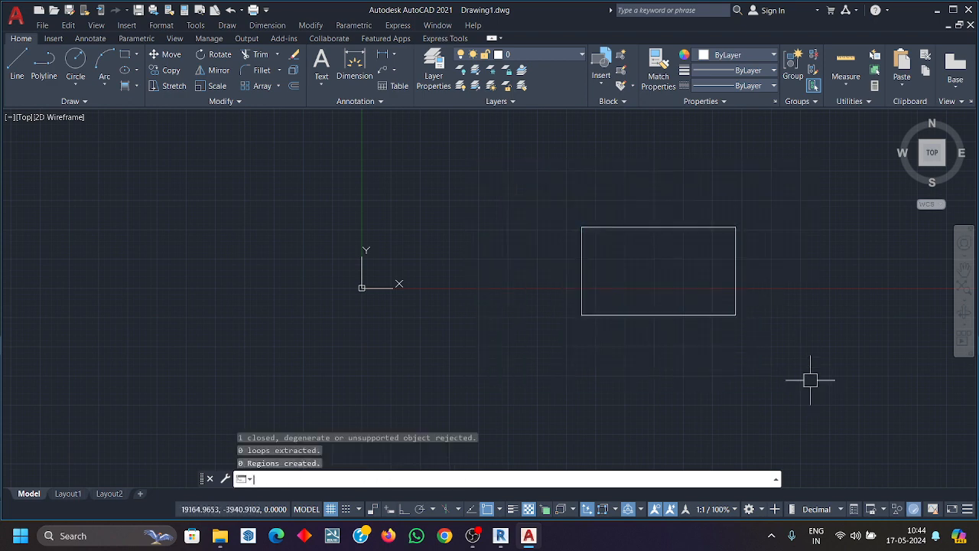
Move the region by its upper-left corner grip to just below the X axis right of the origin, and erase it.
click(671, 314)
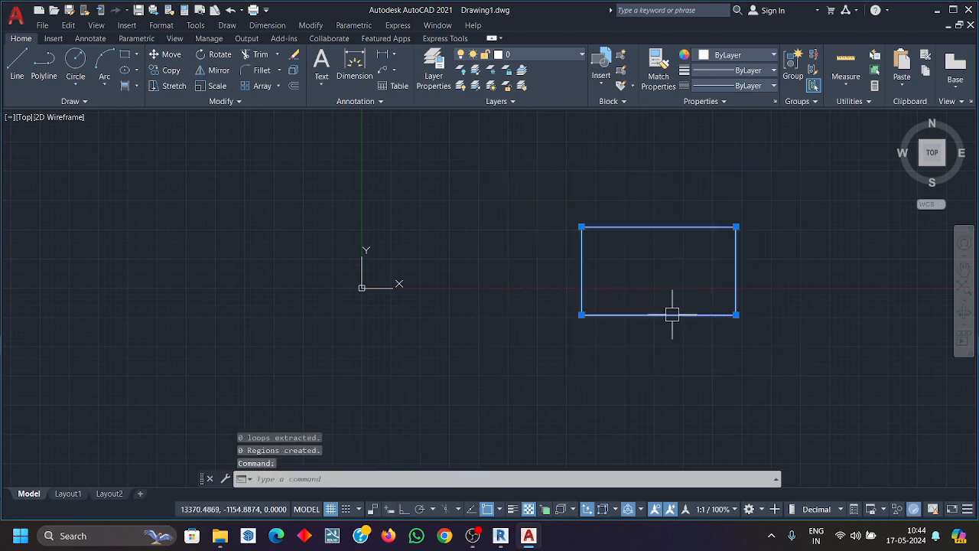
click(581, 227)
click(462, 297)
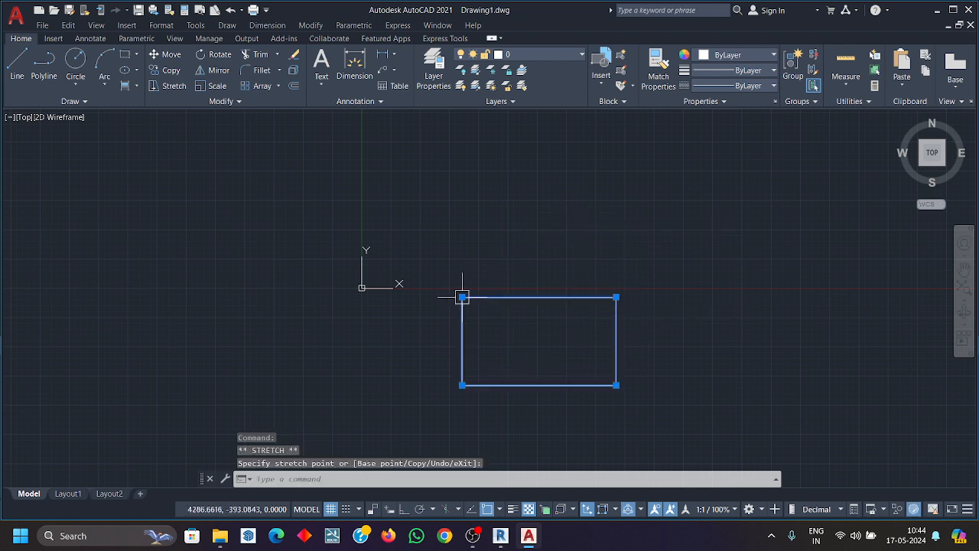
key(Escape)
click(434, 343)
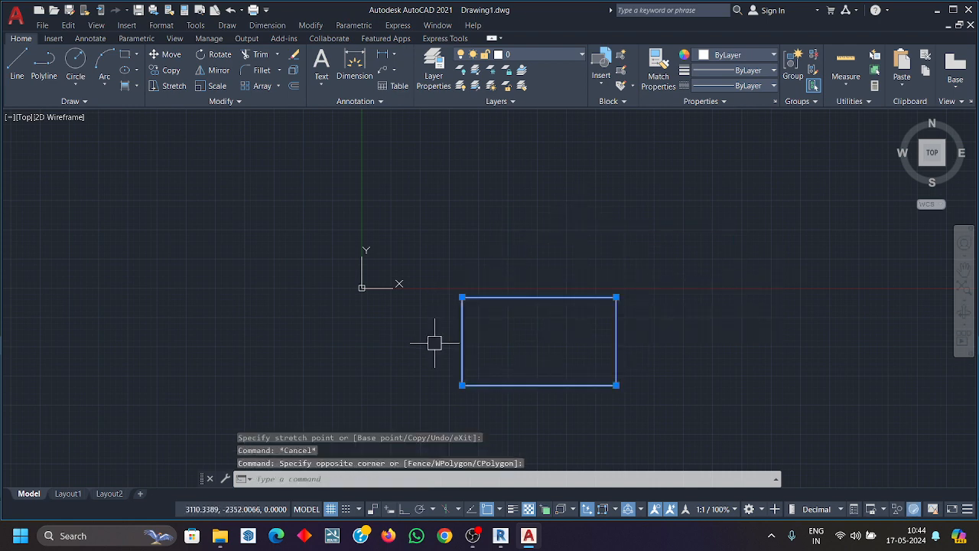
key(Delete)
click(138, 83)
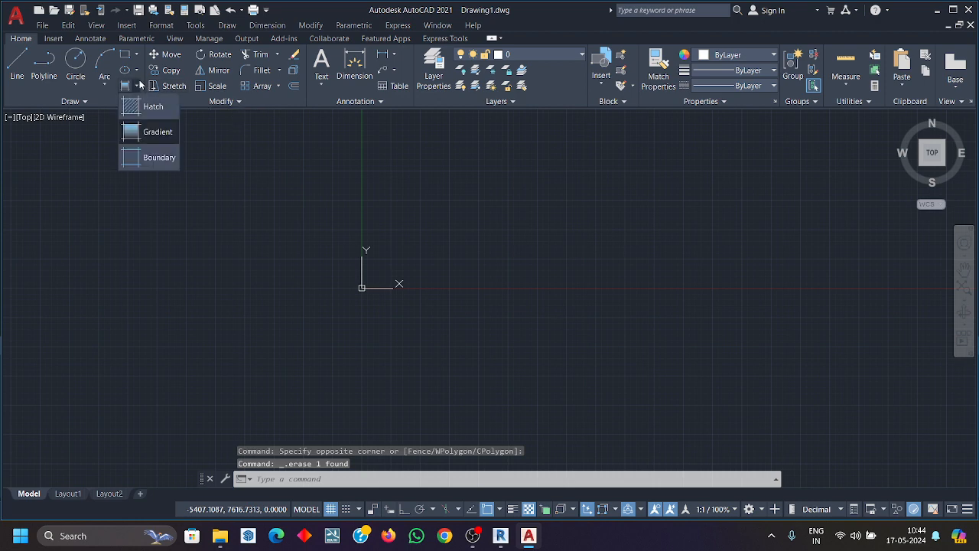
click(53, 98)
click(231, 263)
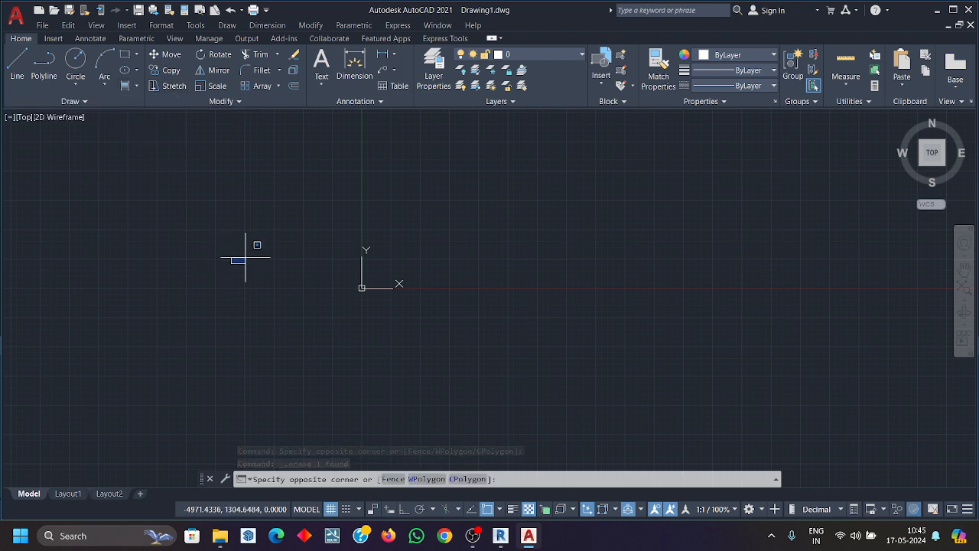
click(245, 262)
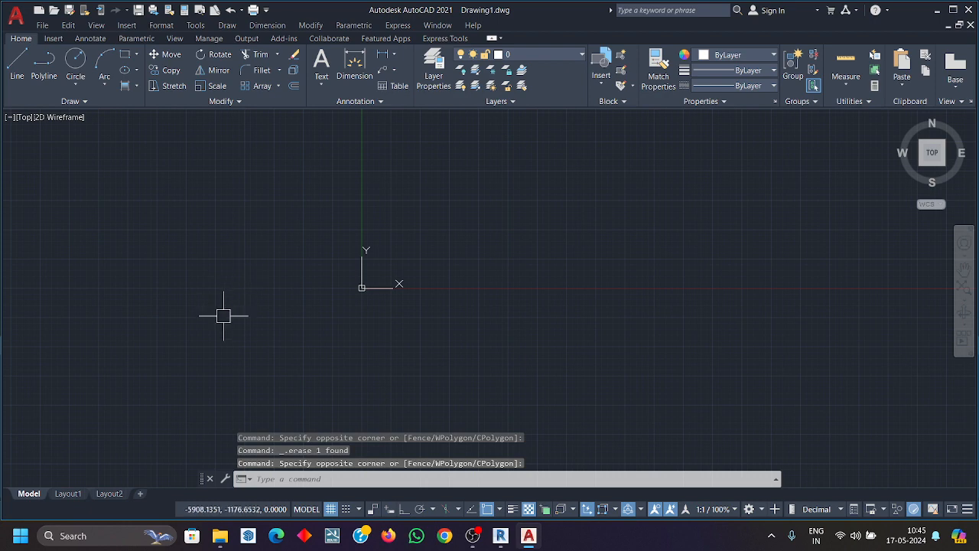
click(84, 101)
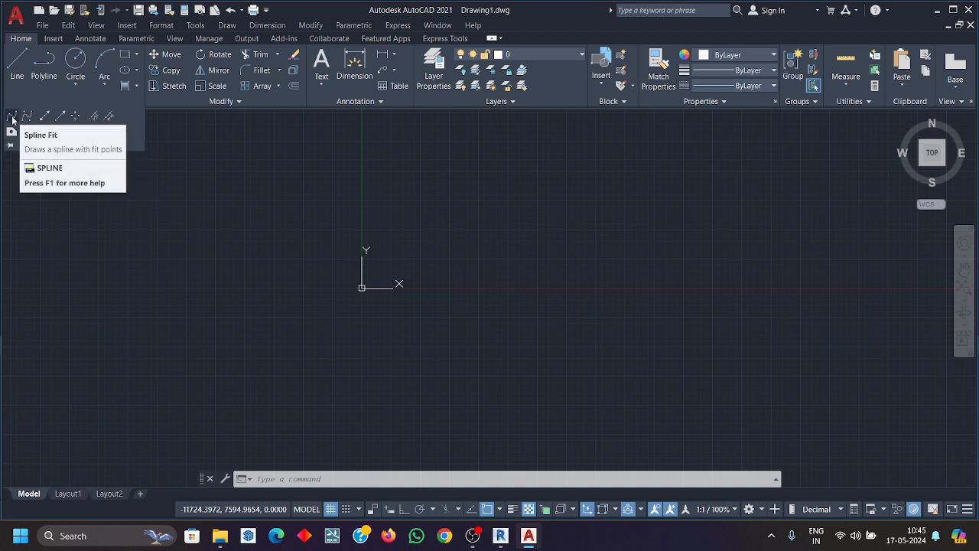
click(132, 236)
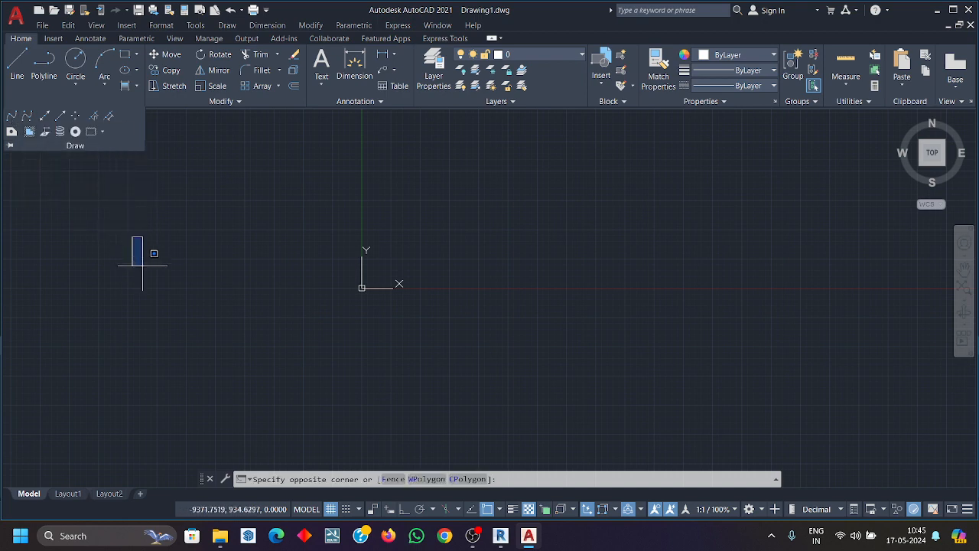
click(192, 295)
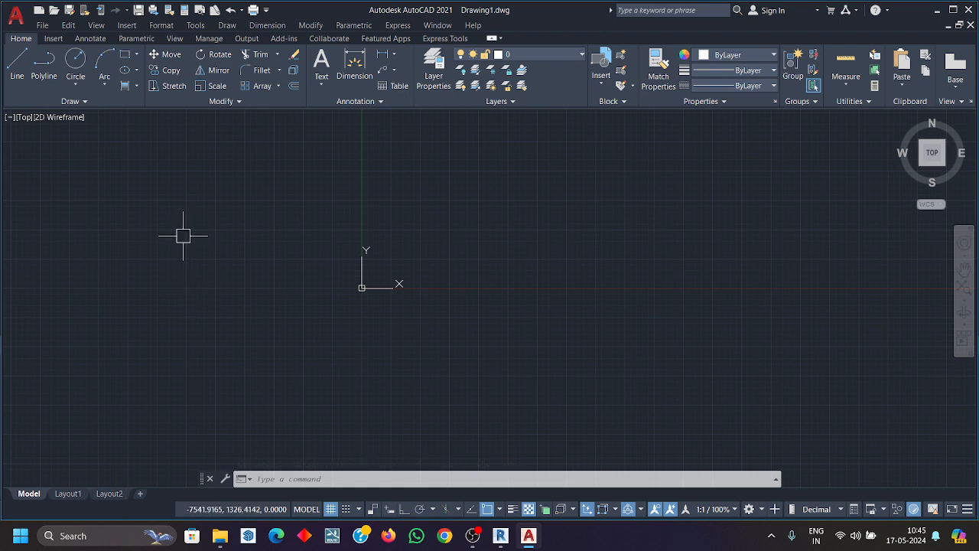
Draw an open wavy fit-point spline of twelve points across the origin, curling back beneath itself, and select it to show its fit points.
click(86, 102)
click(11, 115)
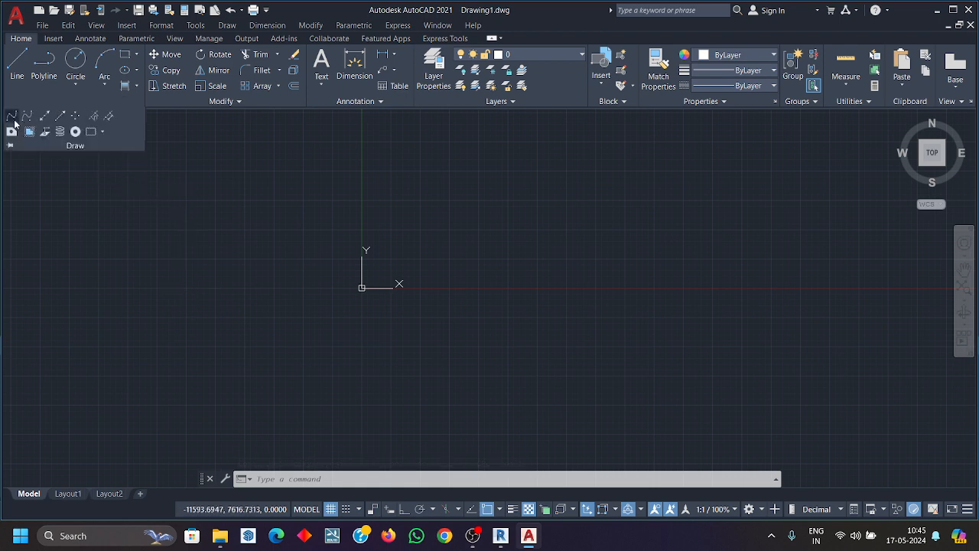
click(141, 330)
click(177, 227)
click(276, 259)
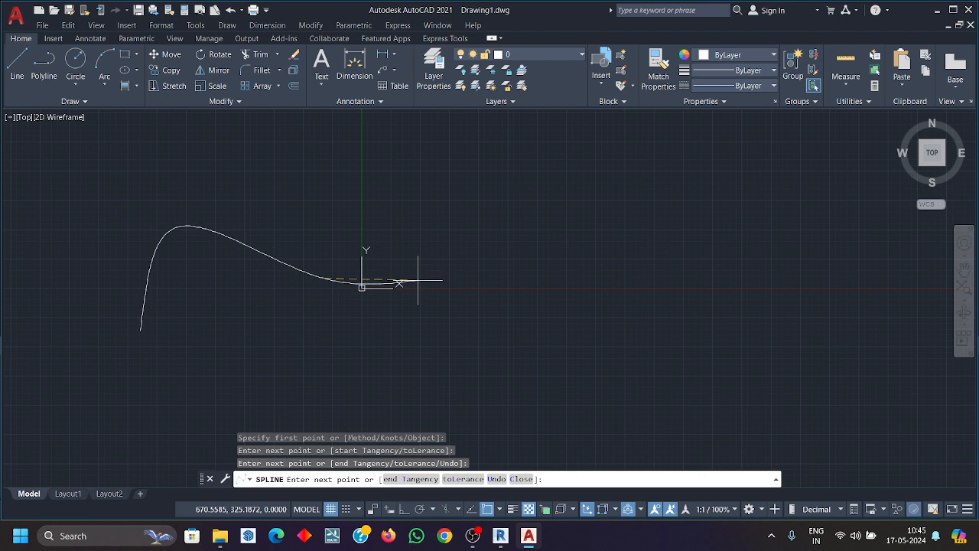
click(573, 225)
click(714, 332)
click(817, 206)
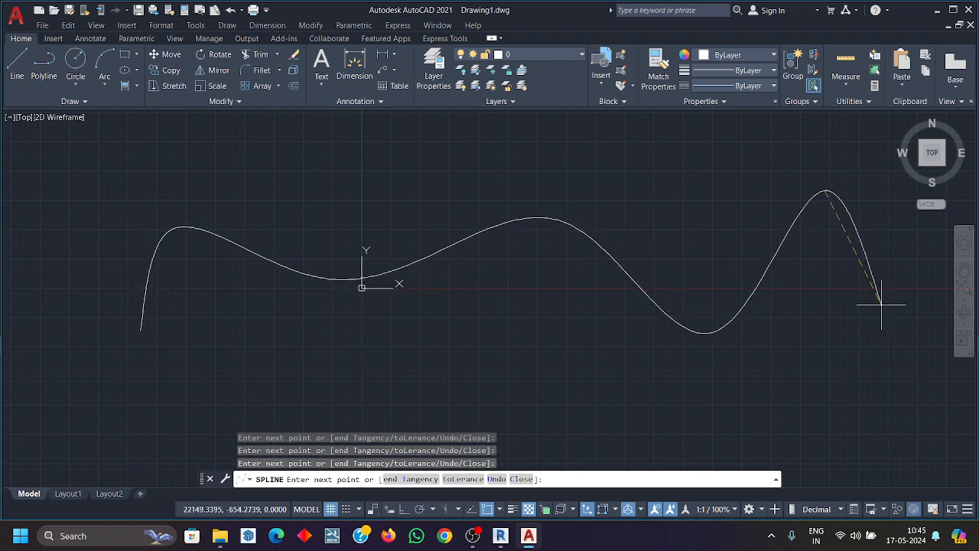
middle_drag(880, 306, 734, 258)
click(762, 342)
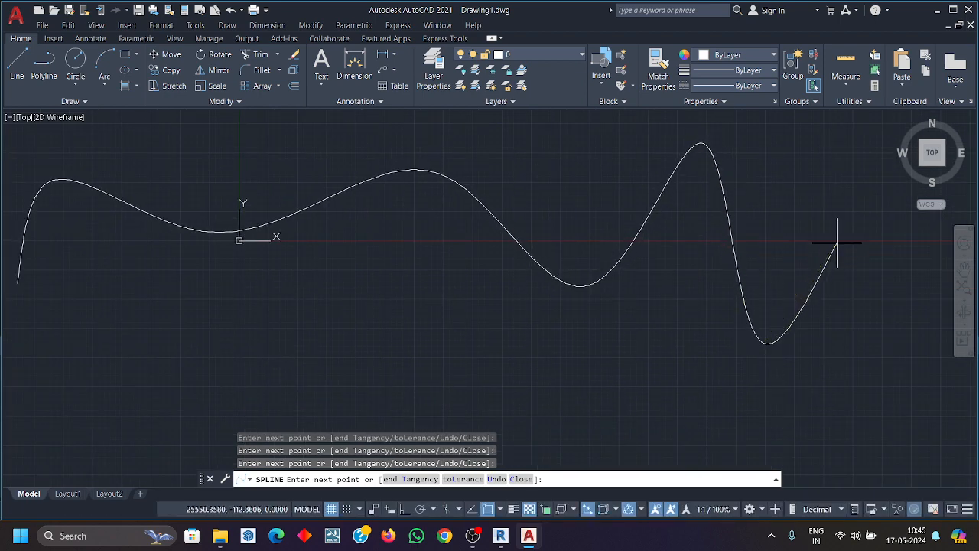
click(842, 244)
click(900, 363)
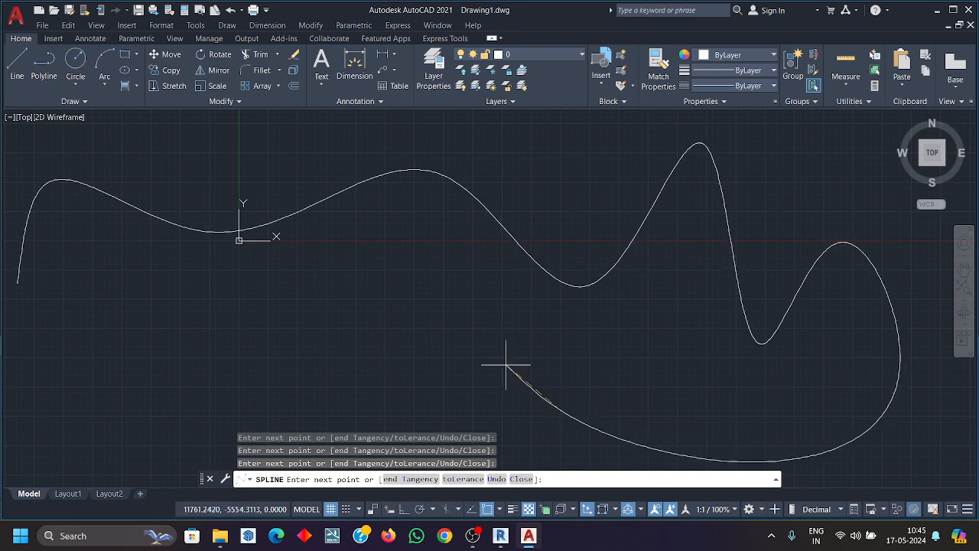
click(380, 352)
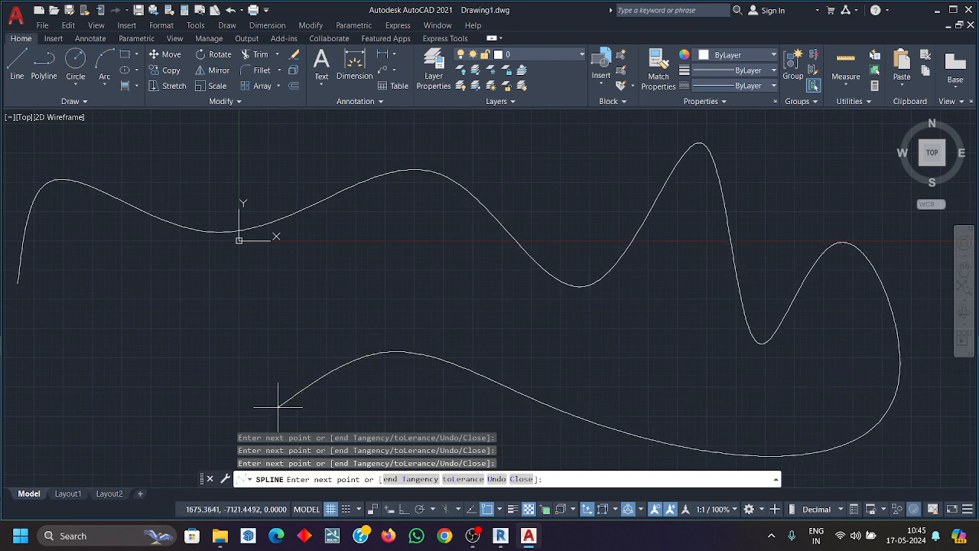
click(277, 406)
key(Return)
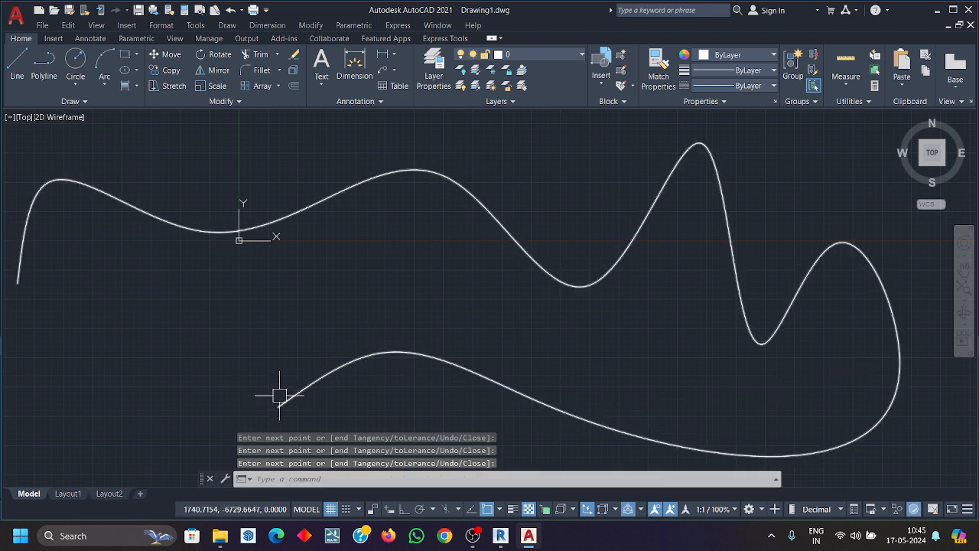
scroll(310, 372, down, 4)
click(338, 368)
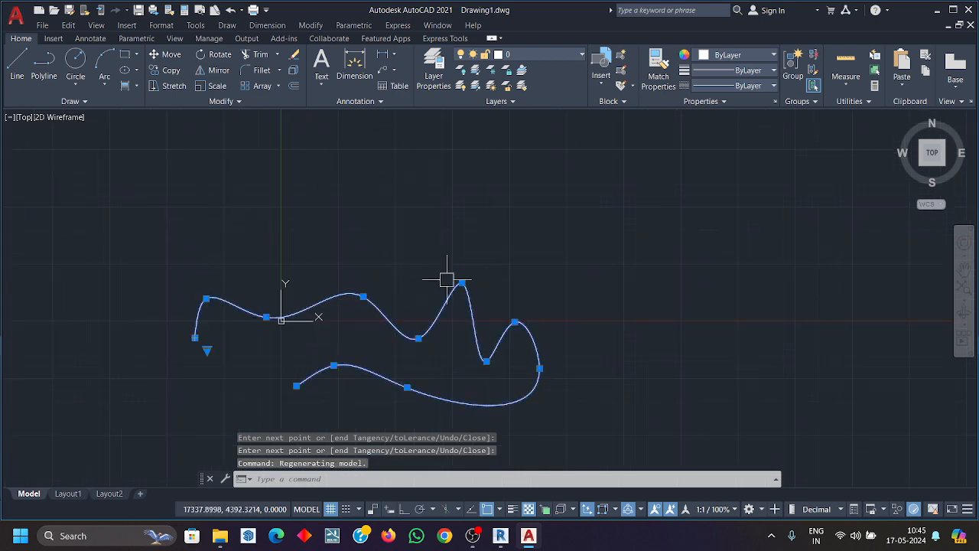
click(75, 102)
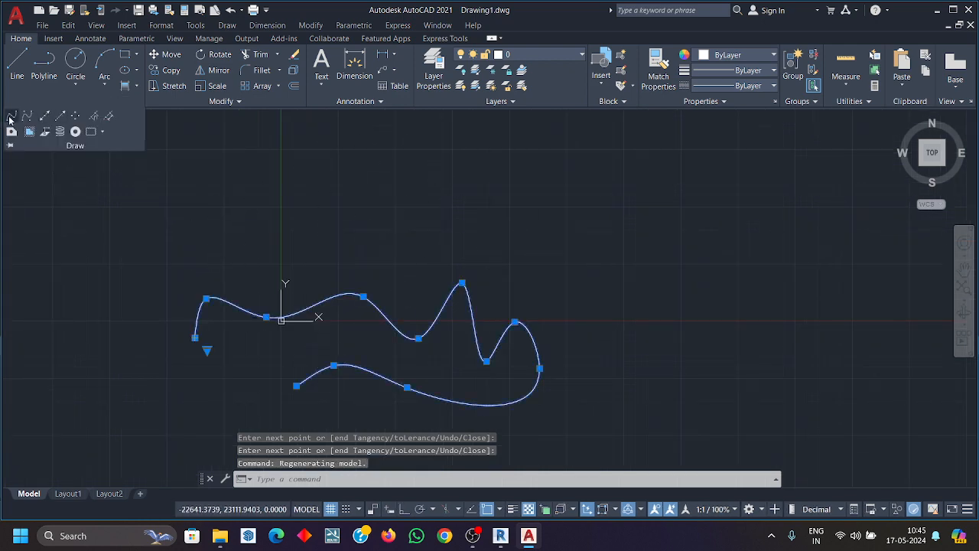
click(11, 116)
click(556, 236)
click(685, 167)
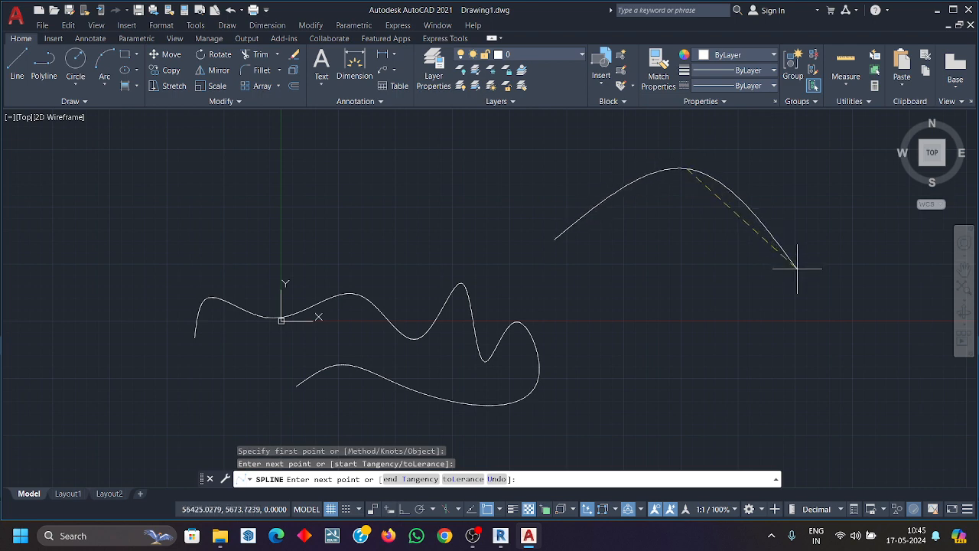
click(797, 269)
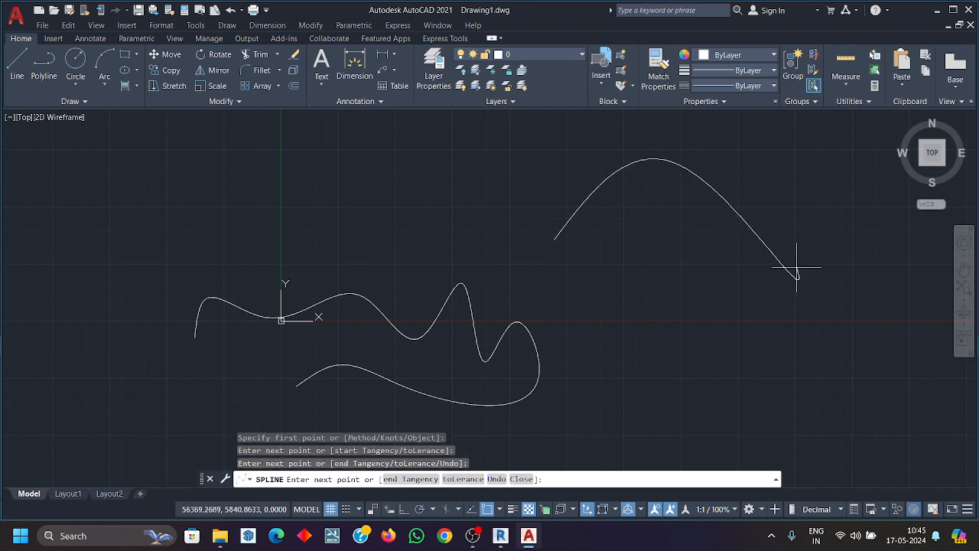
click(709, 350)
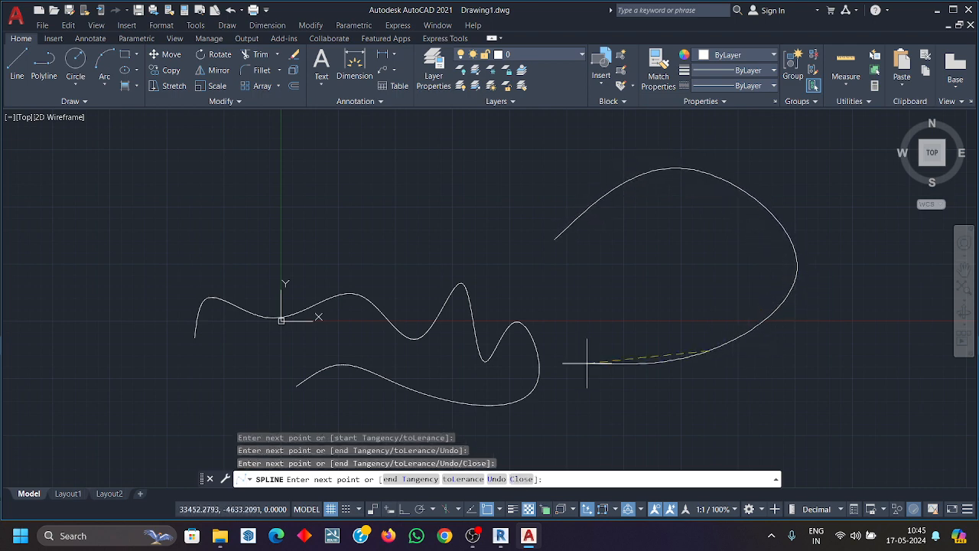
click(586, 392)
click(747, 409)
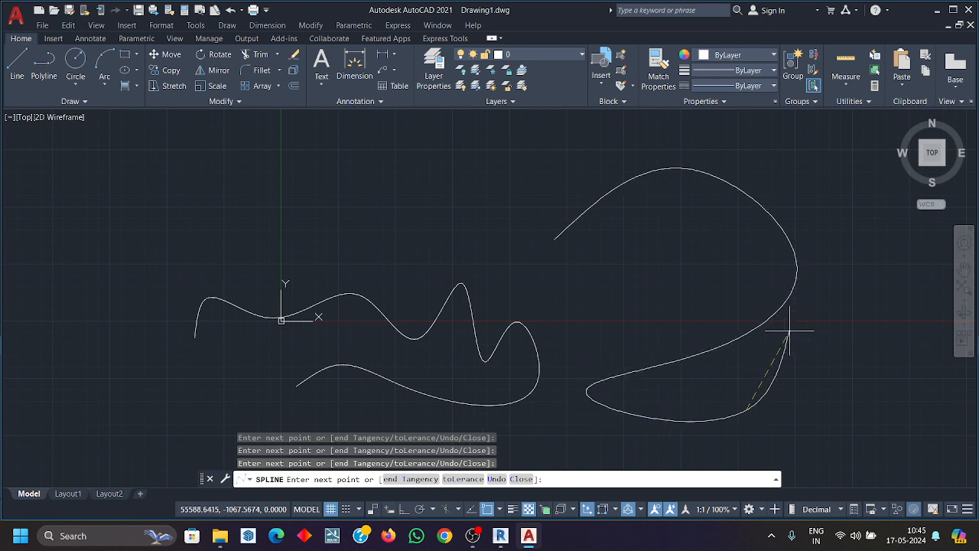
click(809, 333)
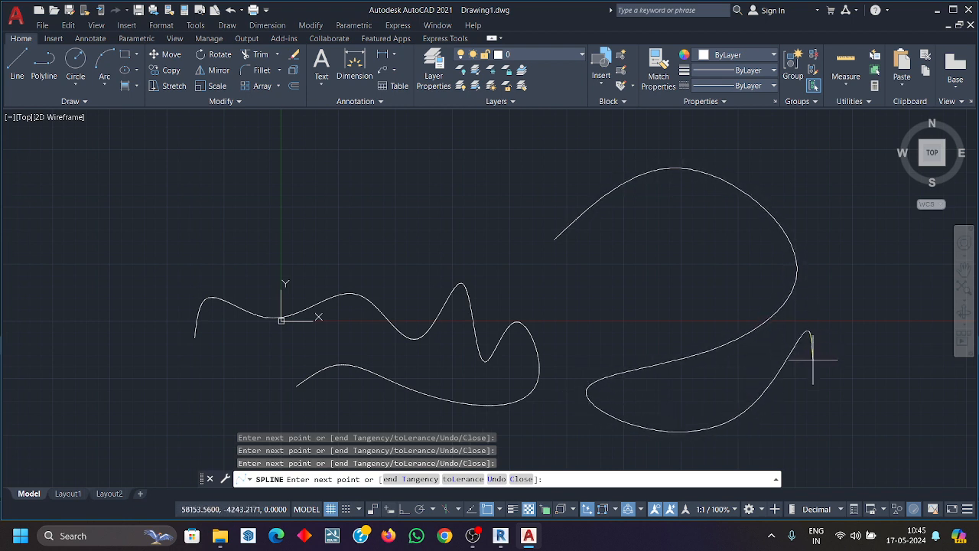
key(Escape)
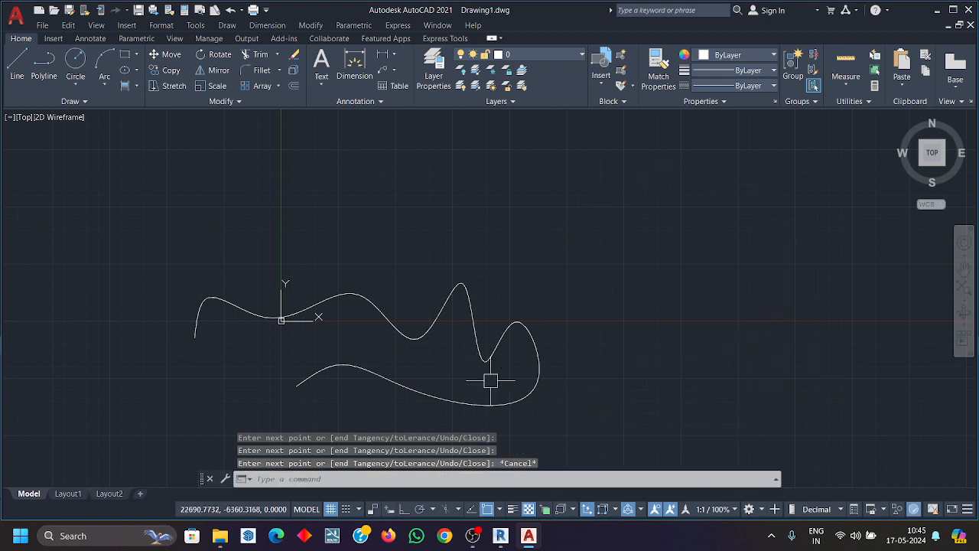
Stretch the fit point at the wavy spline's highest peak well upward to form a tall spike, and deselect the spline.
click(514, 401)
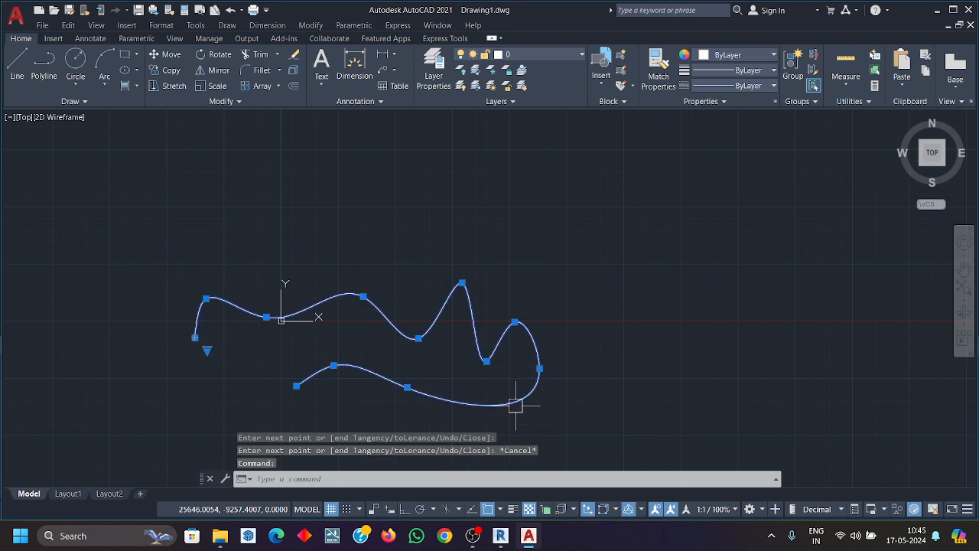
click(459, 283)
click(472, 202)
key(Escape)
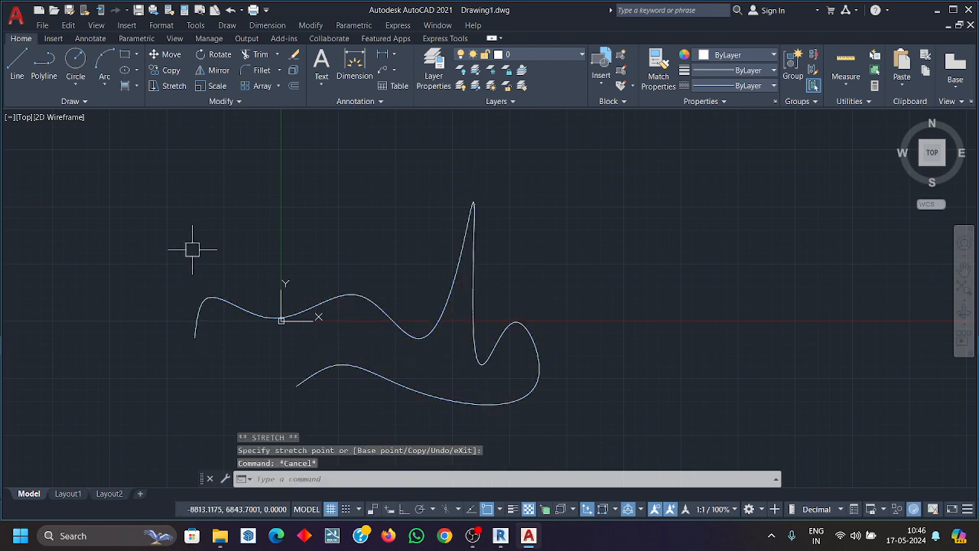
Draw an open control-vertex spline with seven vertices in a zigzag to the right of the fit-point spline.
click(72, 100)
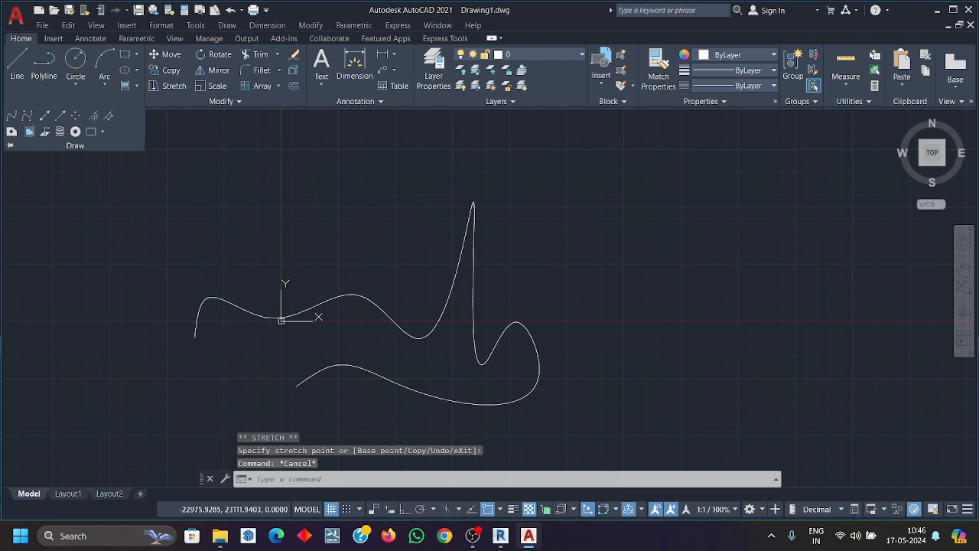
click(27, 115)
click(588, 364)
click(663, 278)
click(771, 343)
click(828, 246)
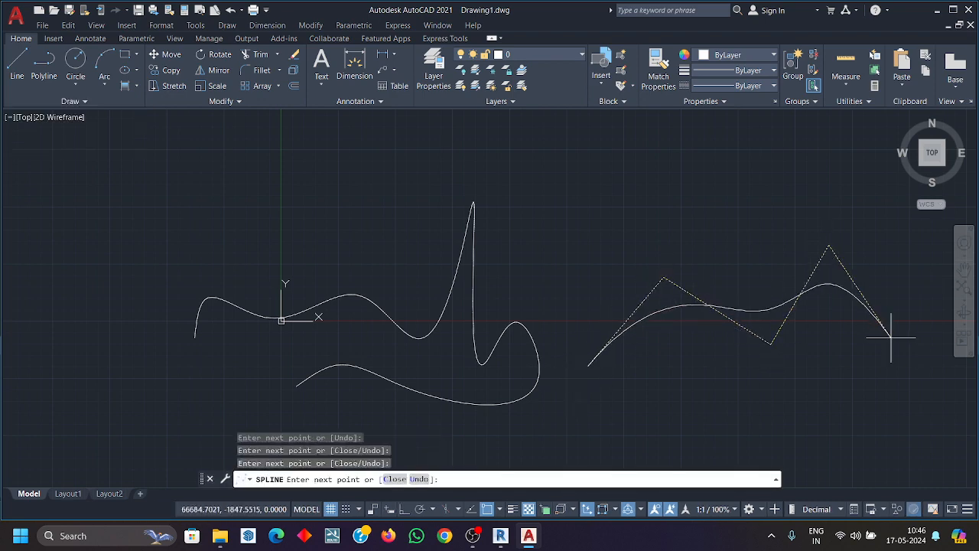
click(891, 336)
middle_drag(821, 333, 637, 310)
click(689, 388)
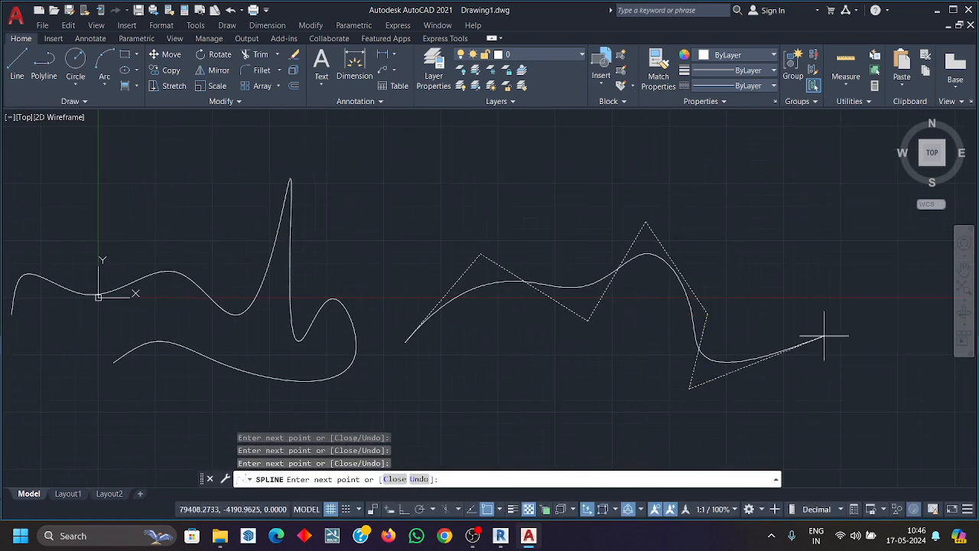
click(824, 334)
key(Return)
Move the control vertex above the CV spline's peak further upward to raise the hump.
click(666, 267)
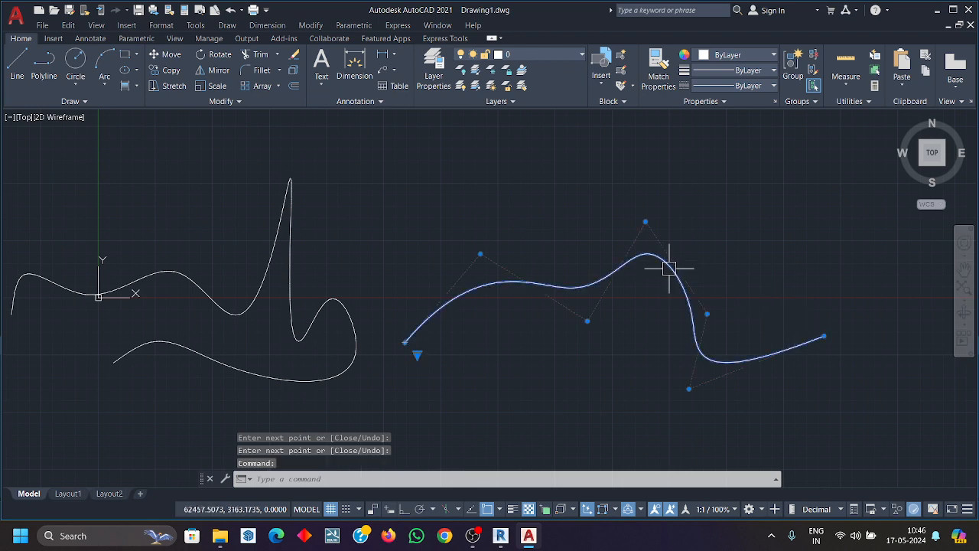
click(646, 222)
key(Escape)
click(652, 257)
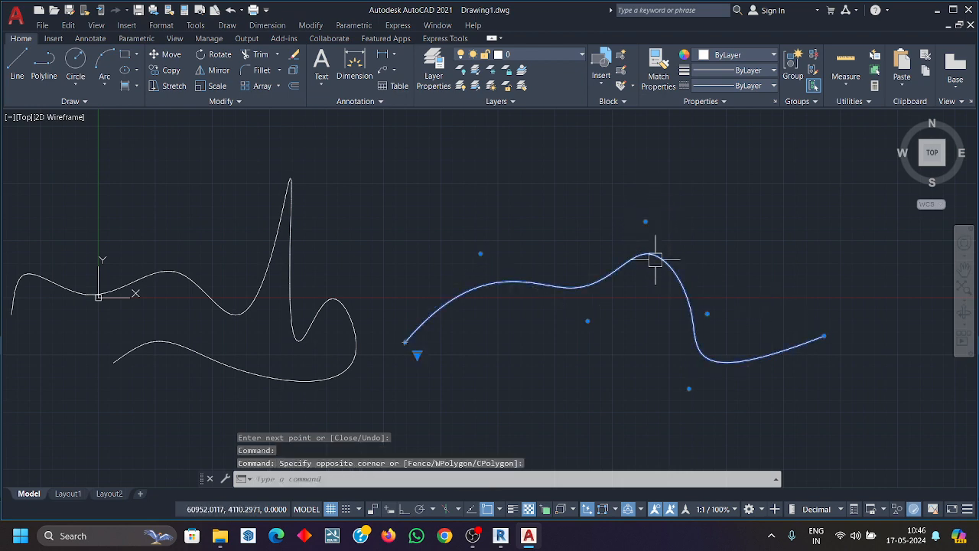
click(645, 221)
click(634, 164)
Stretch the fit point on the fit-point spline's last hump up and to the right, beside the tall spike.
click(328, 321)
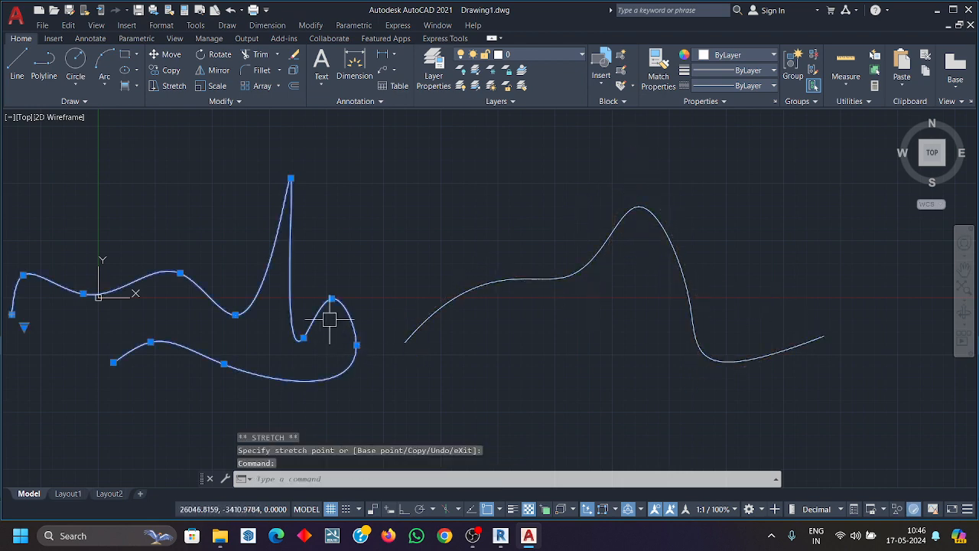
click(331, 298)
click(368, 217)
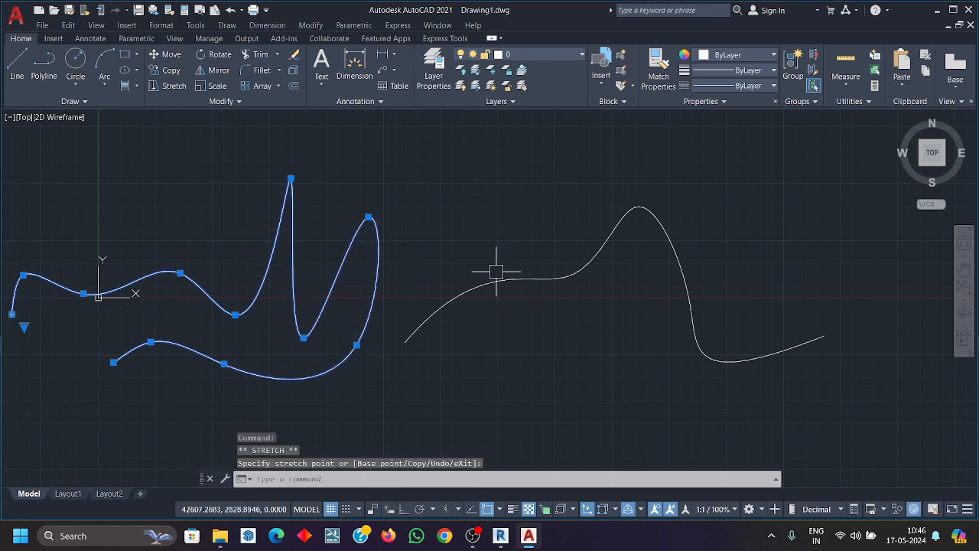
Select both splines together to compare their fit points and control vertices, and clear the selection.
scroll(512, 385, down, 2)
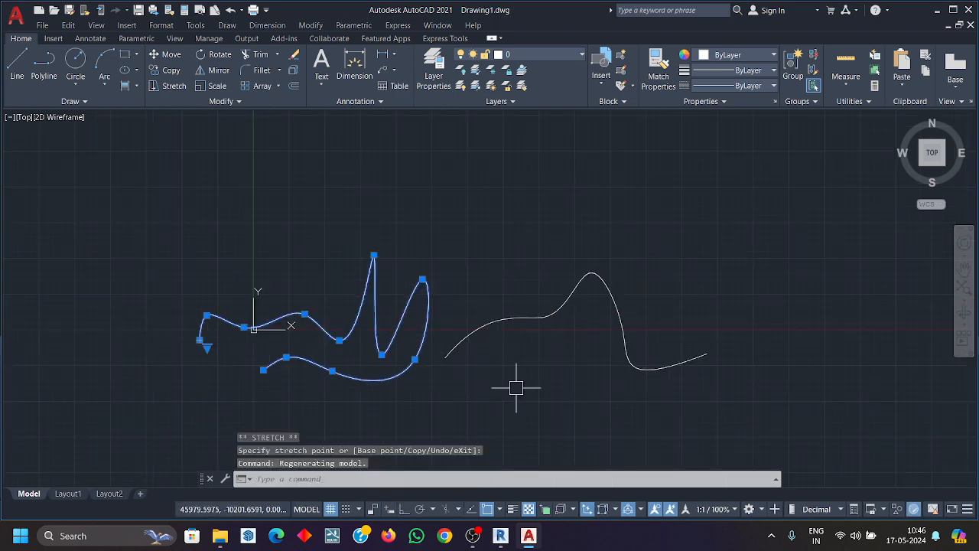
click(573, 389)
click(249, 260)
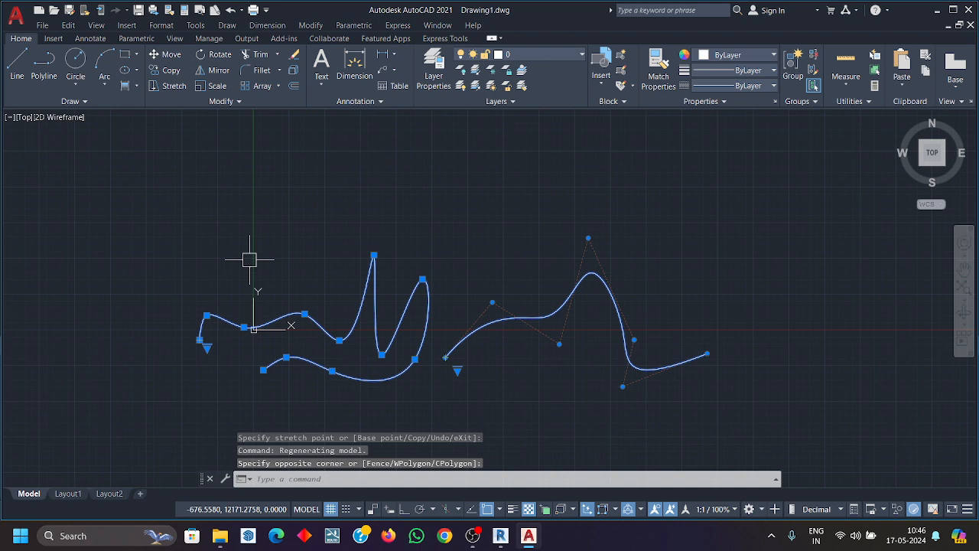
key(Escape)
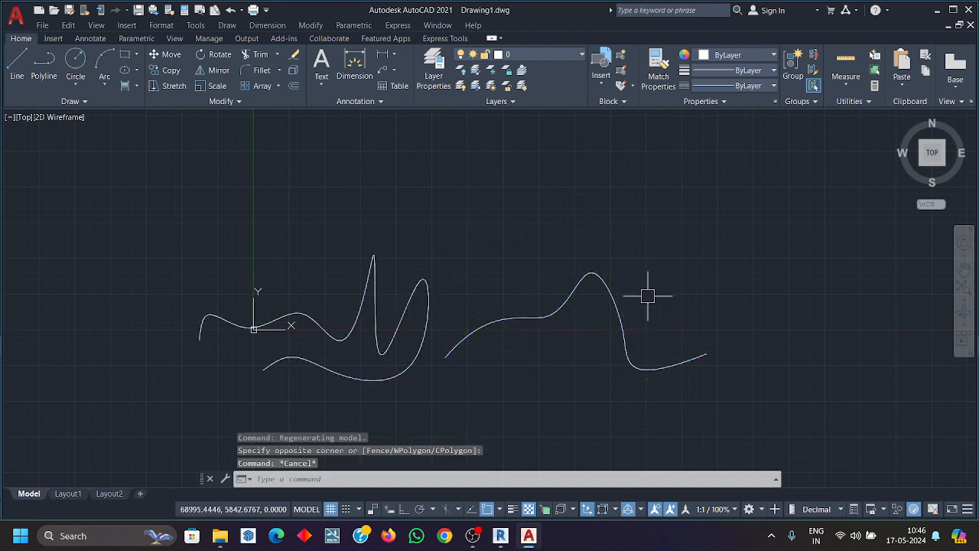
Draw a circle with a radius of about 10964 to the right of the CV spline.
click(726, 101)
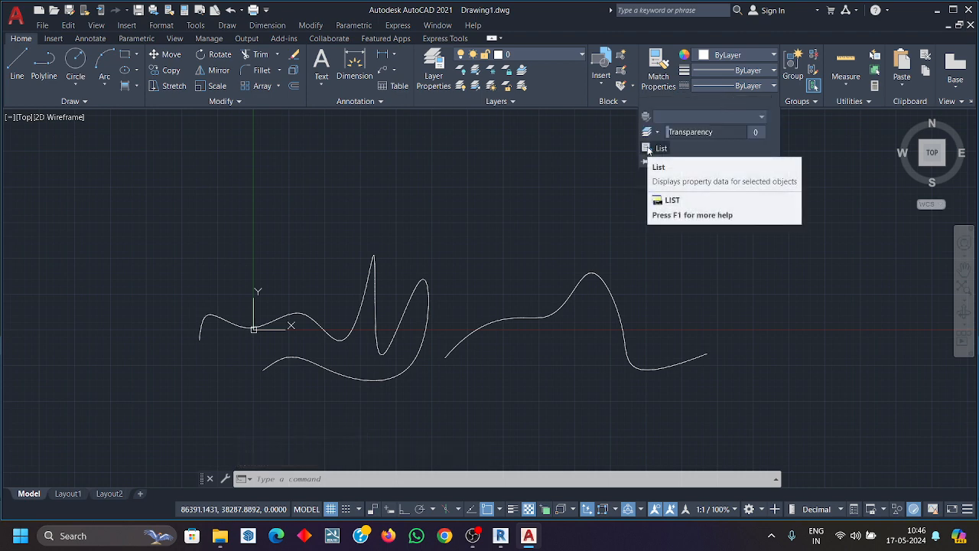
click(708, 280)
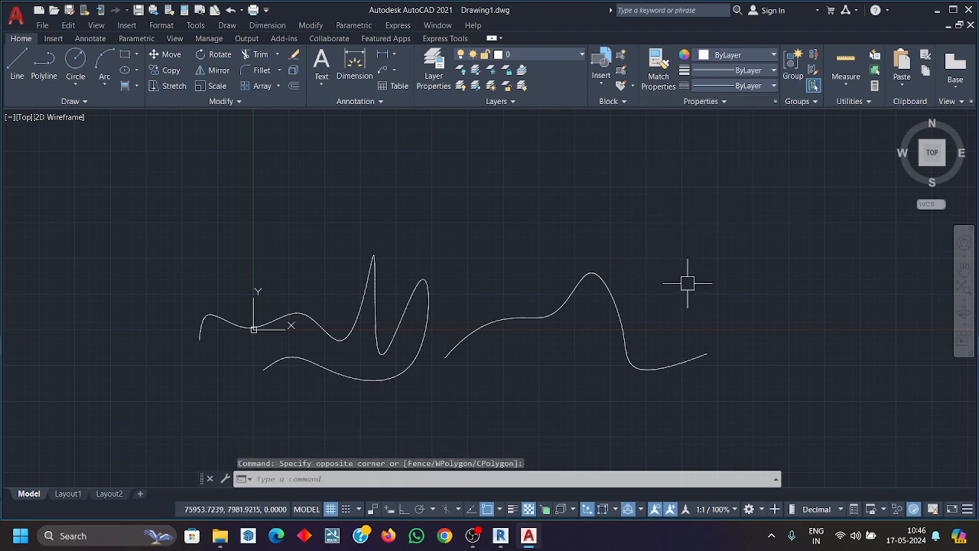
text(c)
key(Return)
click(807, 323)
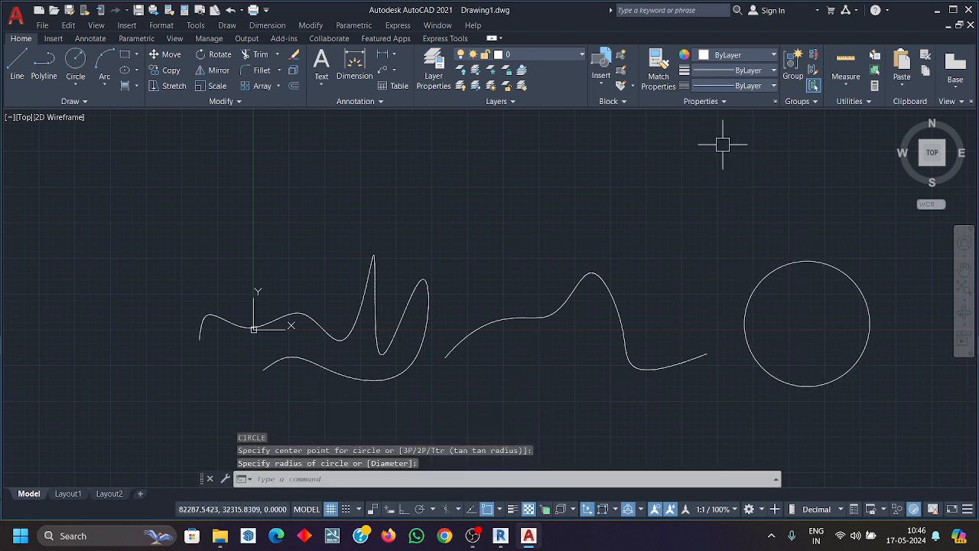
List the property data of the circle.
click(701, 101)
click(660, 148)
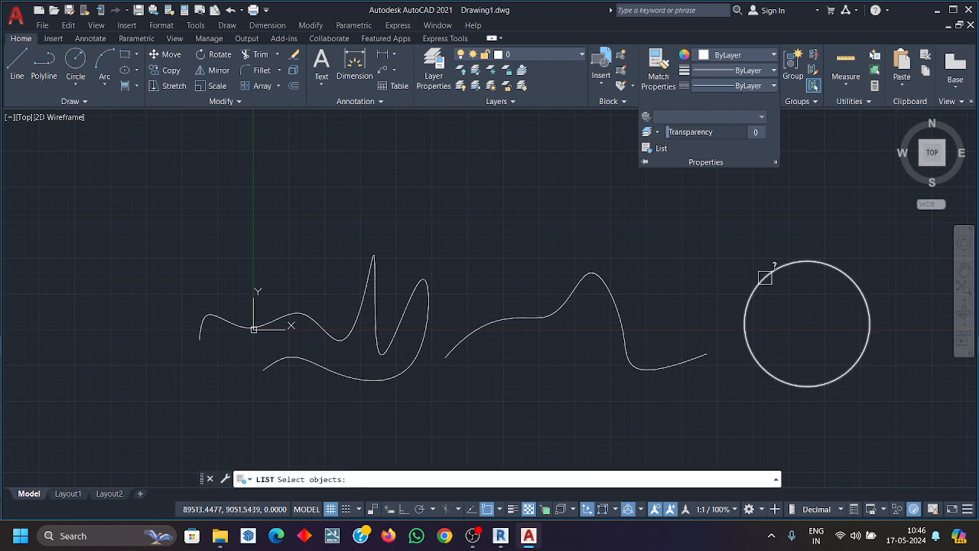
click(765, 276)
key(Return)
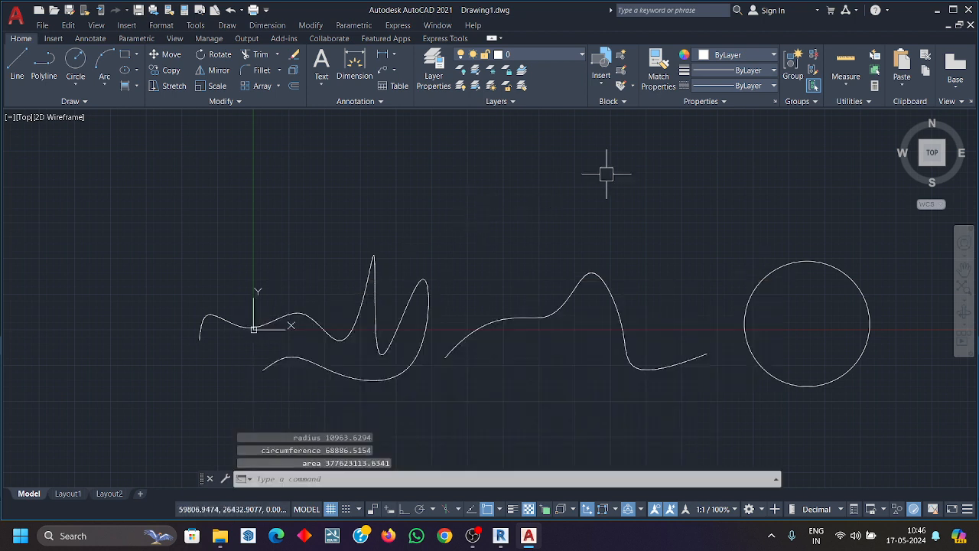
List the property data of the CV spline, including its length and control points.
click(692, 101)
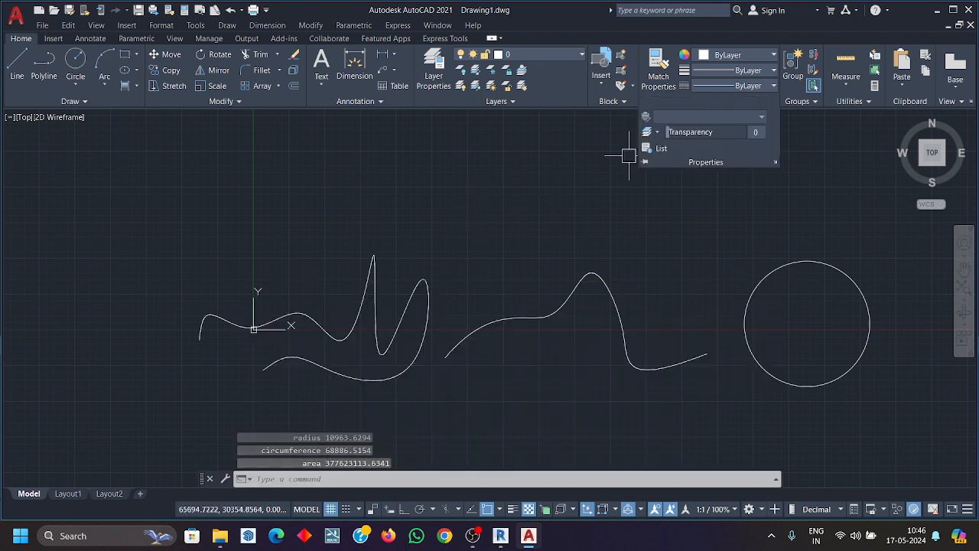
click(653, 150)
click(589, 274)
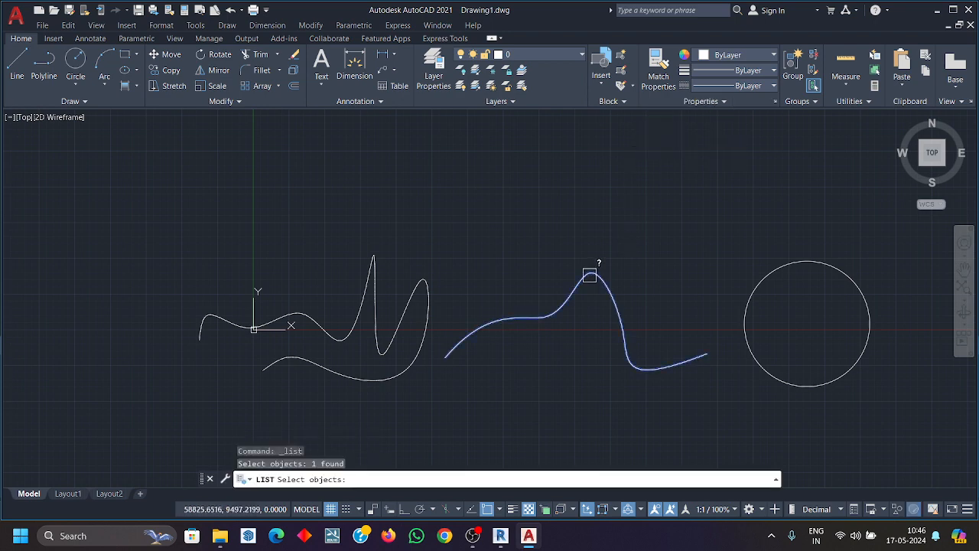
key(Return)
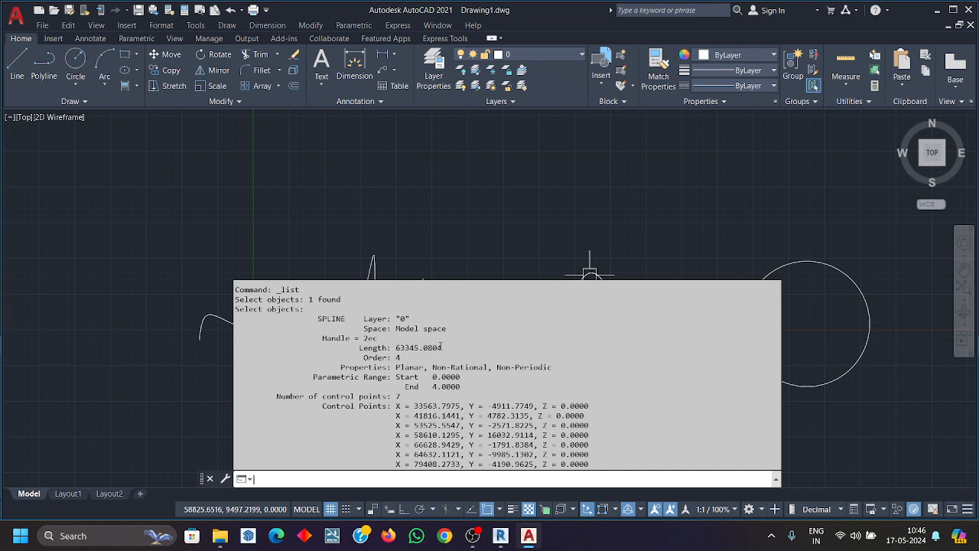
click(514, 212)
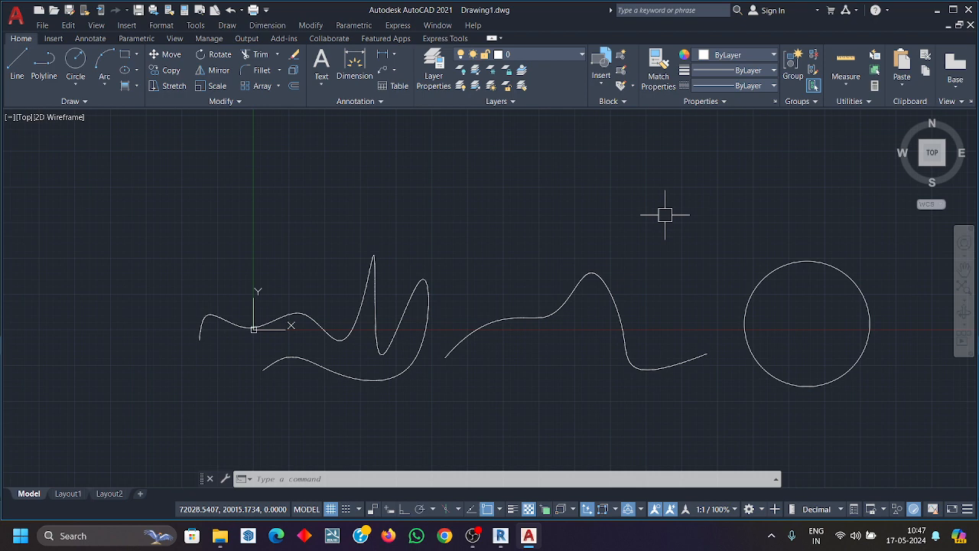
click(393, 54)
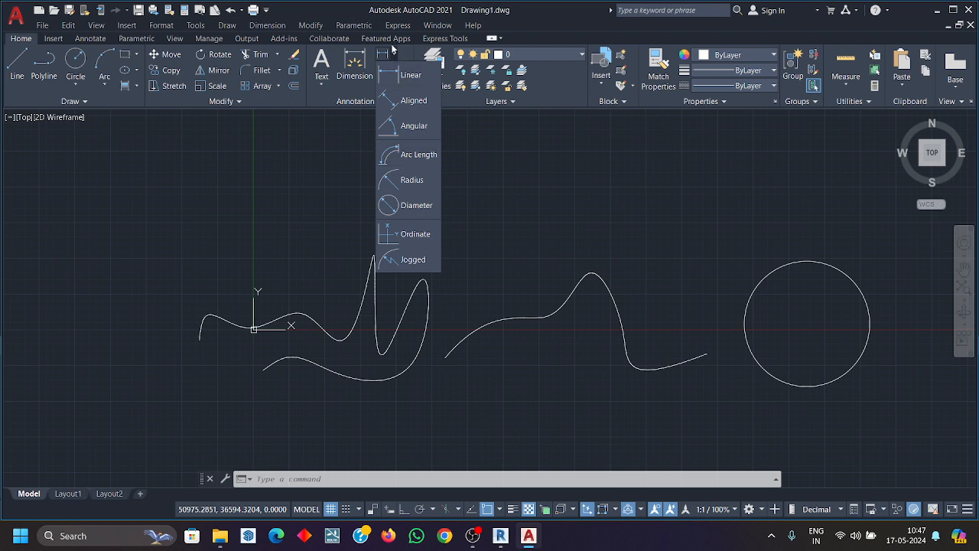
click(396, 54)
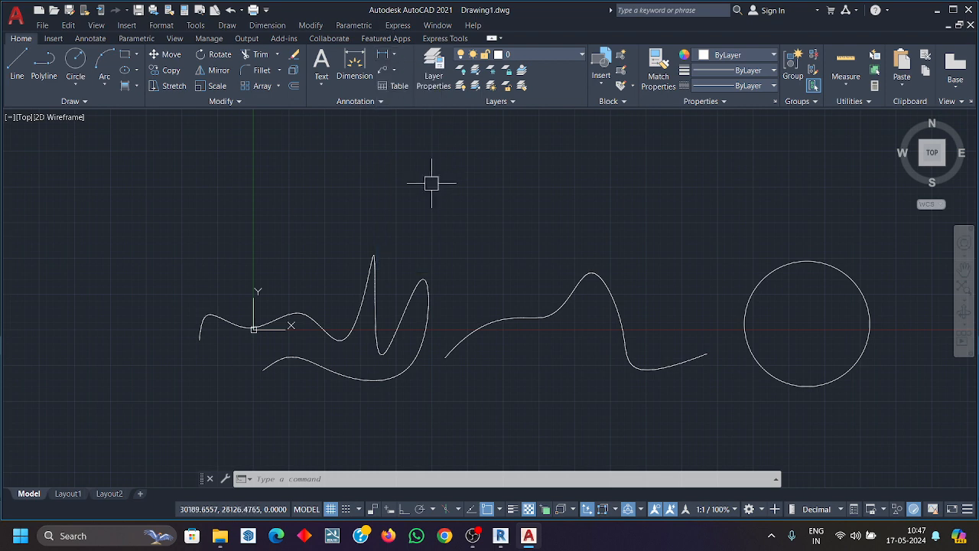
Erase both splines and the circle to empty the drawing.
scroll(601, 340, down, 4)
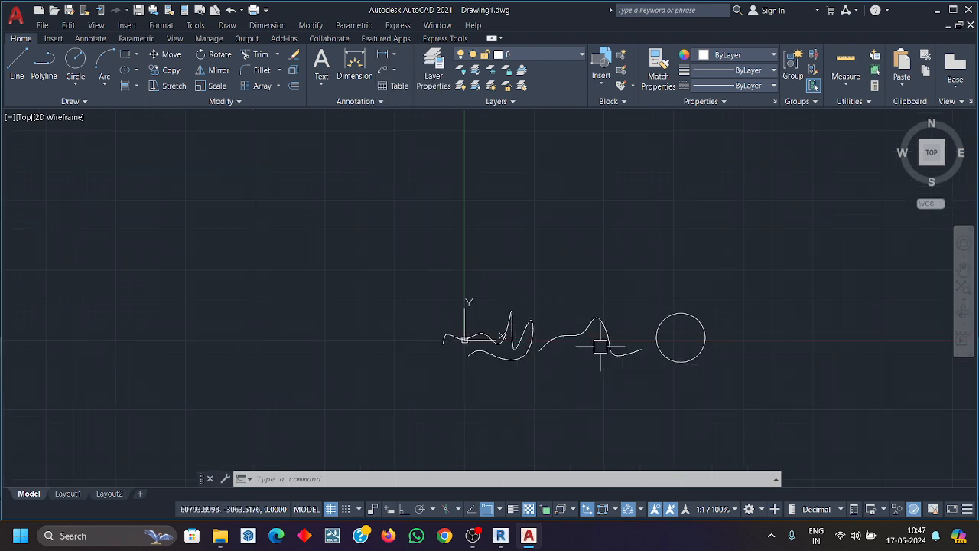
click(728, 390)
click(381, 317)
key(Delete)
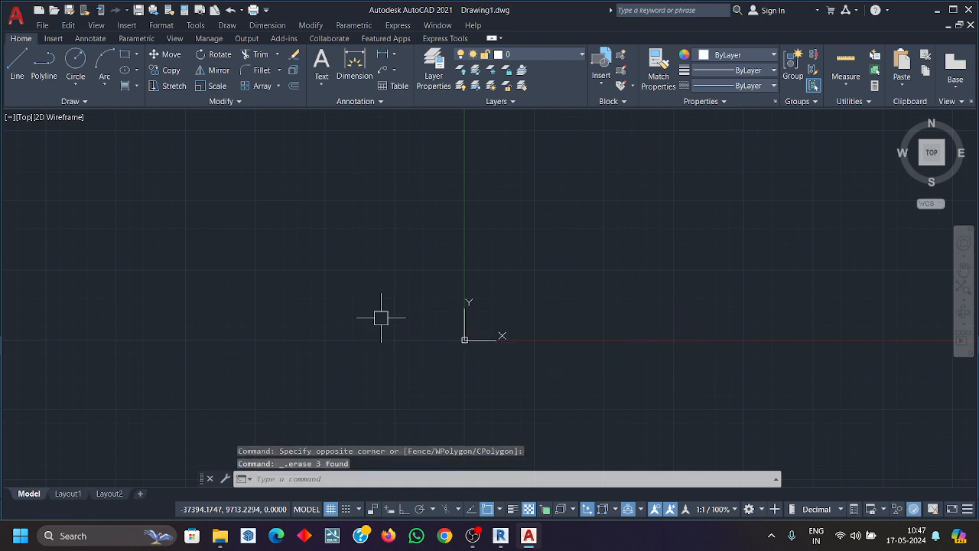
Place nine scattered points across the drawing area with the Multiple Points tool.
click(59, 104)
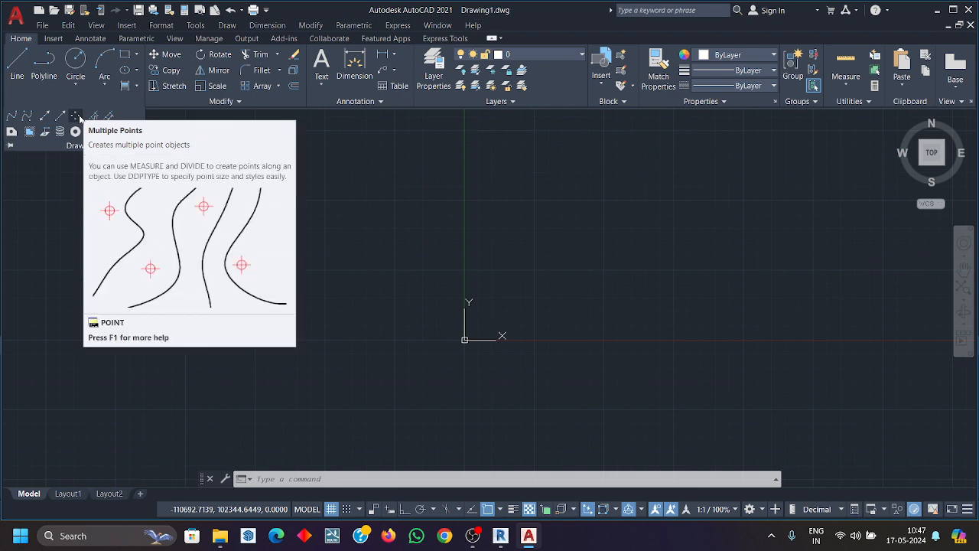
click(76, 123)
click(194, 225)
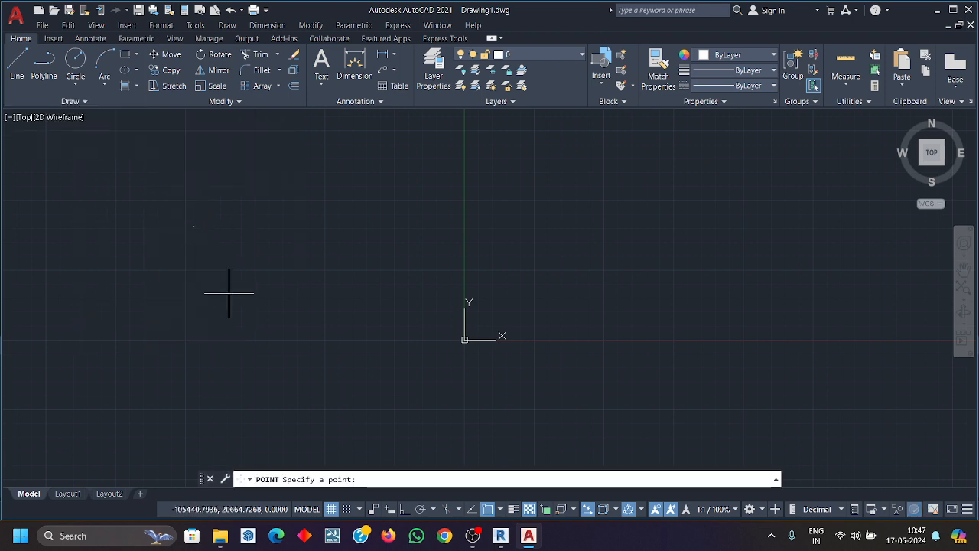
click(230, 293)
click(360, 225)
click(567, 231)
click(592, 304)
click(710, 313)
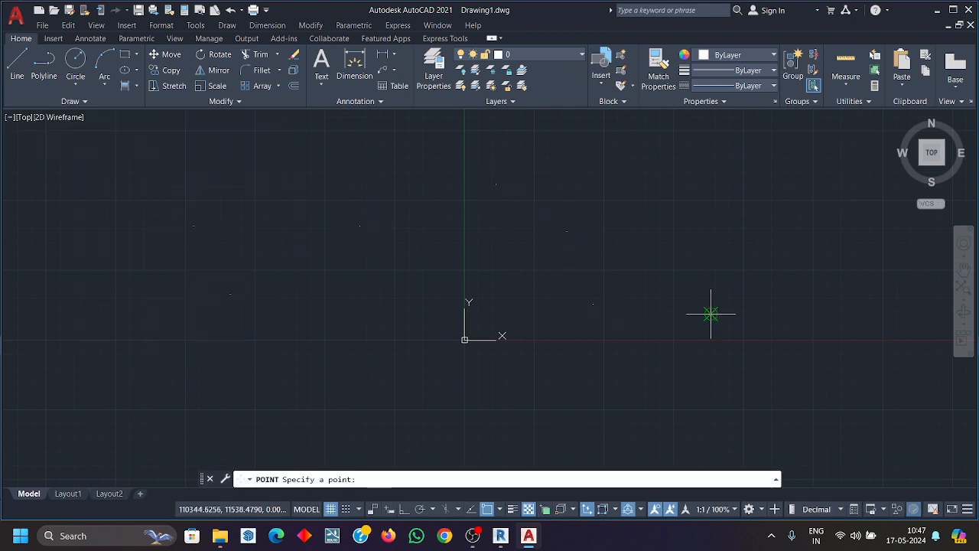
click(732, 252)
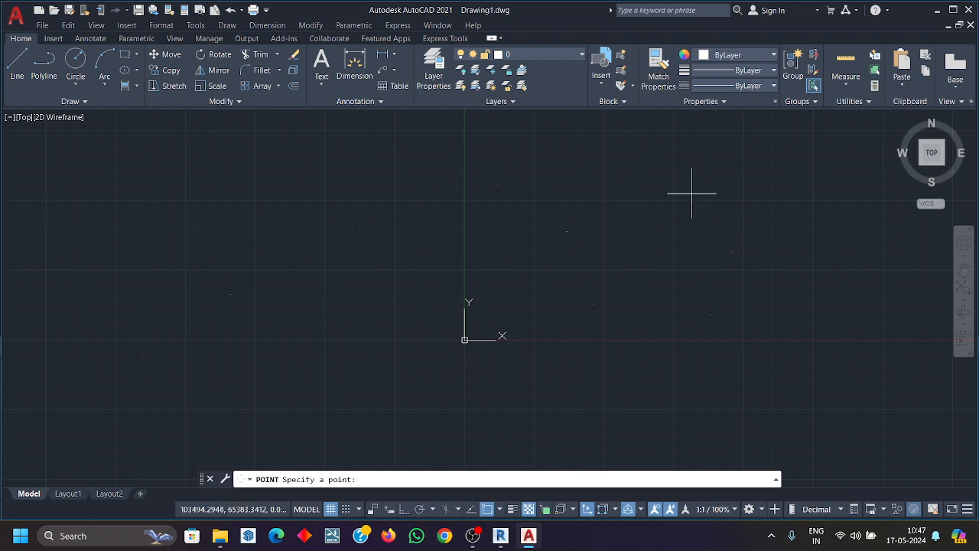
key(Escape)
Examine how the scattered points display at different zoom levels.
middle_drag(209, 312, 295, 349)
scroll(296, 348, down, 4)
scroll(486, 366, down, 2)
scroll(507, 359, down, 1)
scroll(507, 358, up, 4)
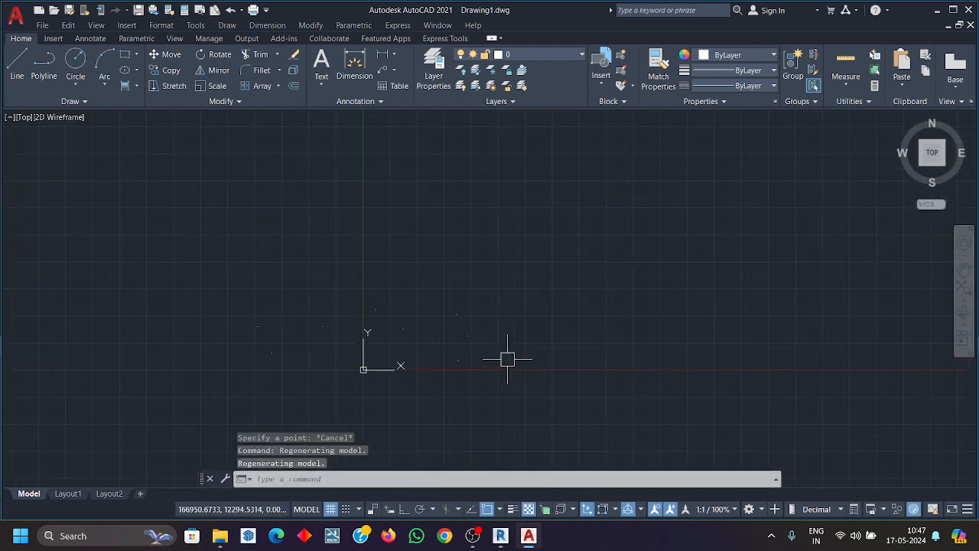
scroll(446, 380, up, 4)
scroll(493, 354, down, 10)
scroll(492, 355, up, 5)
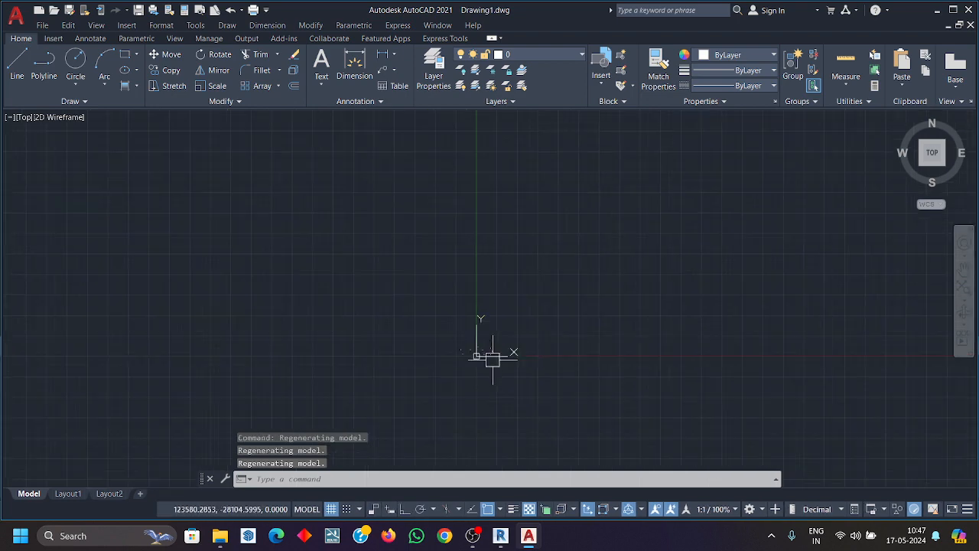
scroll(463, 356, up, 2)
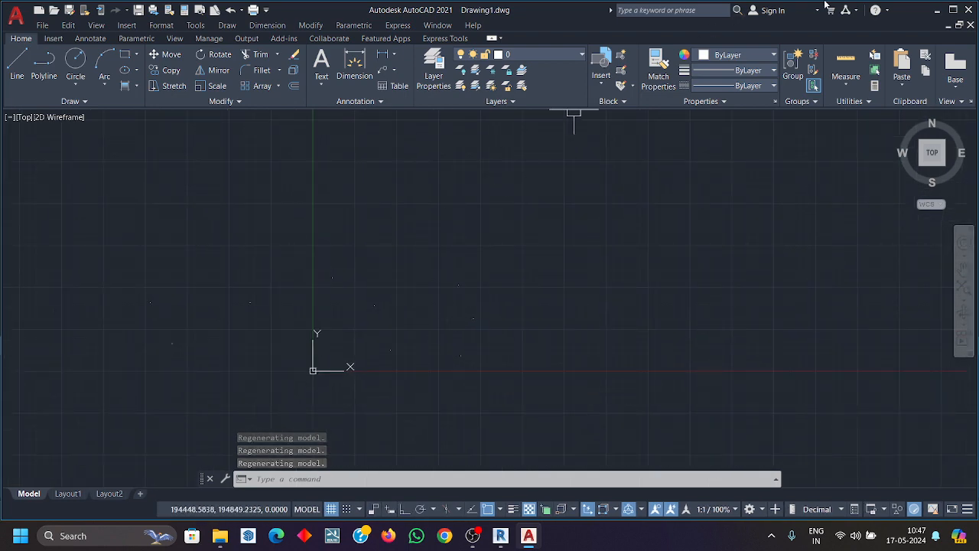
Run PTYPE and set the point display style to the plain plus-shaped cross.
click(868, 101)
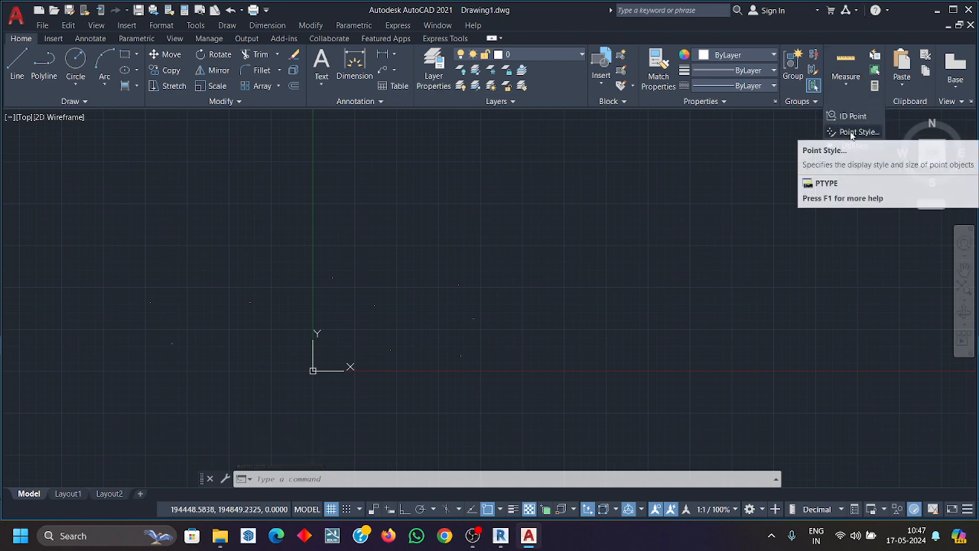
key(Escape)
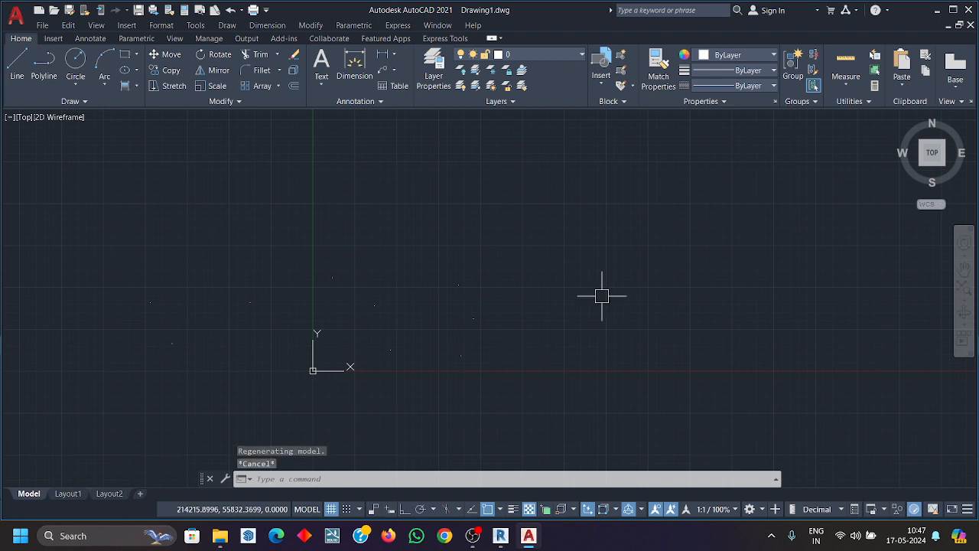
text(ptype)
key(Return)
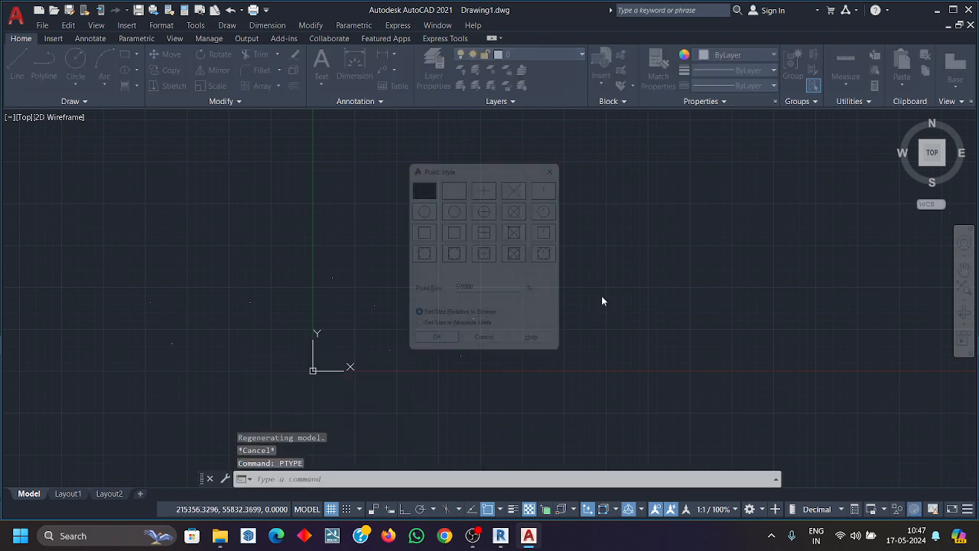
click(489, 183)
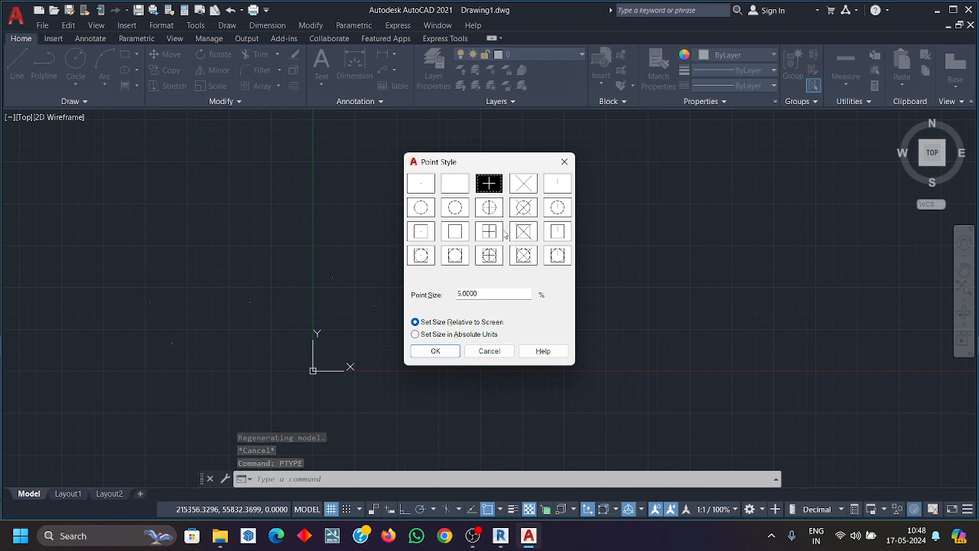
click(452, 231)
click(419, 232)
click(491, 187)
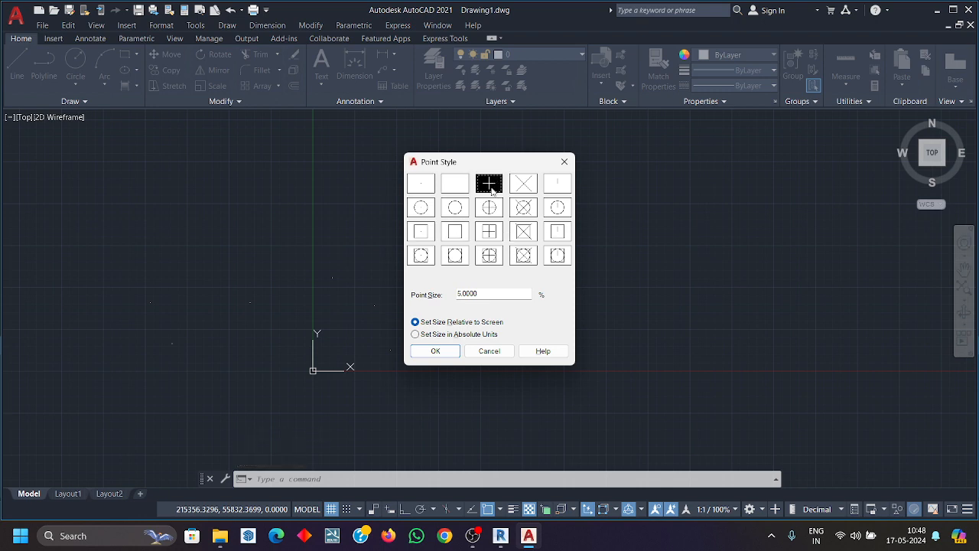
click(435, 351)
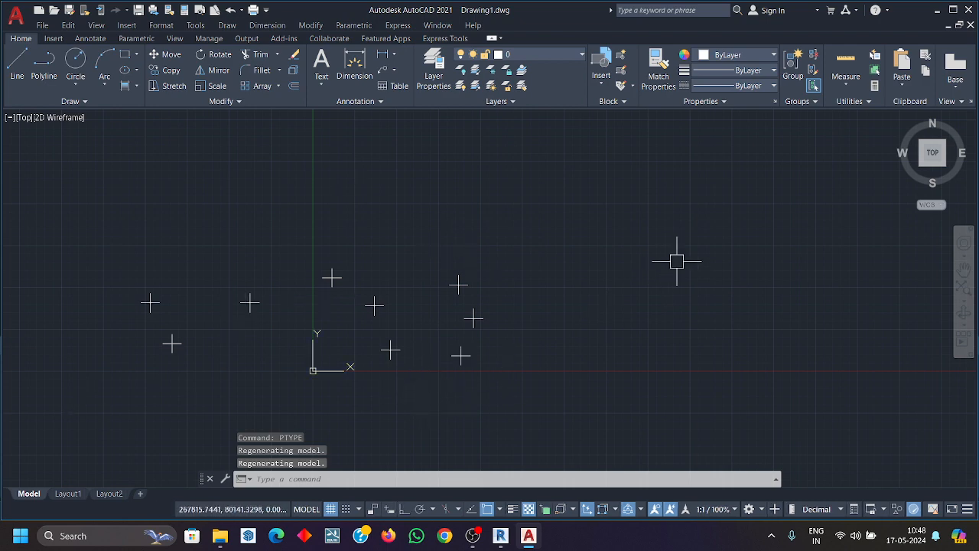
Review the available symbols in the Point Style settings, leaving them without applying a change.
click(850, 102)
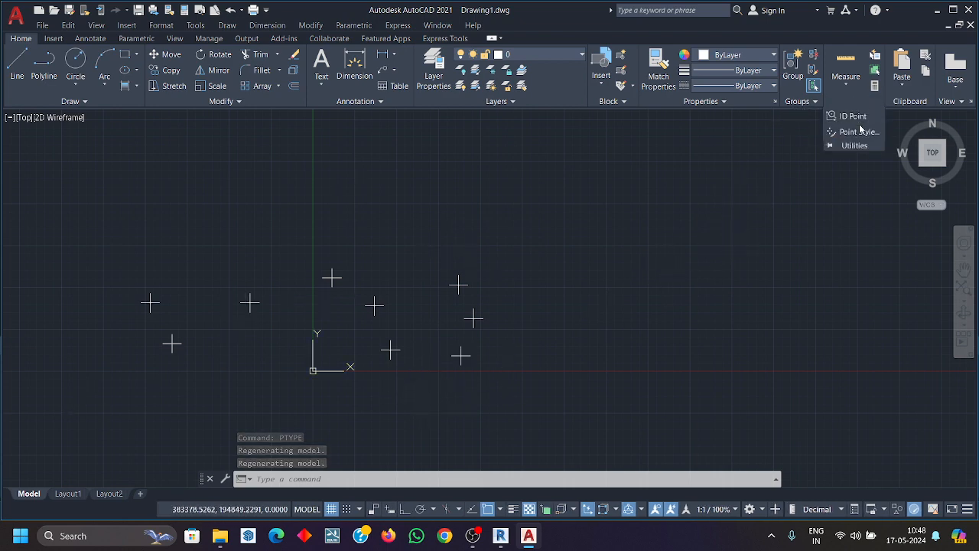
click(853, 132)
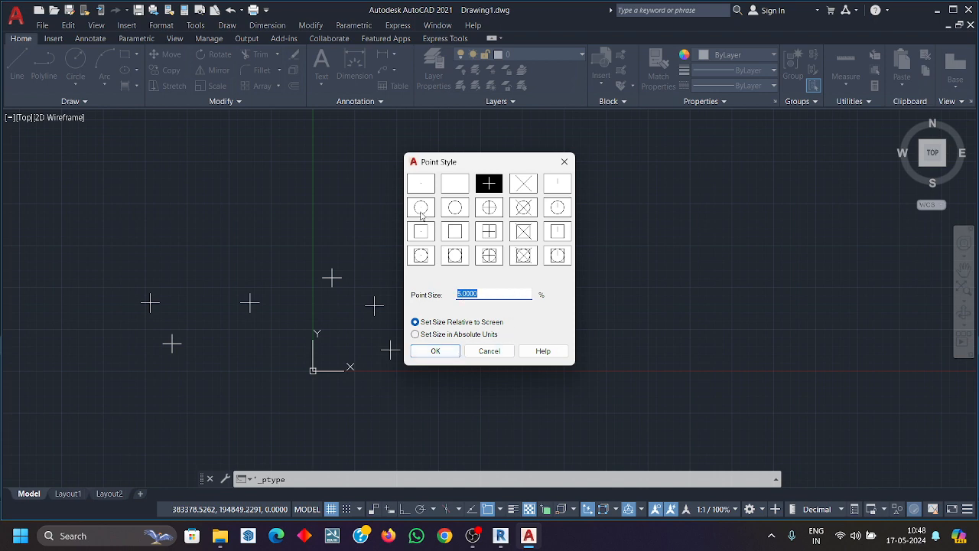
click(485, 350)
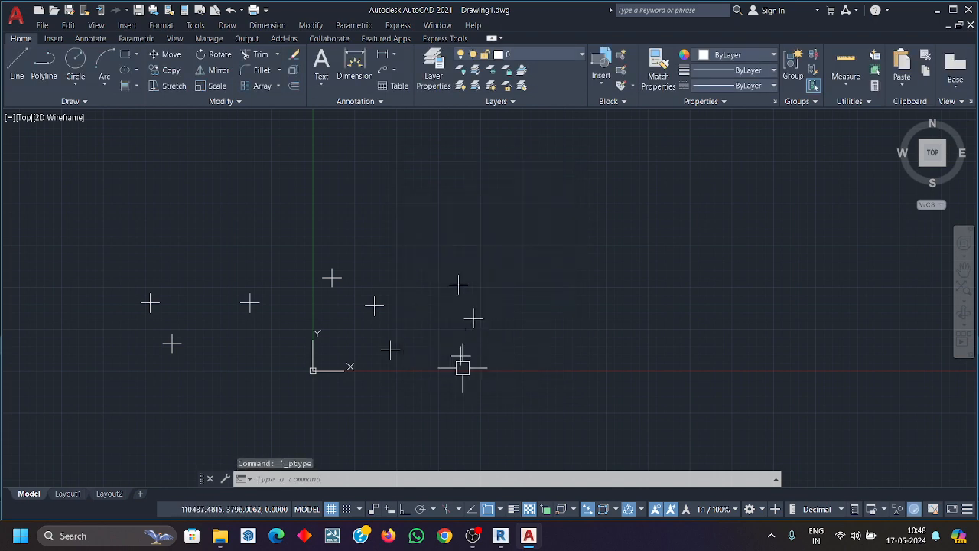
Erase all the points to empty the drawing.
drag(524, 395, 82, 263)
key(Delete)
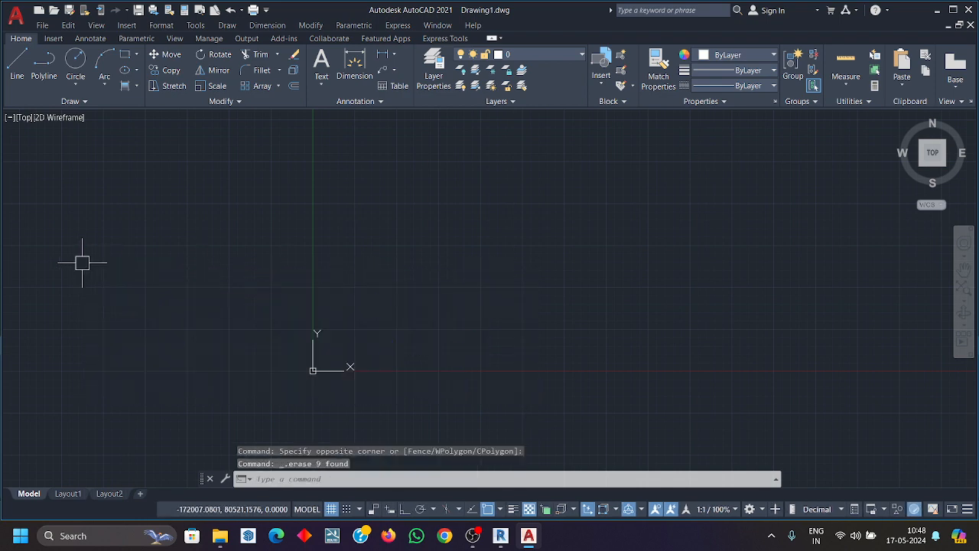
click(79, 102)
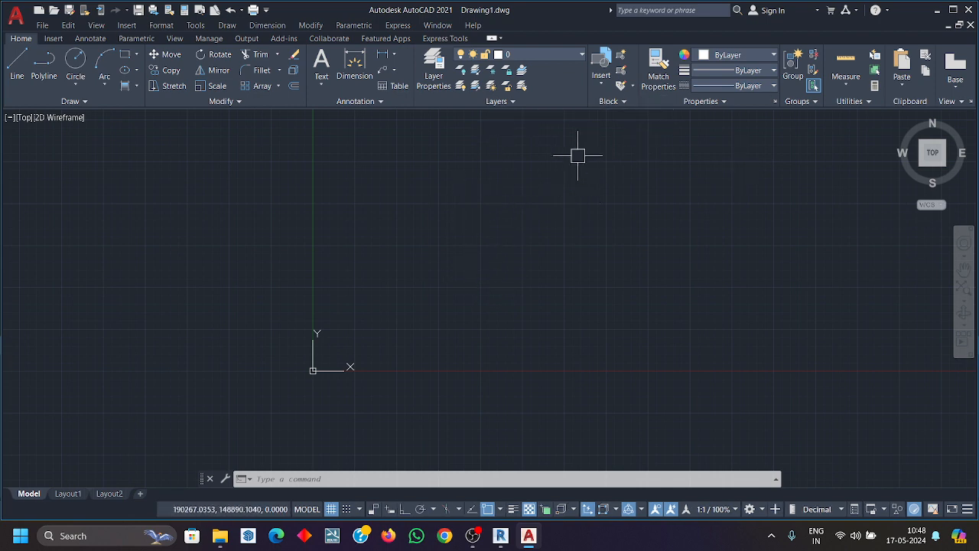
click(76, 101)
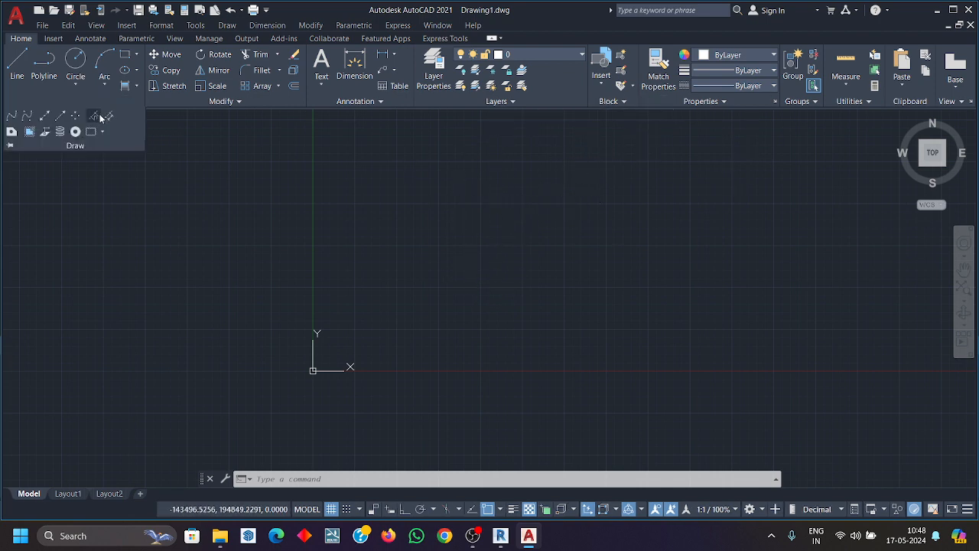
click(192, 281)
click(116, 274)
Turn on Ortho mode and draw a horizontal line 100 units long above the X axis.
click(17, 65)
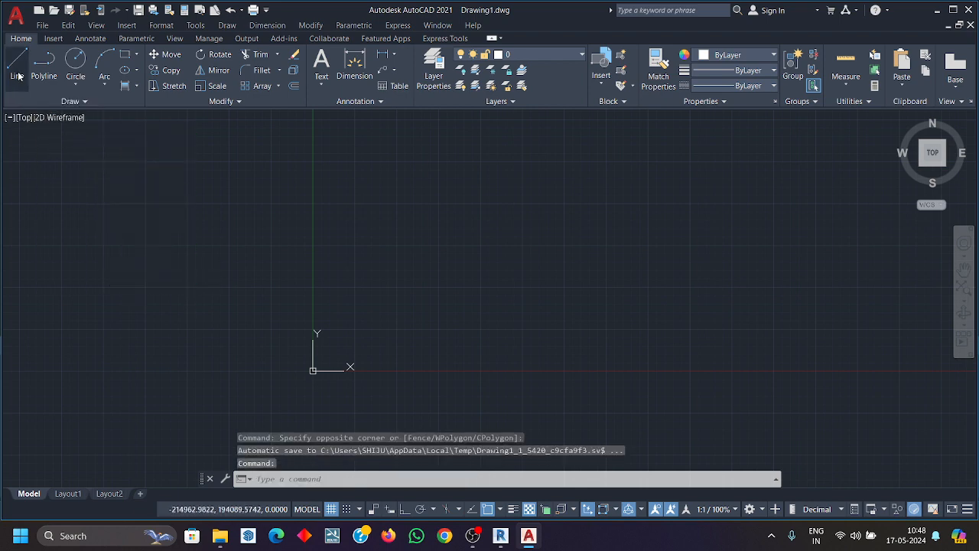
click(264, 289)
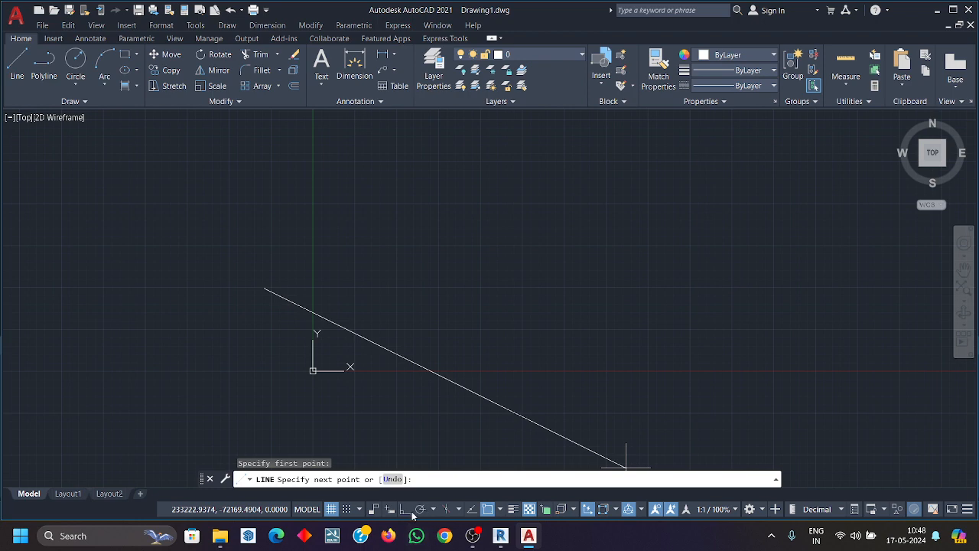
key(F8)
text(10)
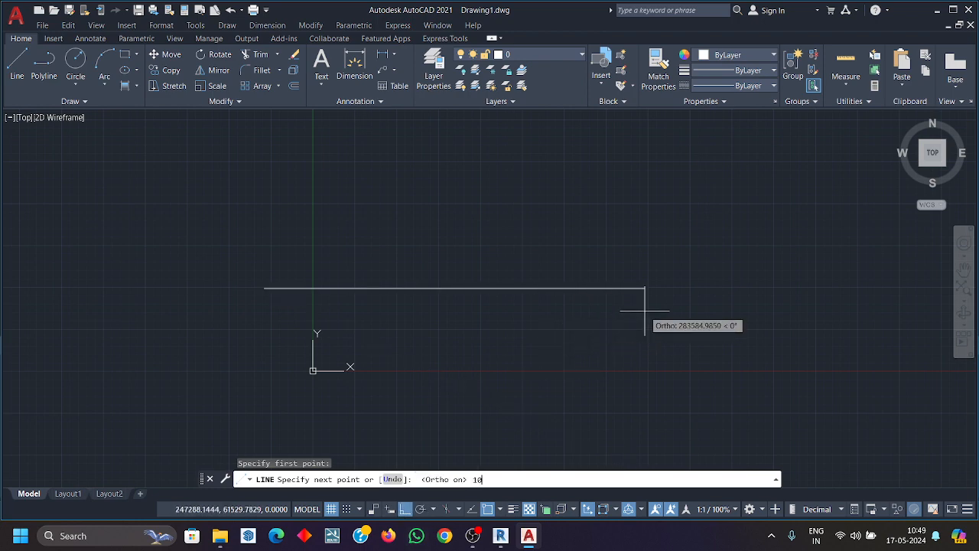
text(0)
key(Return)
key(Escape)
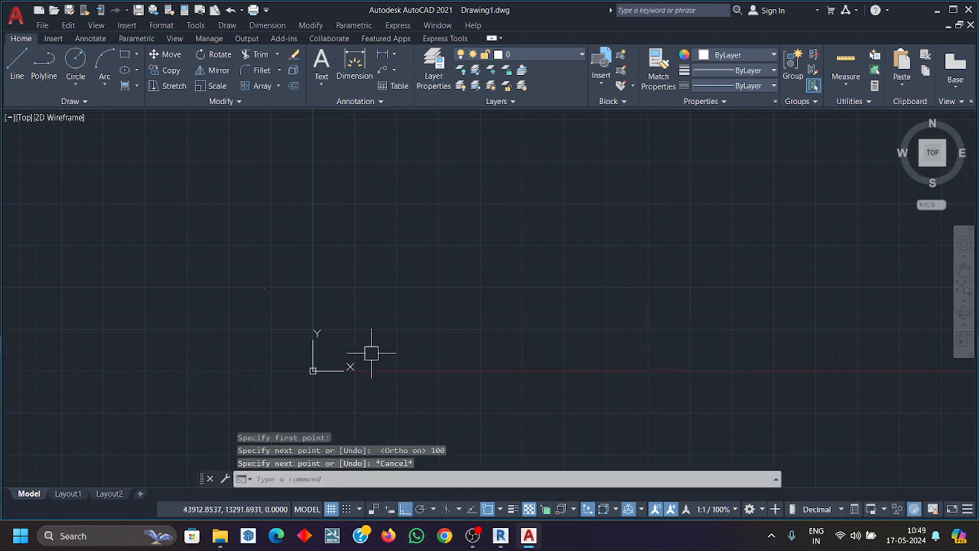
Divide the horizontal line into 10 equal segments with the DIVIDE command.
text(z)
key(Return)
text(e)
key(Return)
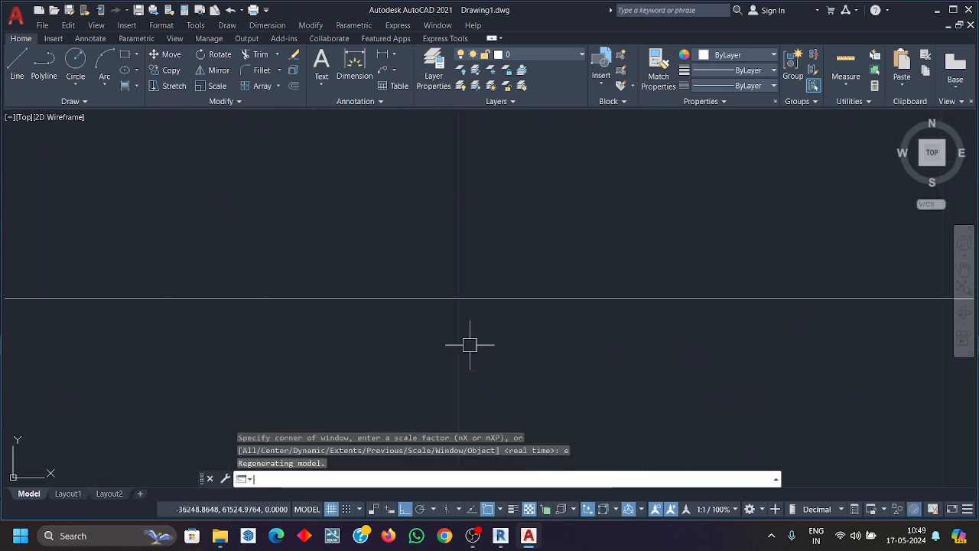
scroll(474, 330, down, 5)
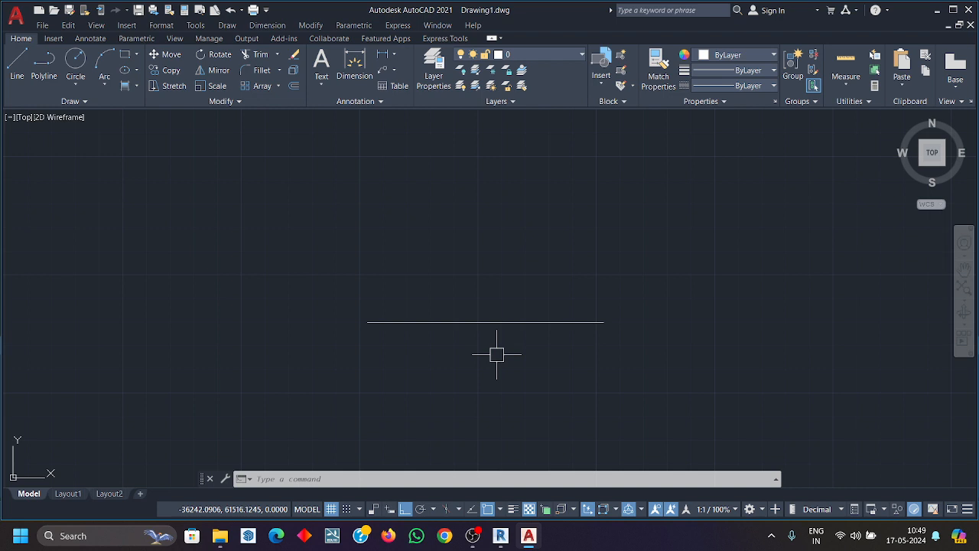
click(84, 101)
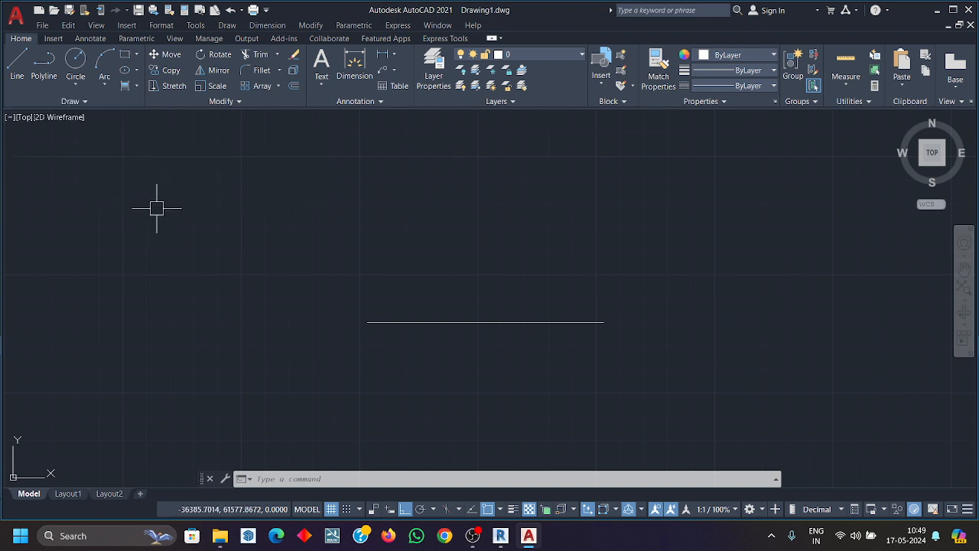
text(div)
key(Return)
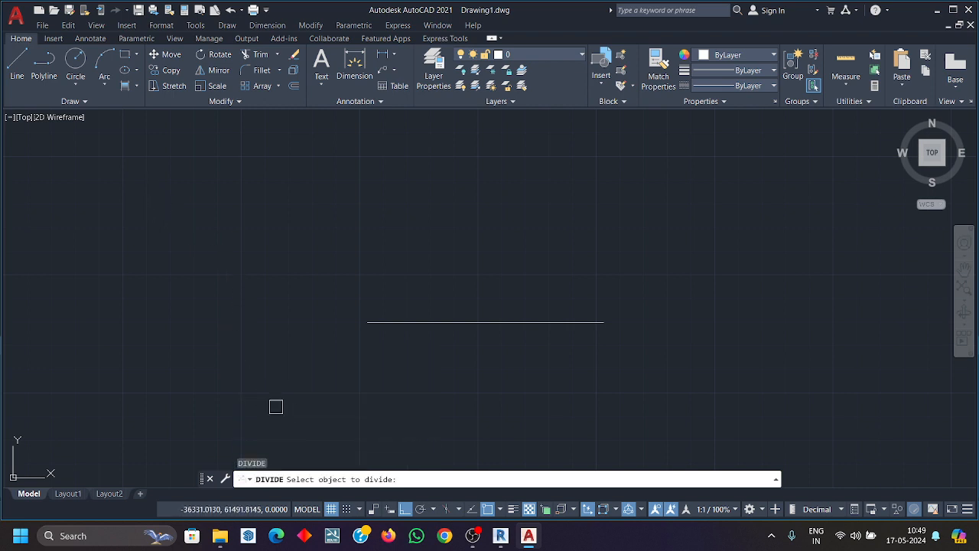
click(383, 322)
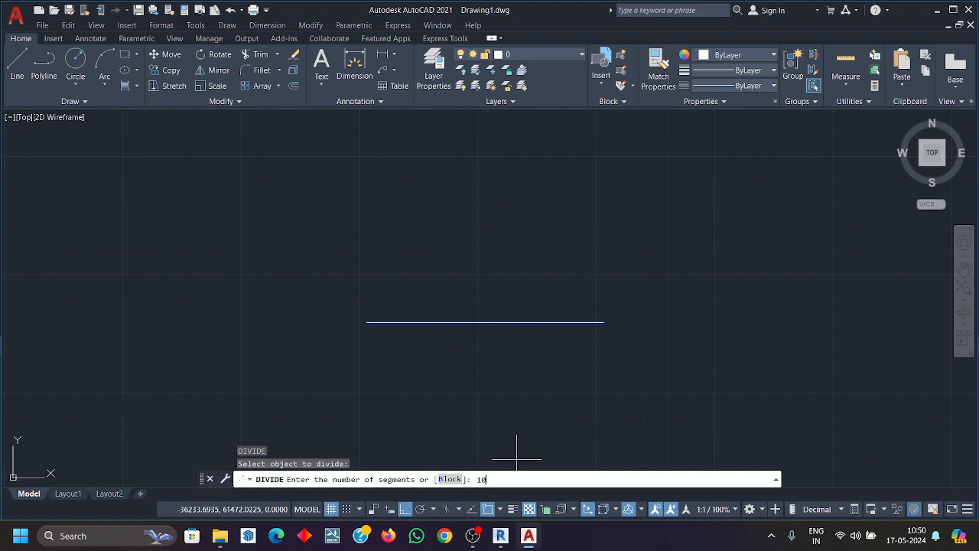
key(Return)
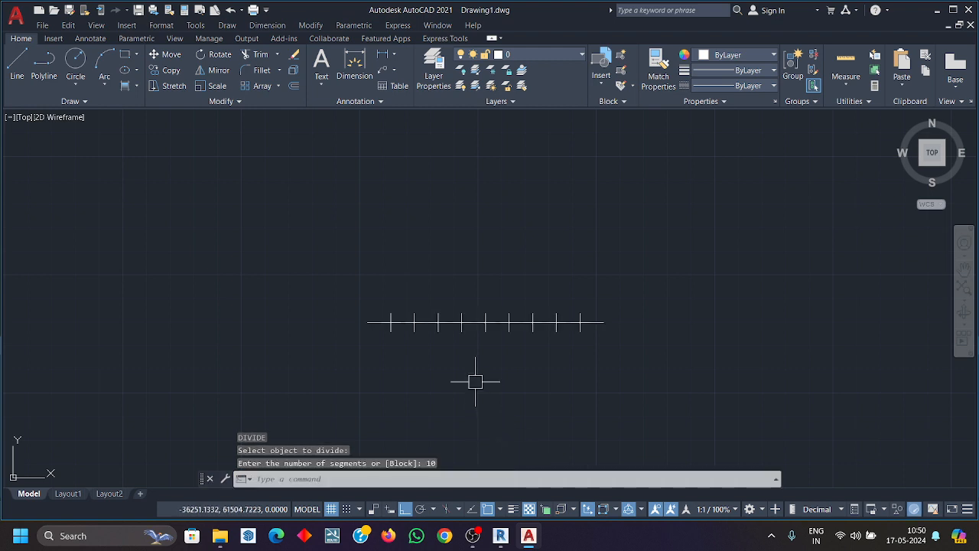
Select the divided line and examine its grips against the division points.
scroll(421, 347, up, 2)
scroll(331, 321, up, 4)
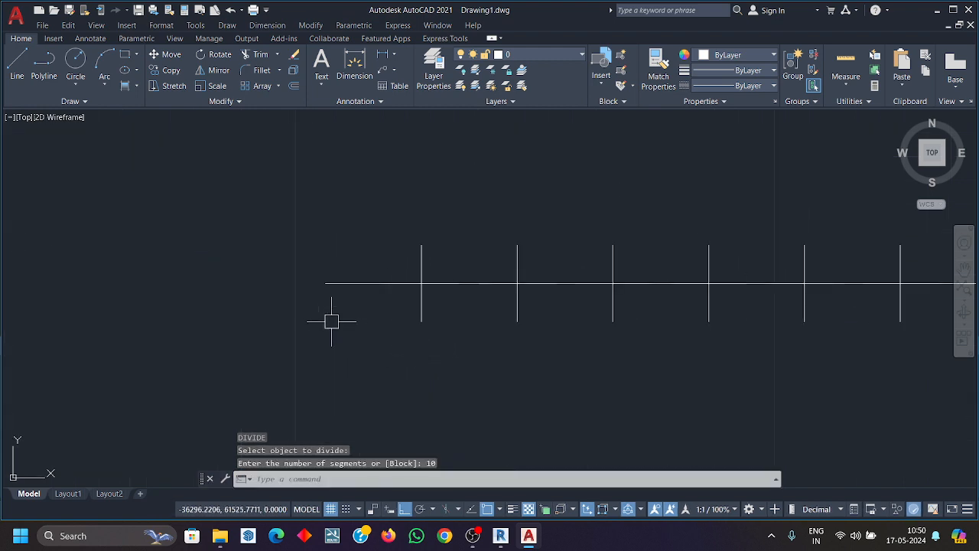
click(339, 274)
click(324, 297)
middle_drag(339, 308, 273, 319)
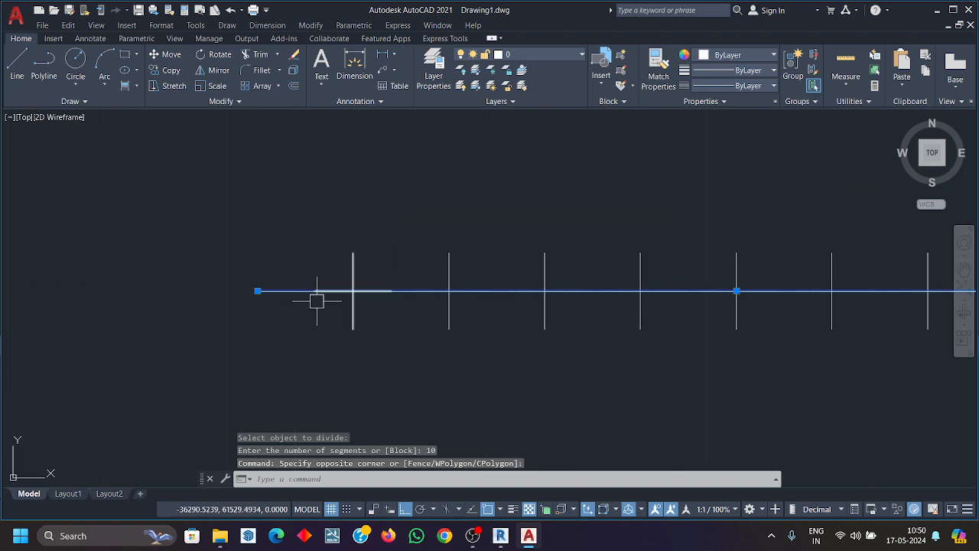
middle_drag(363, 344, 295, 349)
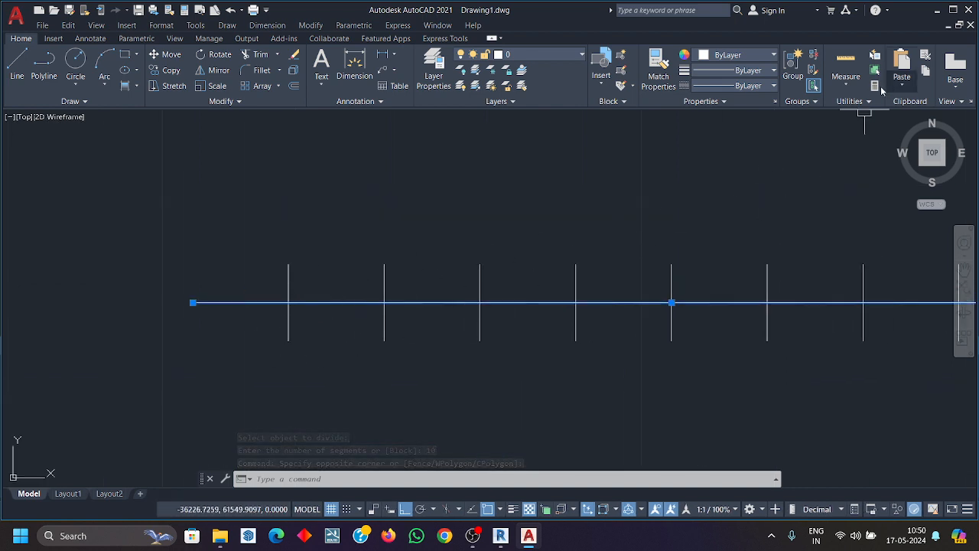
Set the point display style to the single dot and inspect the divided line.
click(849, 101)
click(857, 131)
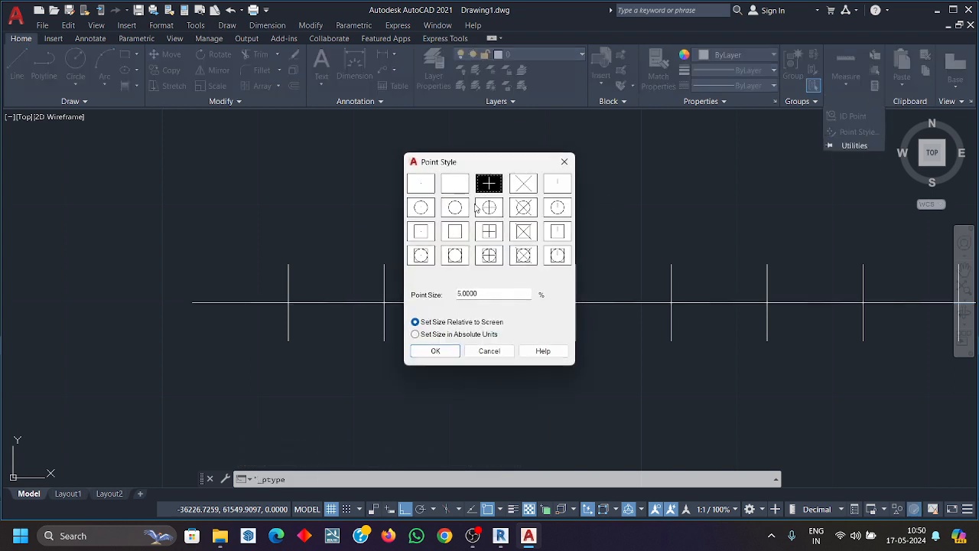
click(422, 186)
click(435, 351)
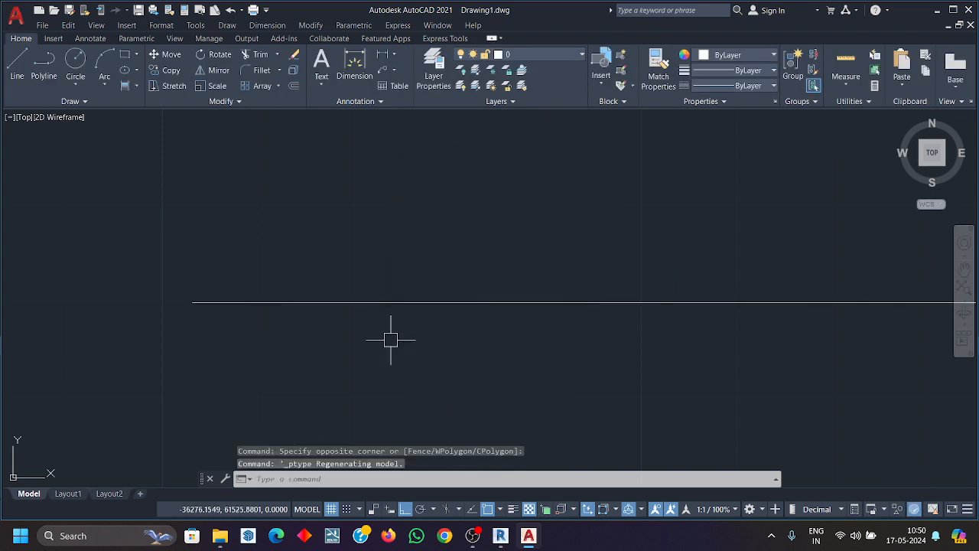
middle_drag(514, 266, 451, 276)
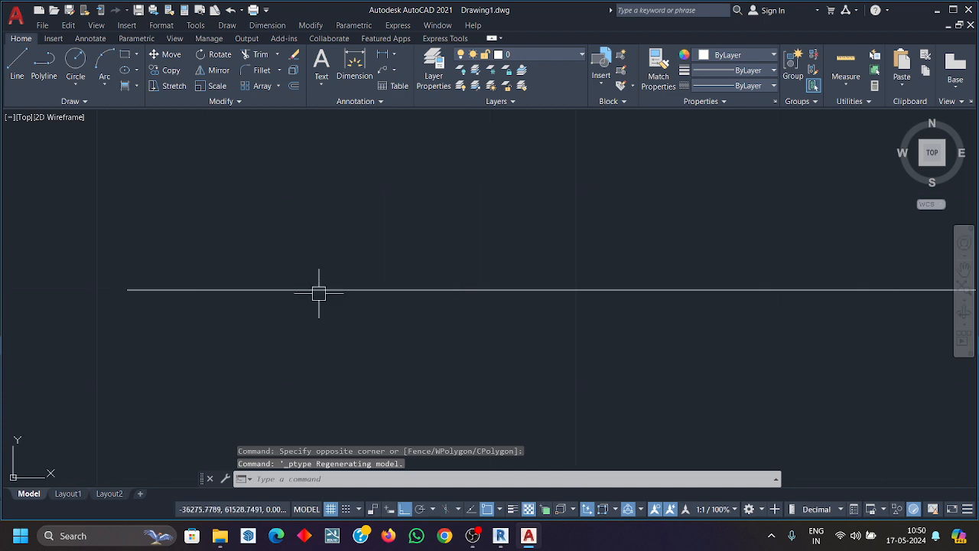
Window-select the division points along the line and examine their positions.
click(175, 265)
scroll(459, 310, down, 2)
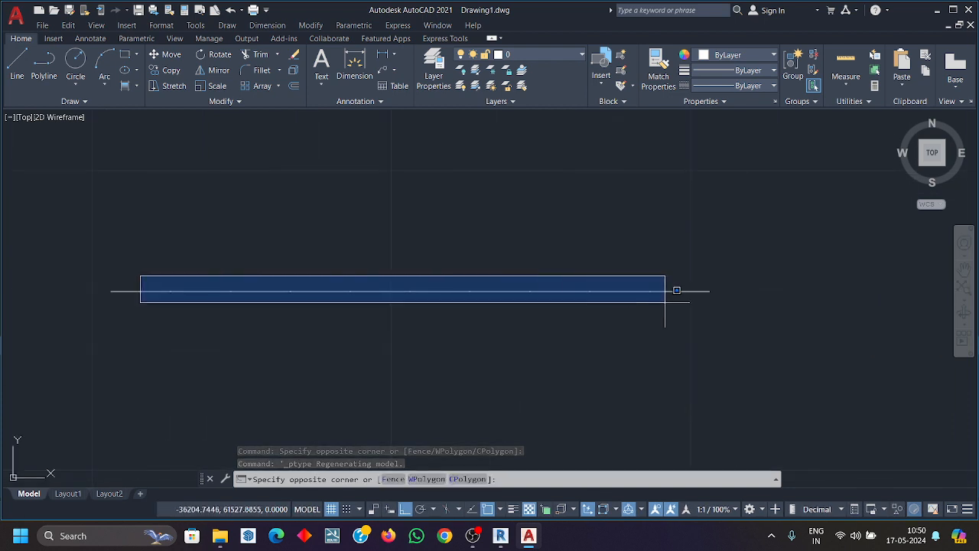
click(691, 299)
scroll(301, 322, up, 2)
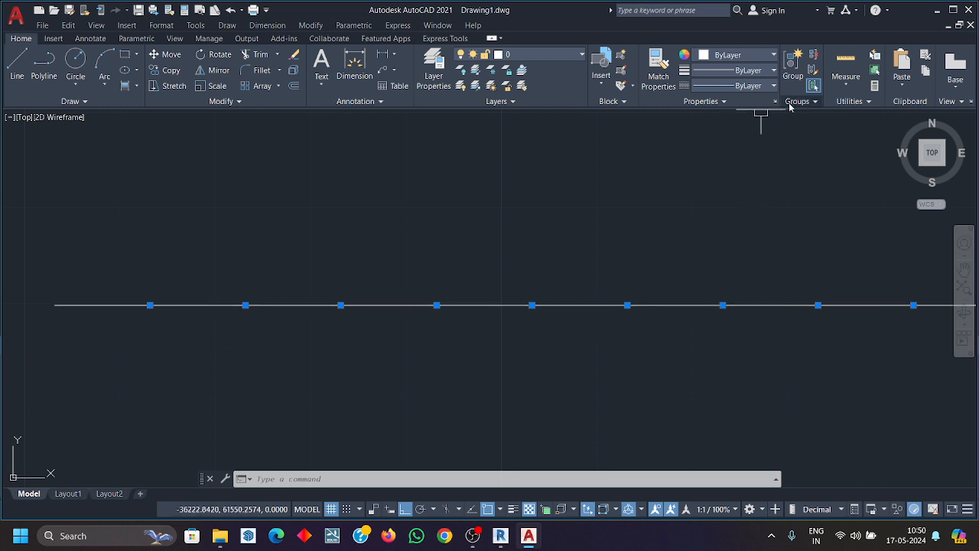
Set the point display style to the short vertical tick, keeping the size relative to the screen.
click(743, 104)
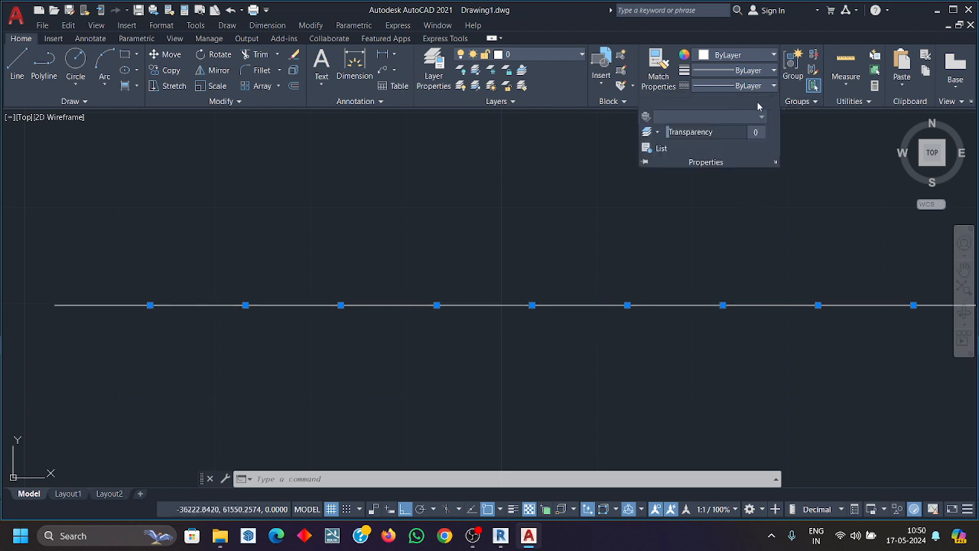
click(851, 101)
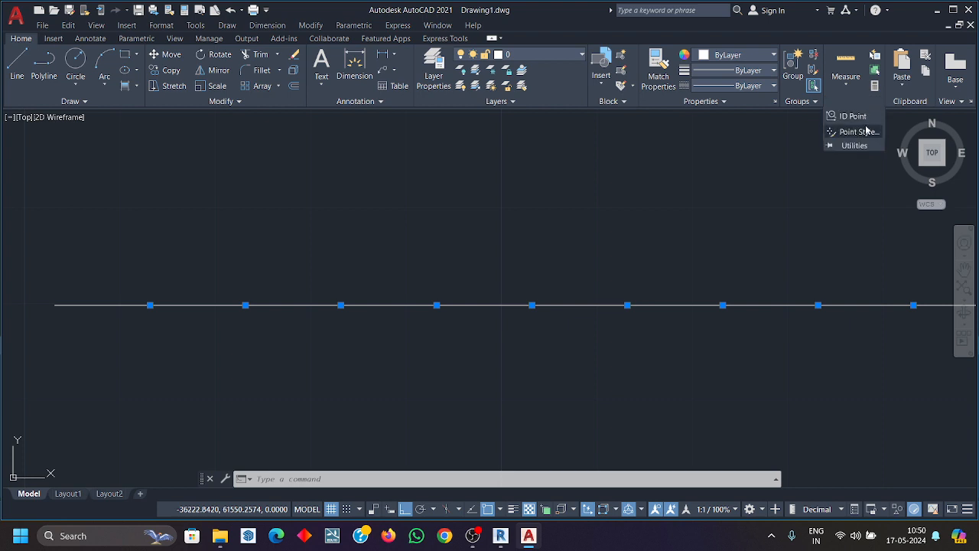
click(866, 131)
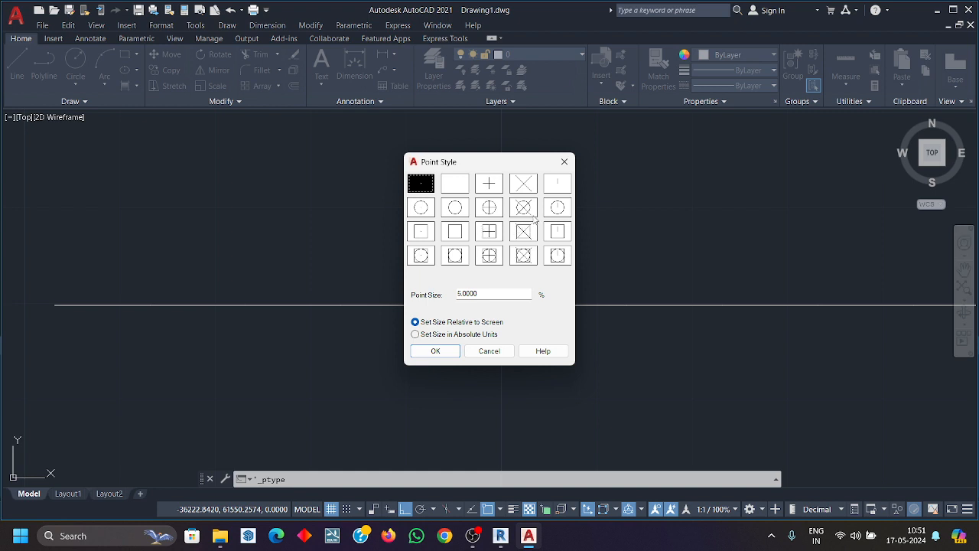
click(462, 209)
click(487, 210)
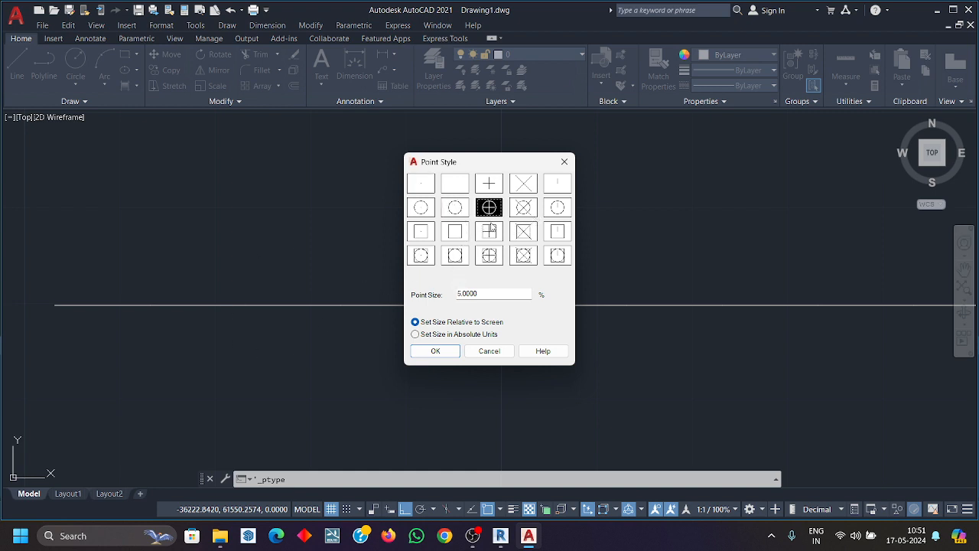
click(556, 189)
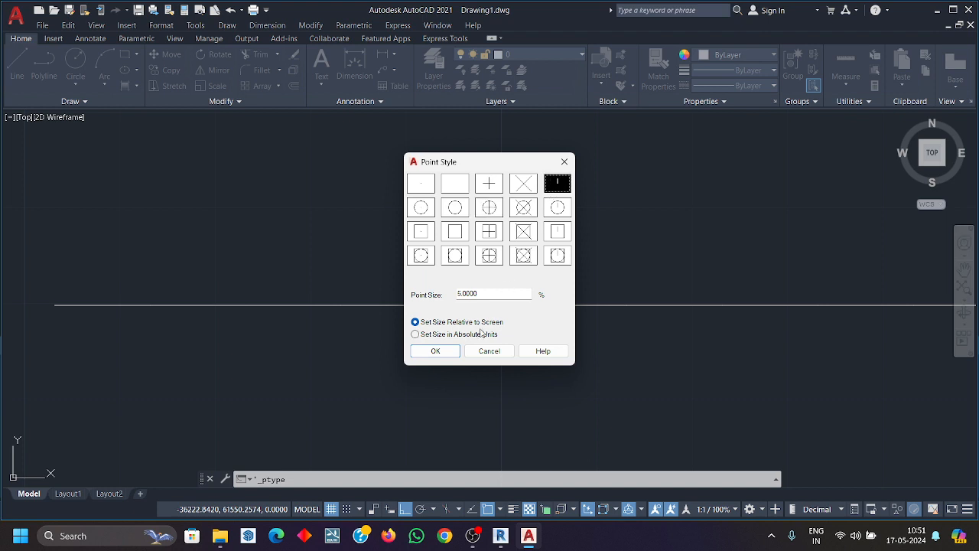
click(435, 351)
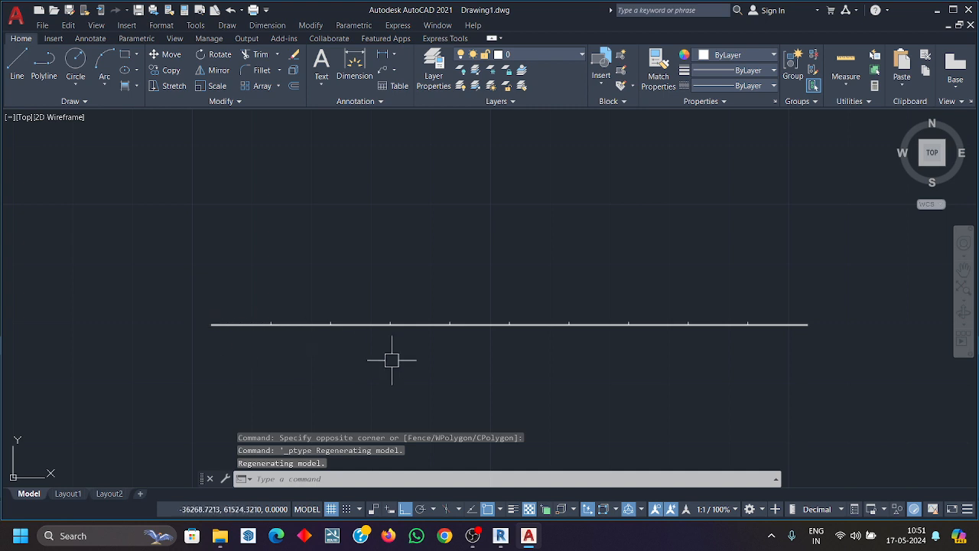
scroll(296, 366, up, 2)
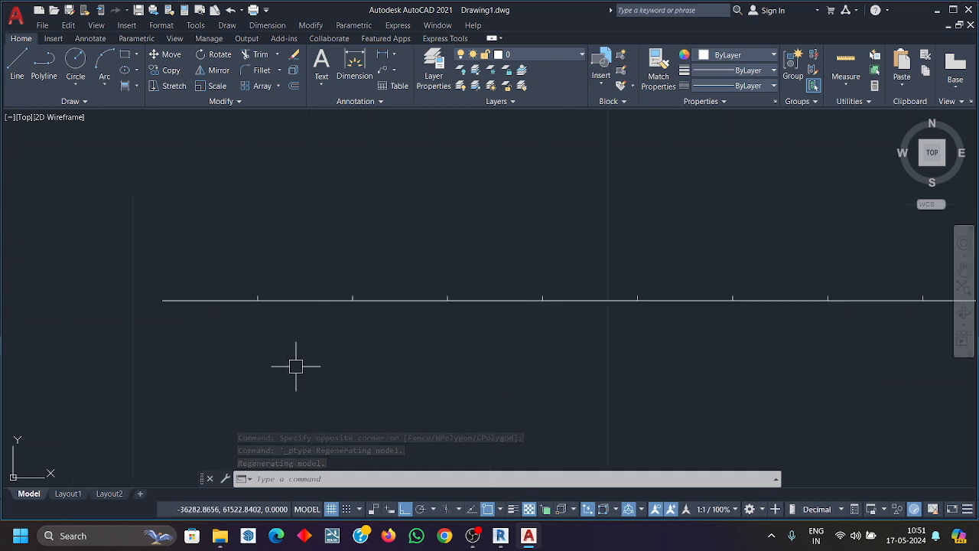
Add a linear dimension below the line from its left endpoint to the first division point.
click(383, 54)
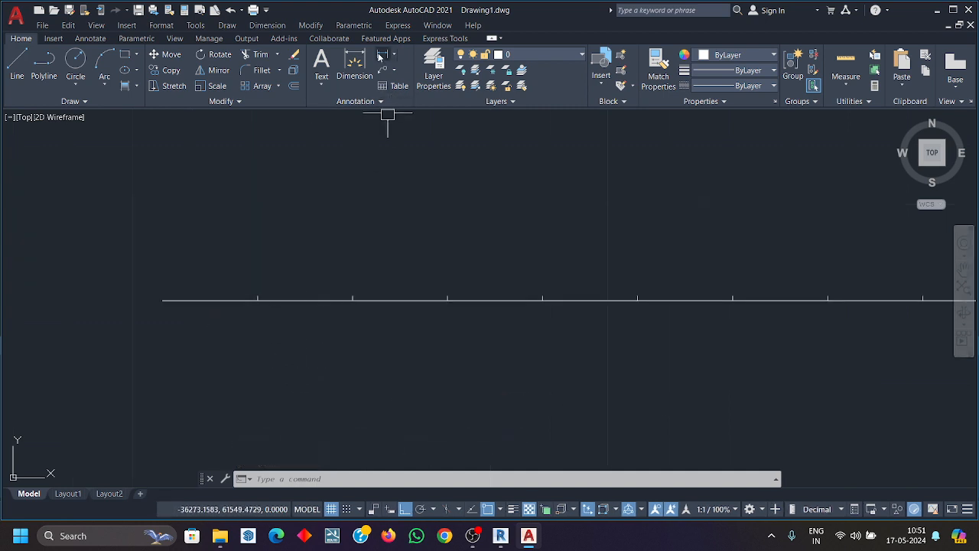
click(162, 299)
click(257, 299)
click(243, 354)
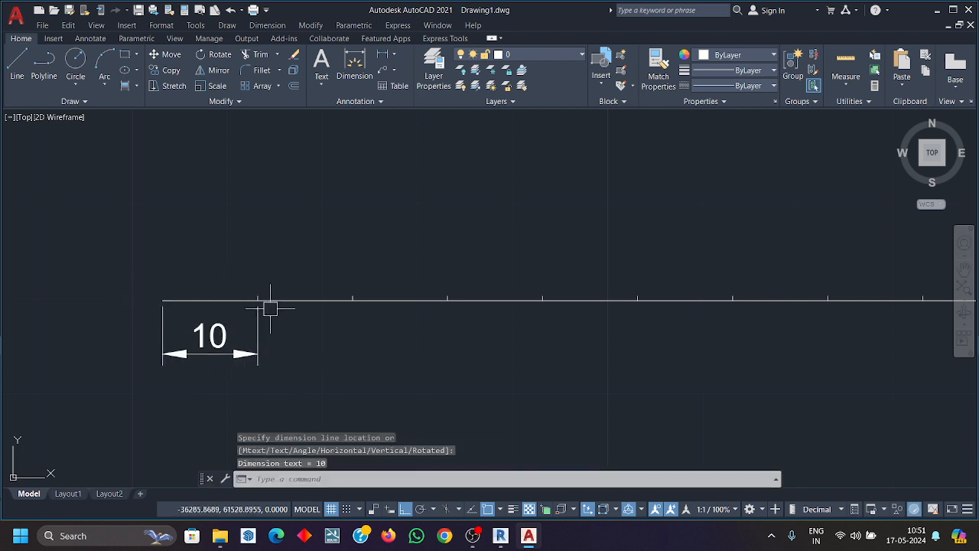
Erase the divided line together with its division points and dimension.
scroll(474, 329, down, 6)
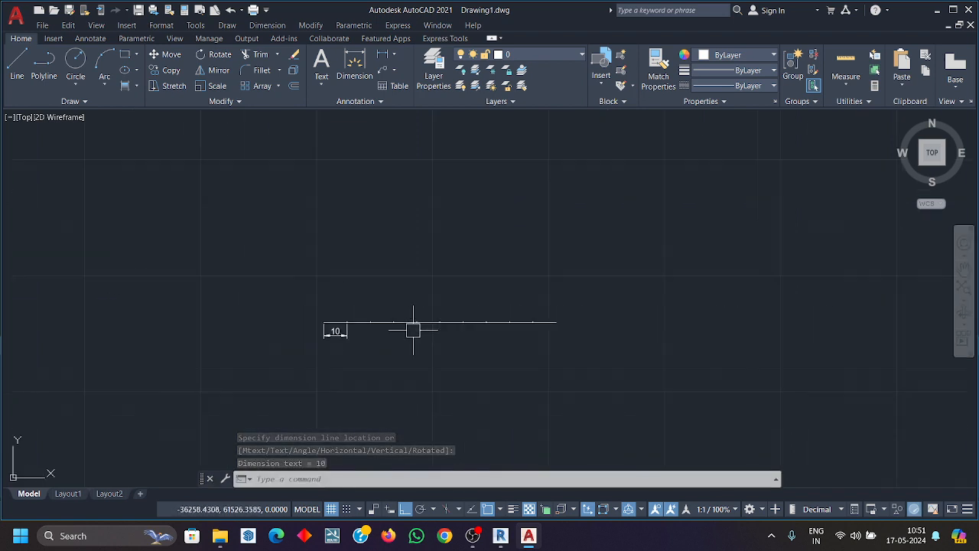
click(238, 270)
click(656, 361)
key(Delete)
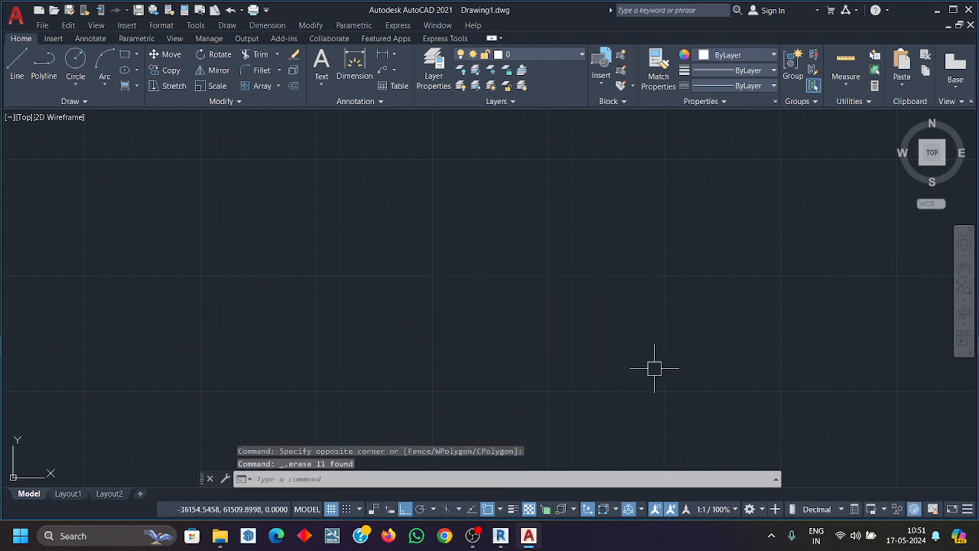
click(654, 368)
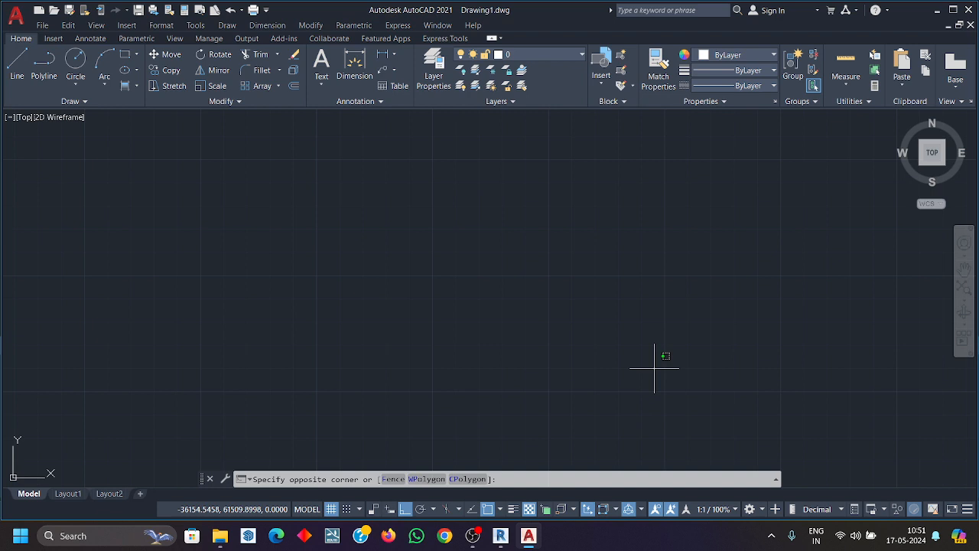
click(114, 264)
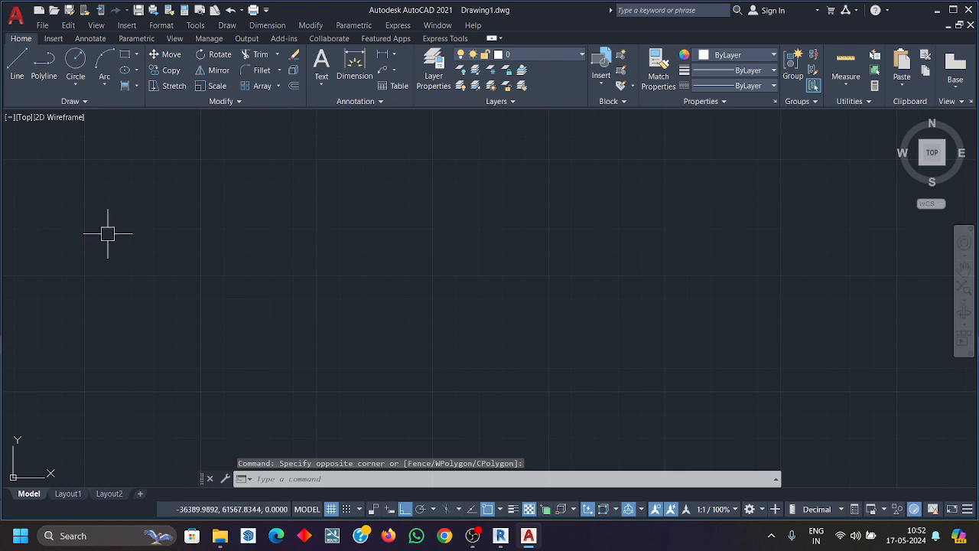
click(17, 65)
click(140, 337)
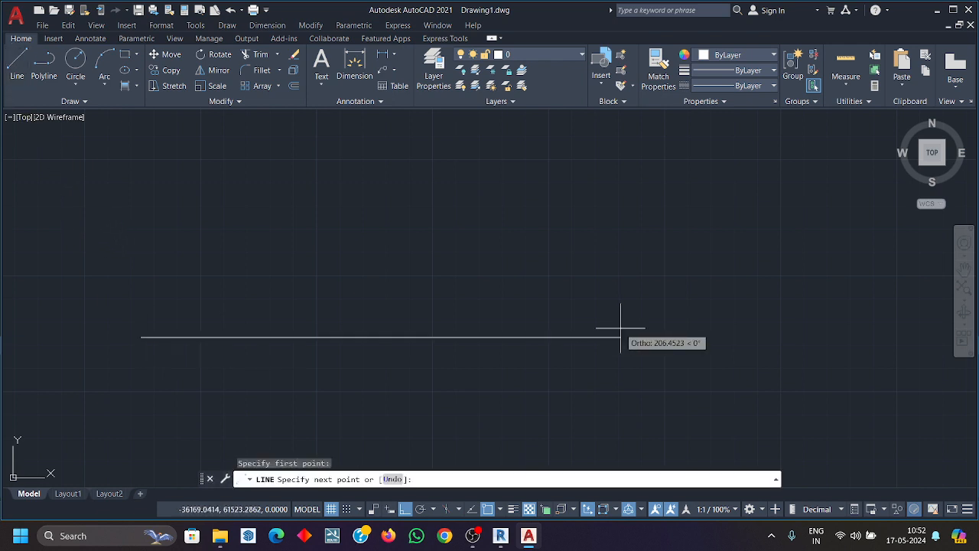
click(620, 336)
key(Escape)
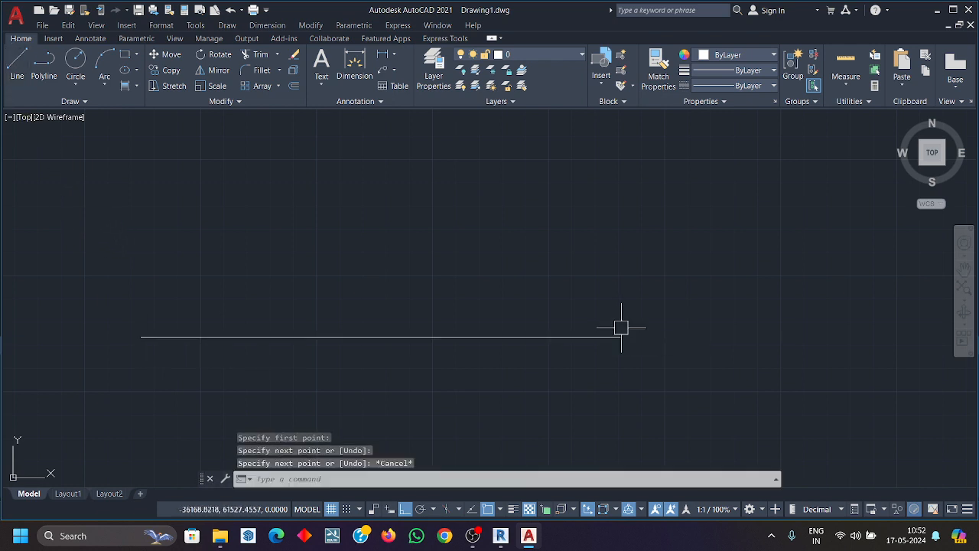
click(599, 335)
key(Delete)
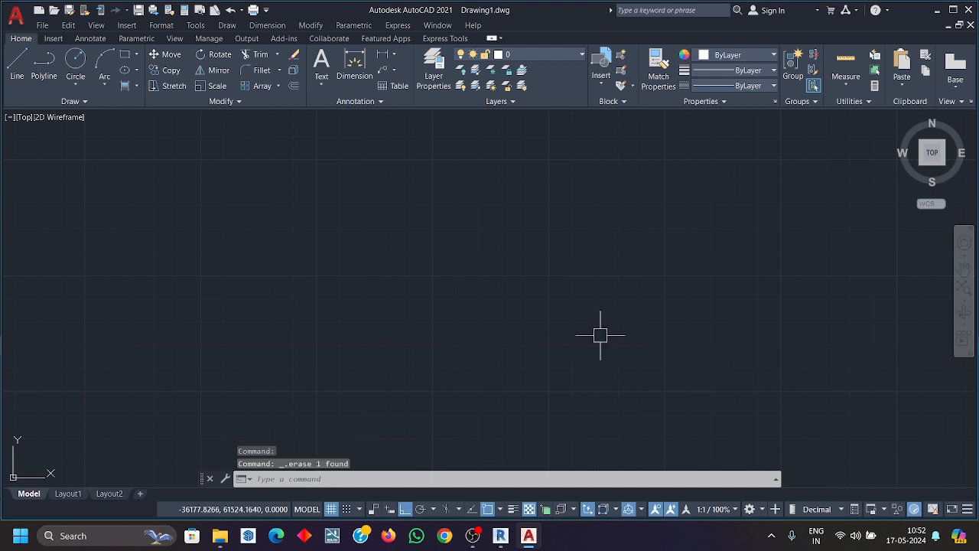
Draw a new horizontal line 100 units long in the empty drawing area.
text(1)
key(Return)
click(289, 306)
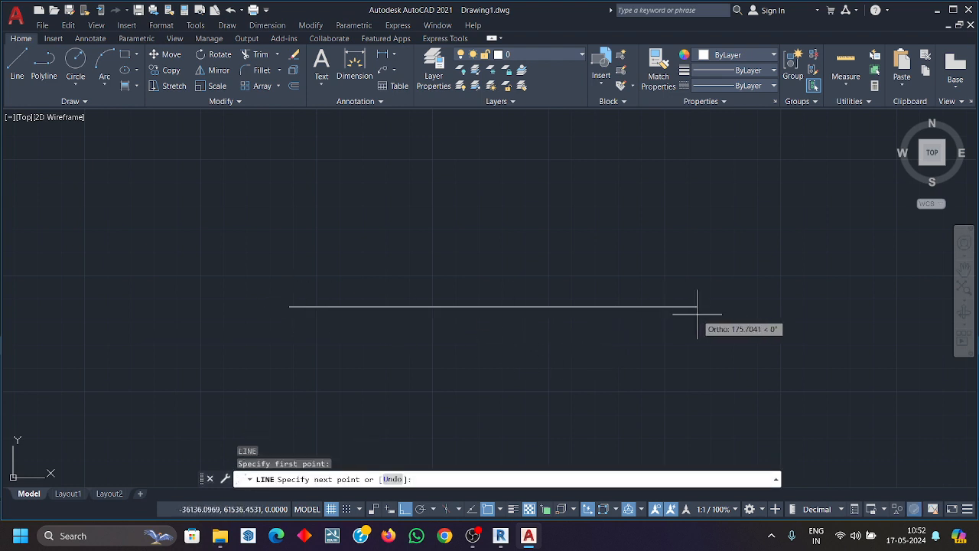
text(100)
key(Return)
key(Escape)
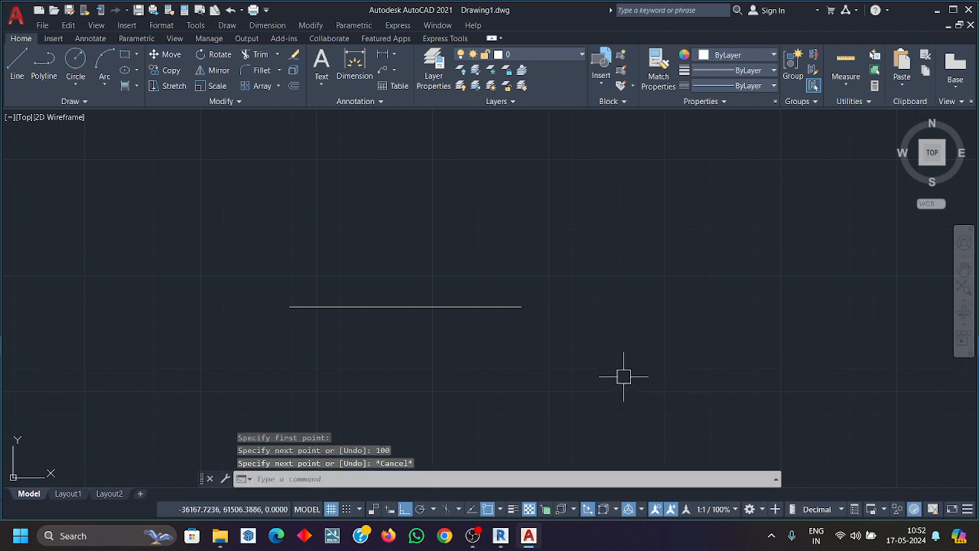
Place points along the new line at 28-unit intervals with the MEASURE command, starting from its left end.
scroll(321, 313, up, 4)
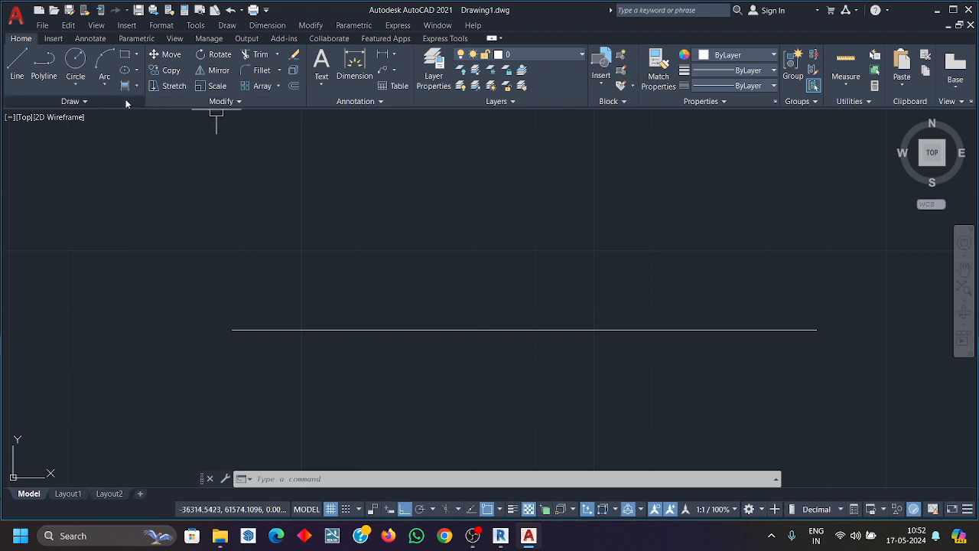
click(75, 101)
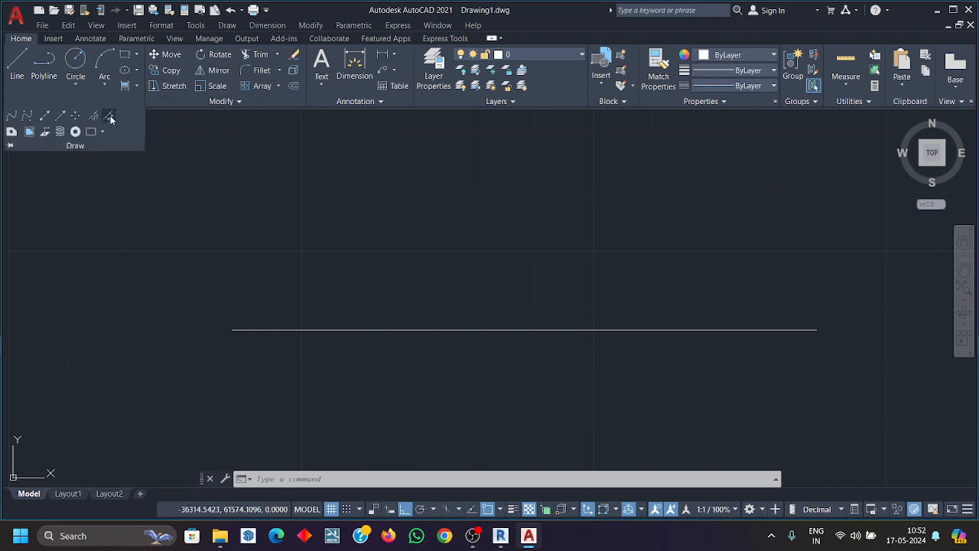
click(111, 119)
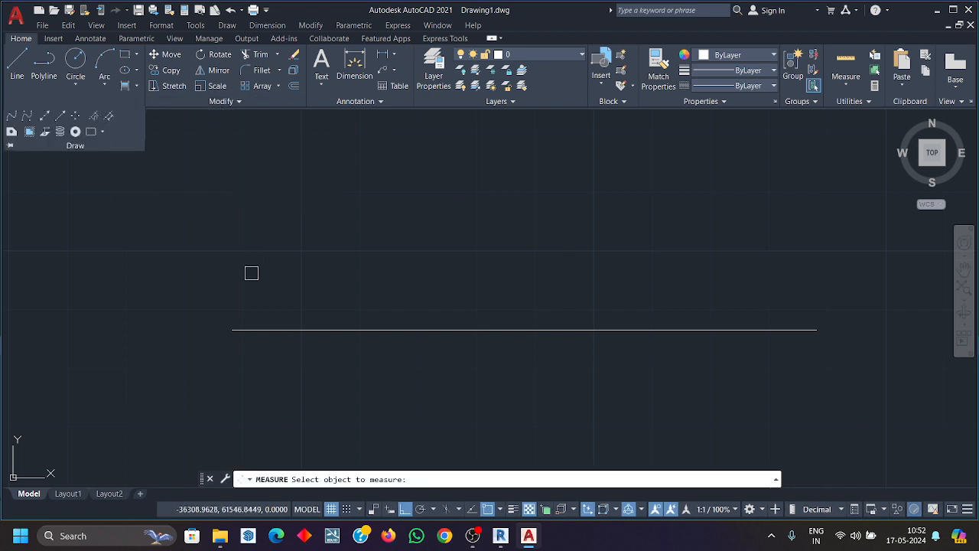
click(268, 329)
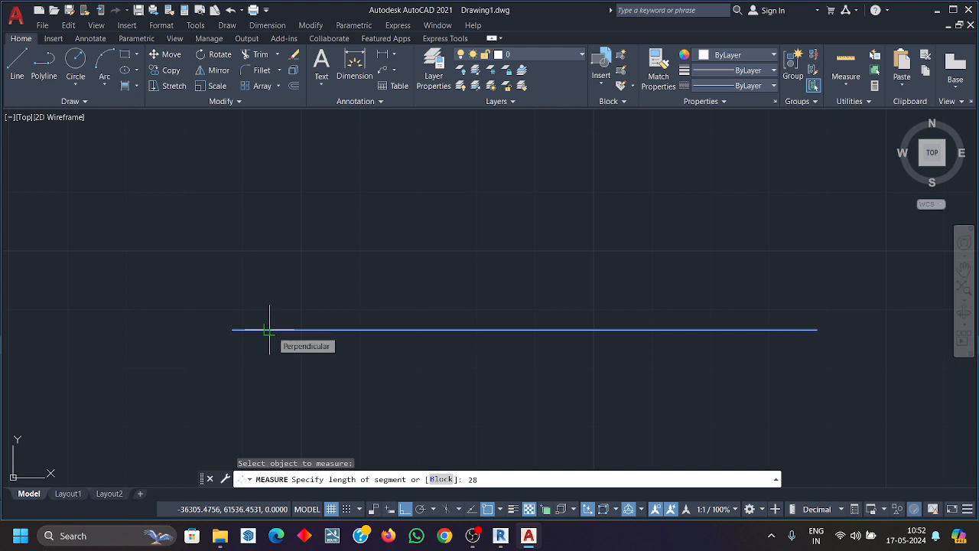
key(Return)
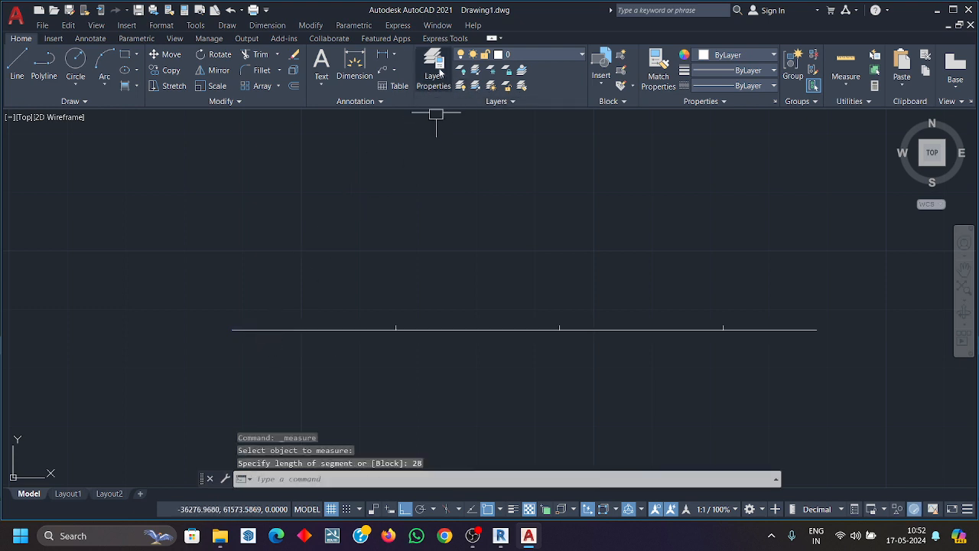
Add a linear dimension below the measured line from its left endpoint to the first measured point.
click(383, 55)
click(233, 330)
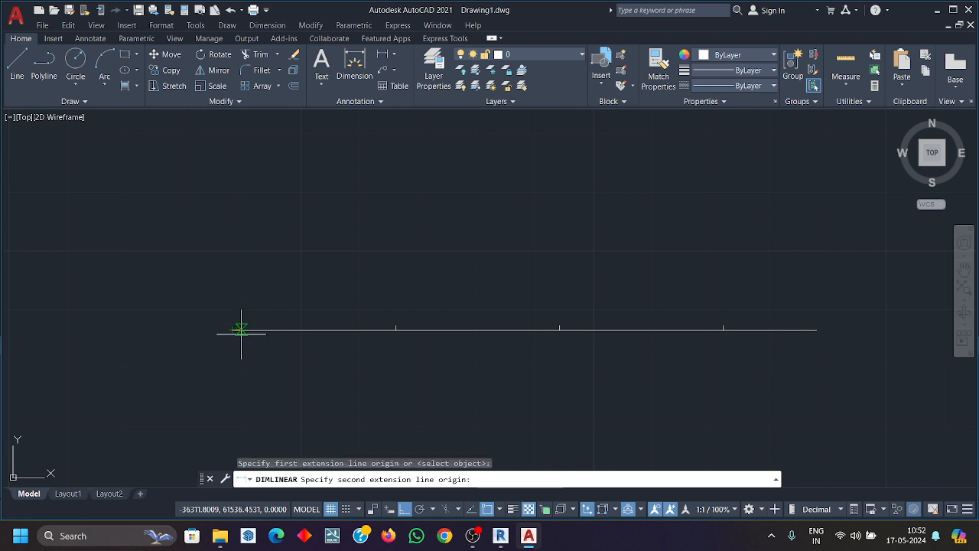
click(396, 330)
click(397, 394)
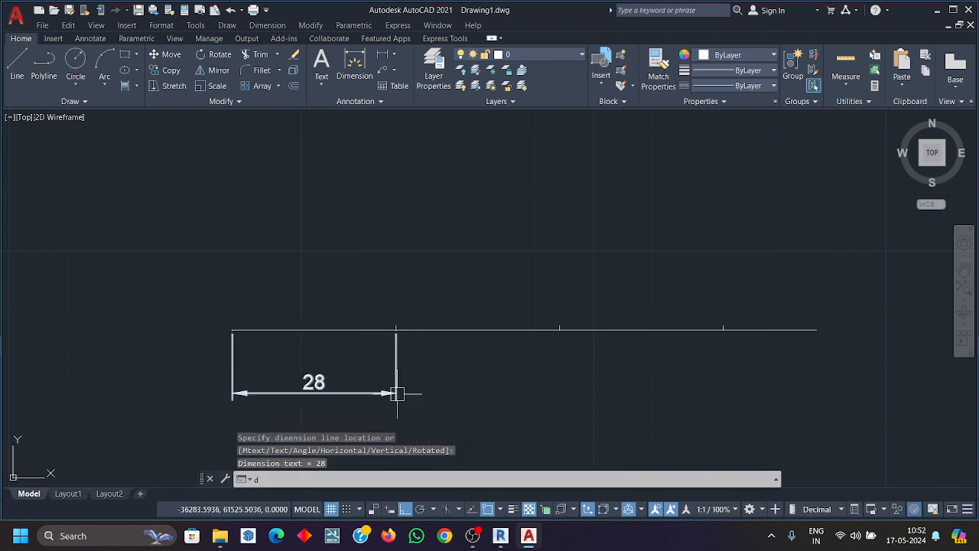
Continue the dimension chain with DIMCONTINUE through the second and third measured points to the line's right endpoint.
text(Diomc)
key(Return)
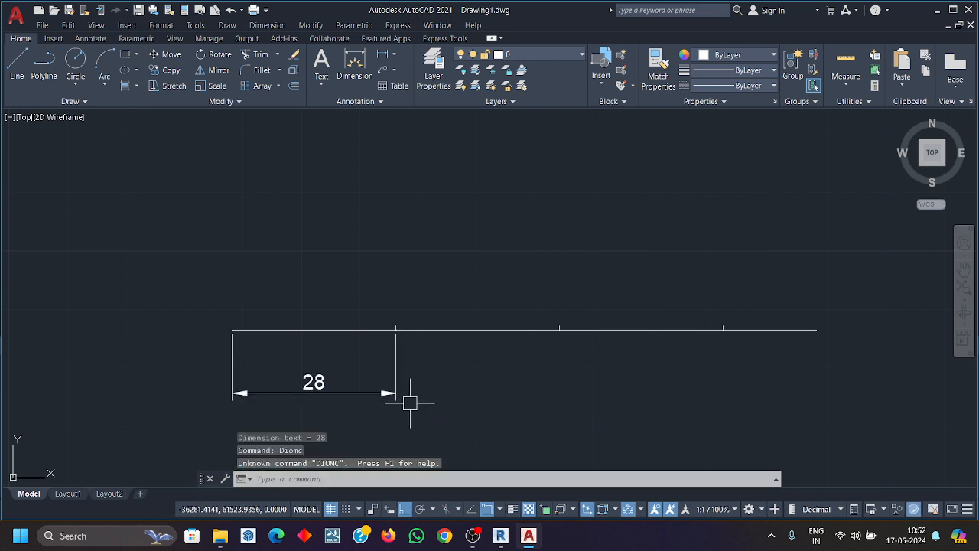
text(DIM)
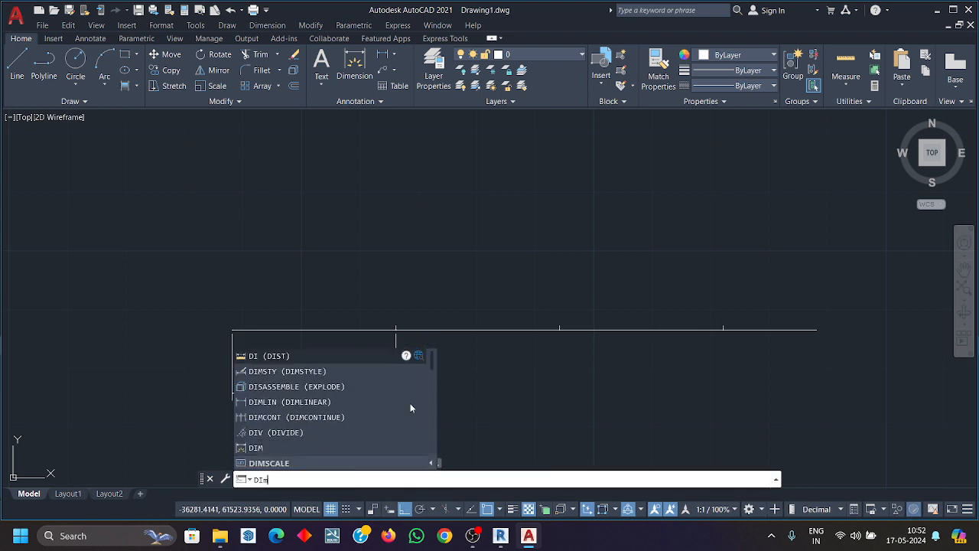
text(CONT)
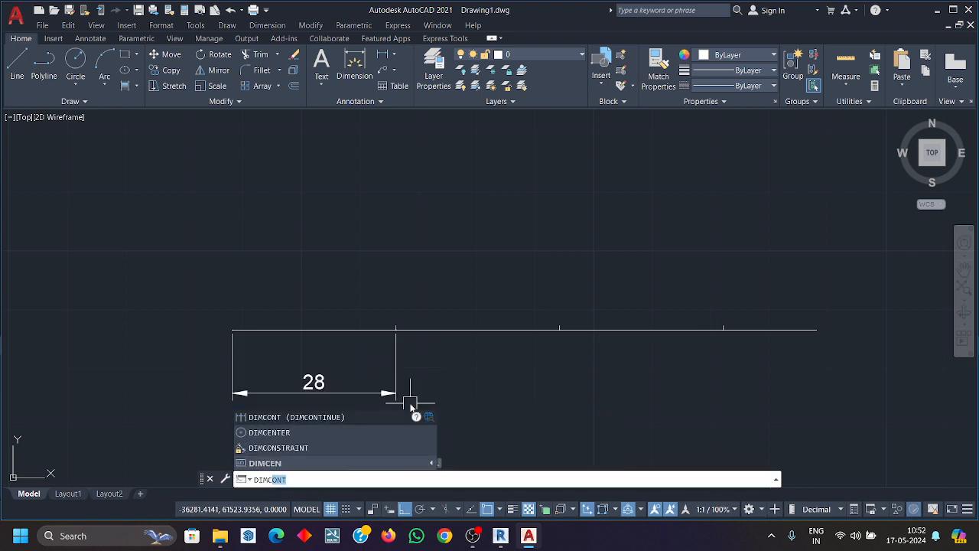
click(399, 417)
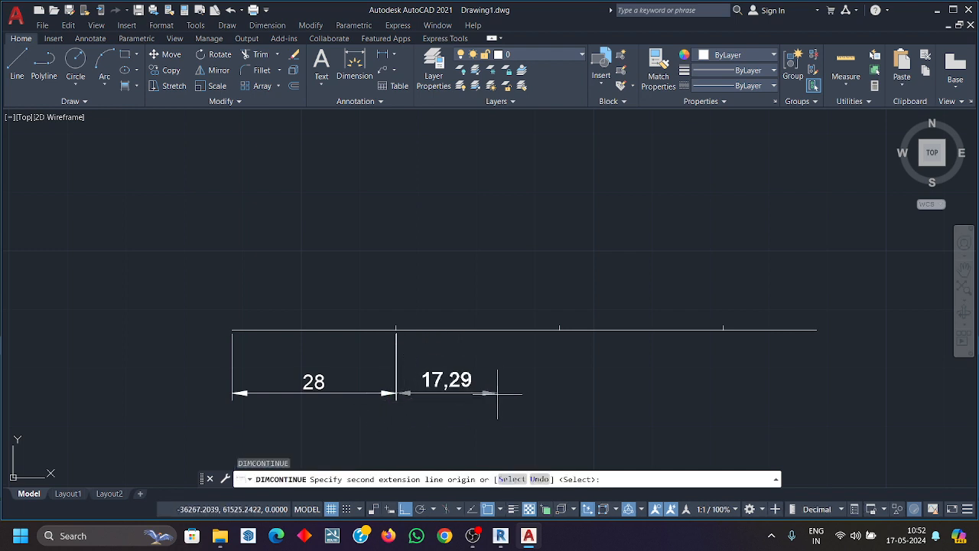
click(560, 330)
click(724, 330)
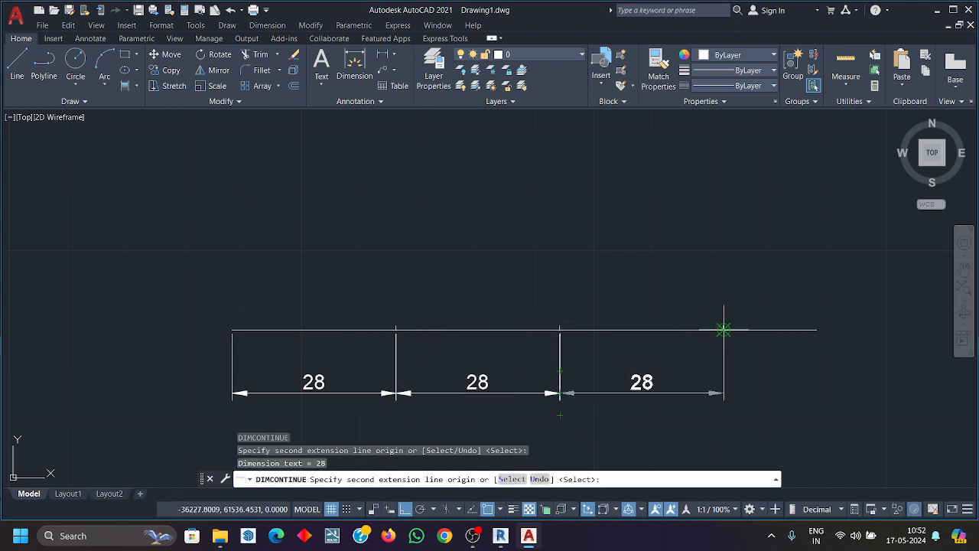
click(817, 329)
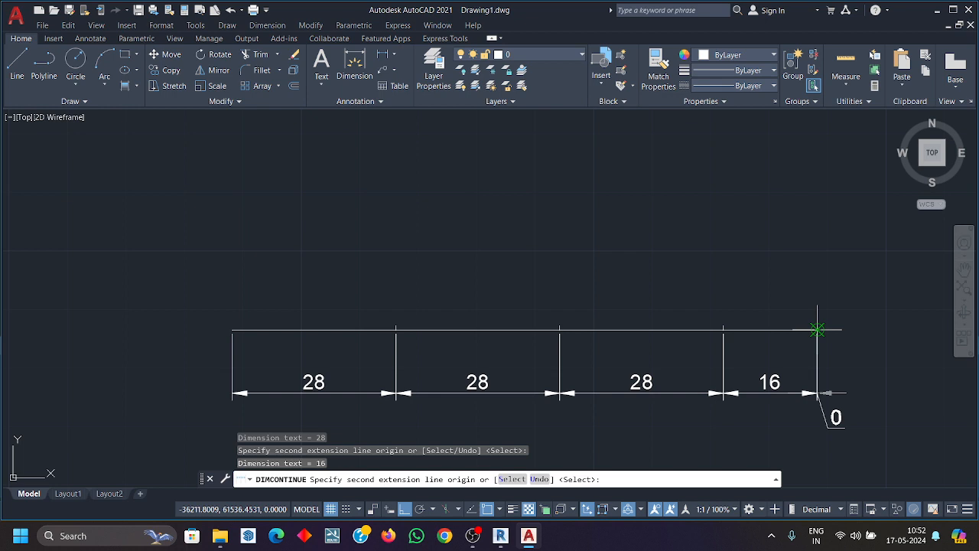
key(Escape)
middle_drag(462, 415, 453, 379)
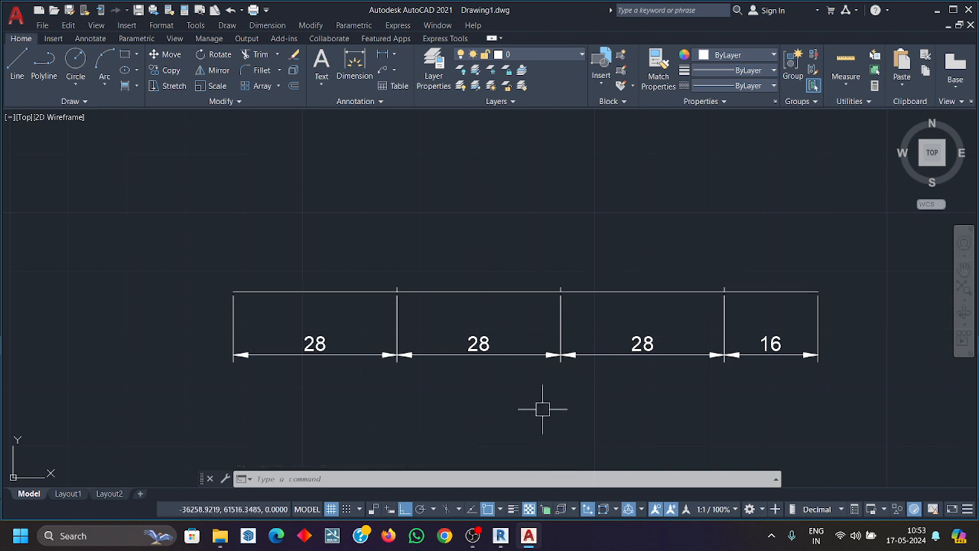
key(Escape)
scroll(586, 372, down, 2)
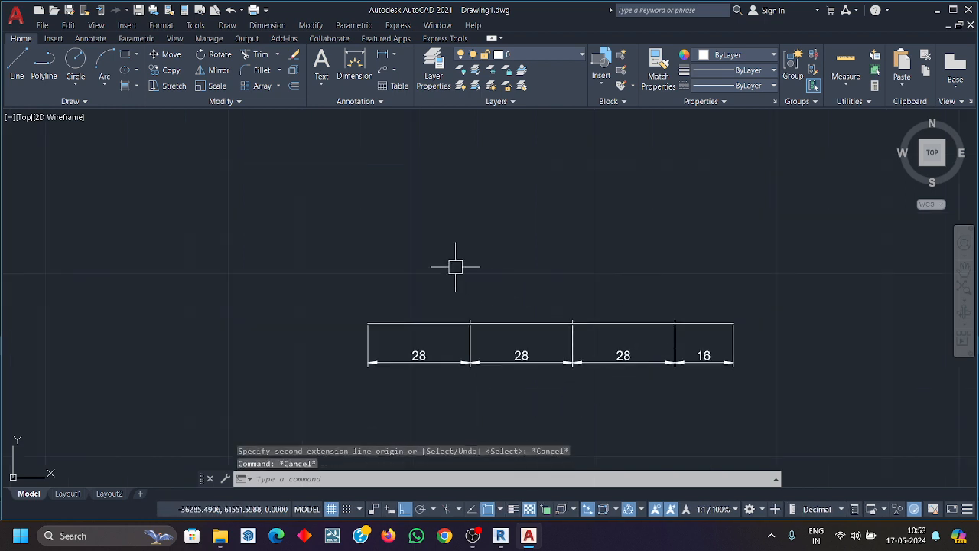
Copy the measured line straight down to the empty area below the dimension chain.
click(470, 323)
text(c)
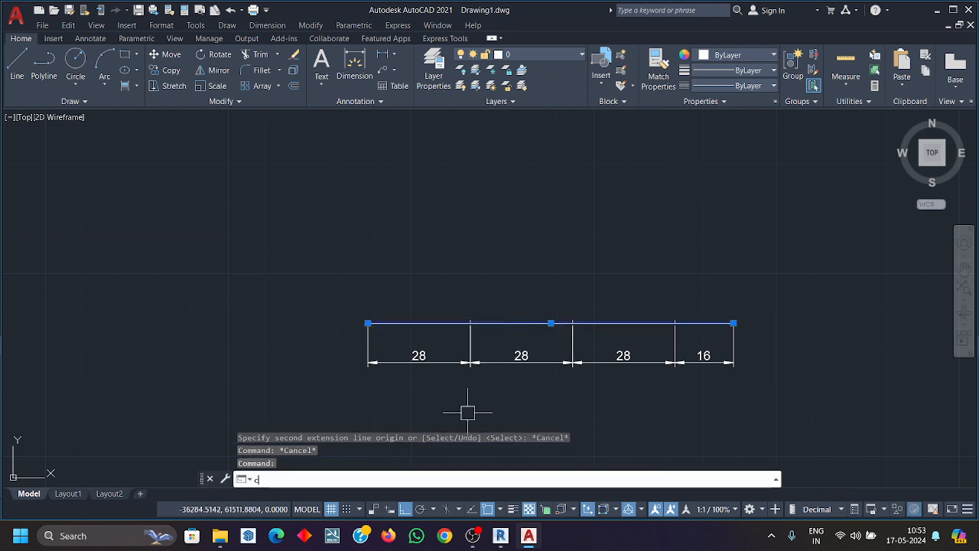
text(0)
key(Return)
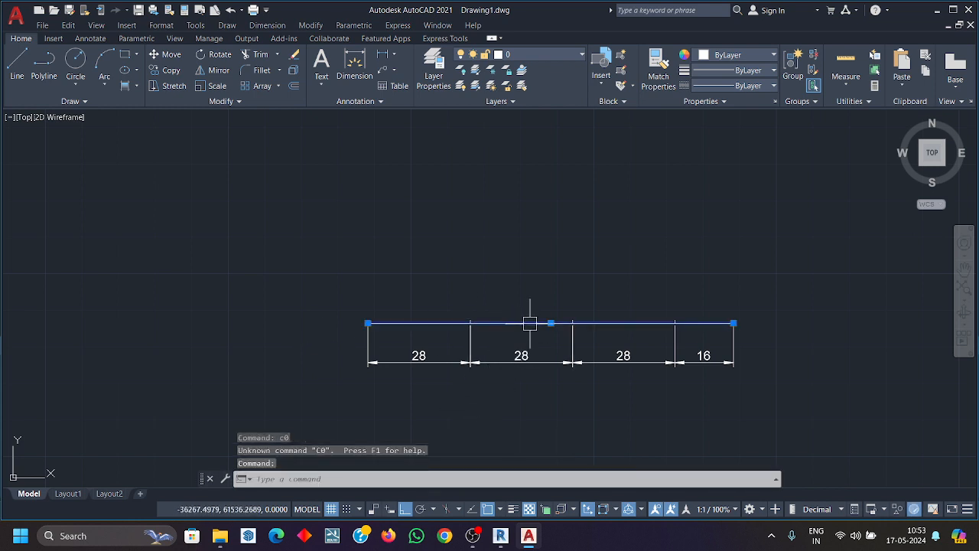
click(170, 70)
click(572, 324)
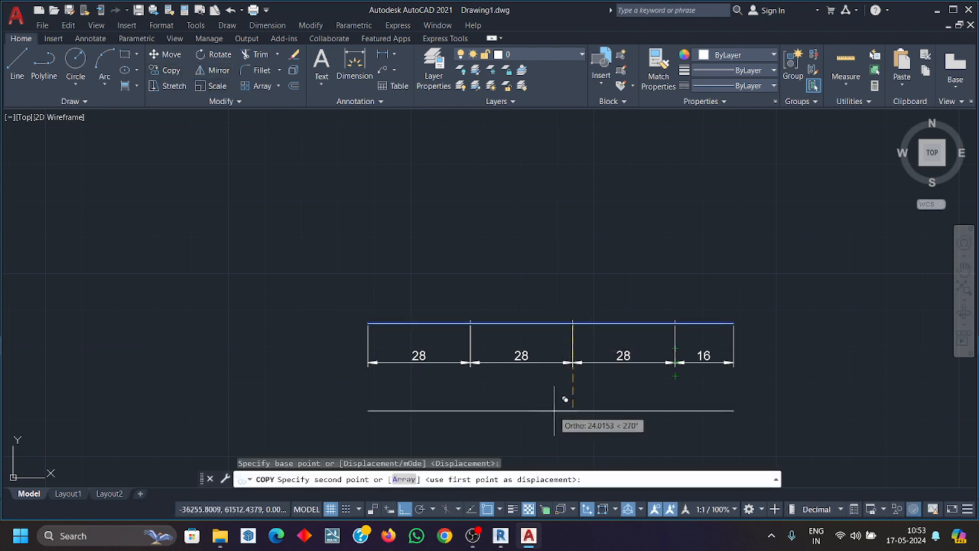
middle_drag(553, 411, 544, 338)
click(554, 400)
key(Escape)
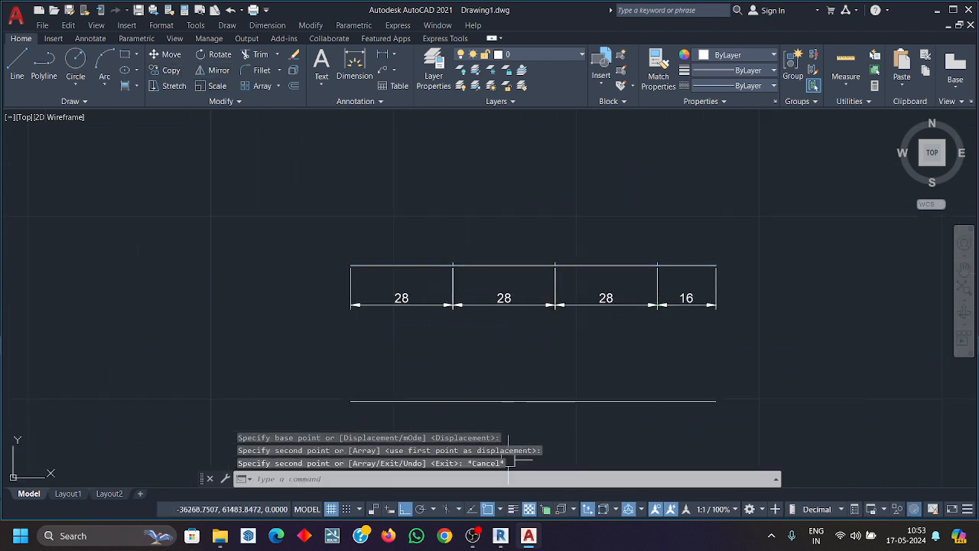
Place points along the copied line at 28-unit intervals with the MEASURE command, starting from its right end.
text(me)
key(Return)
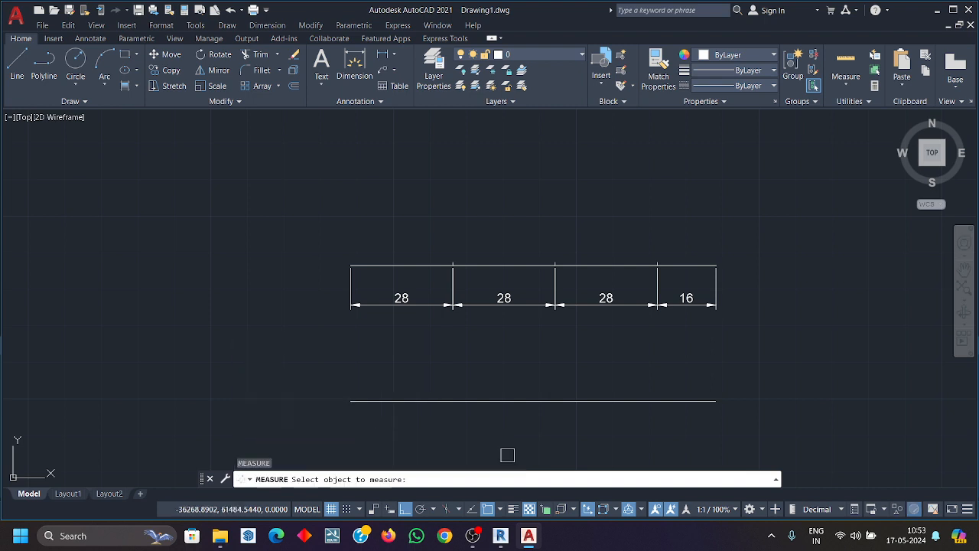
click(690, 401)
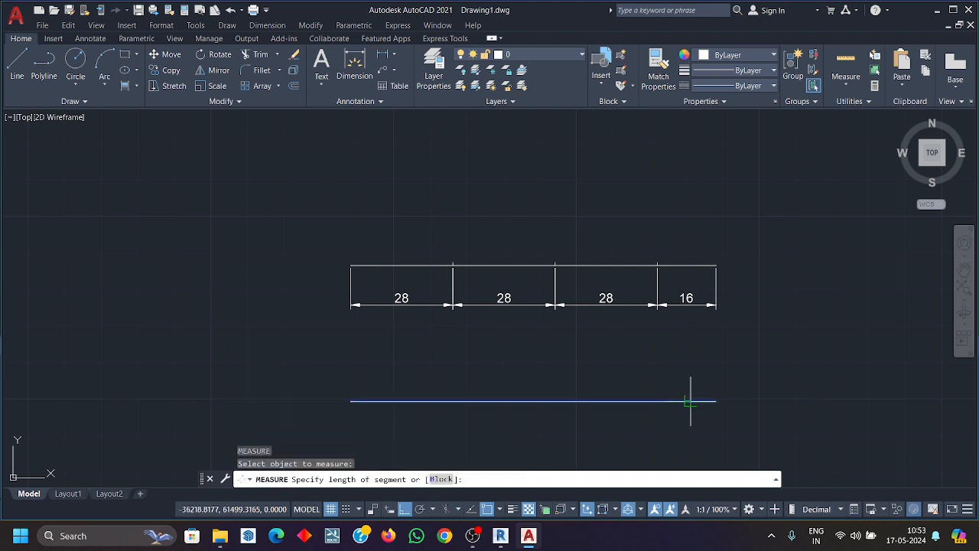
text(28)
key(Return)
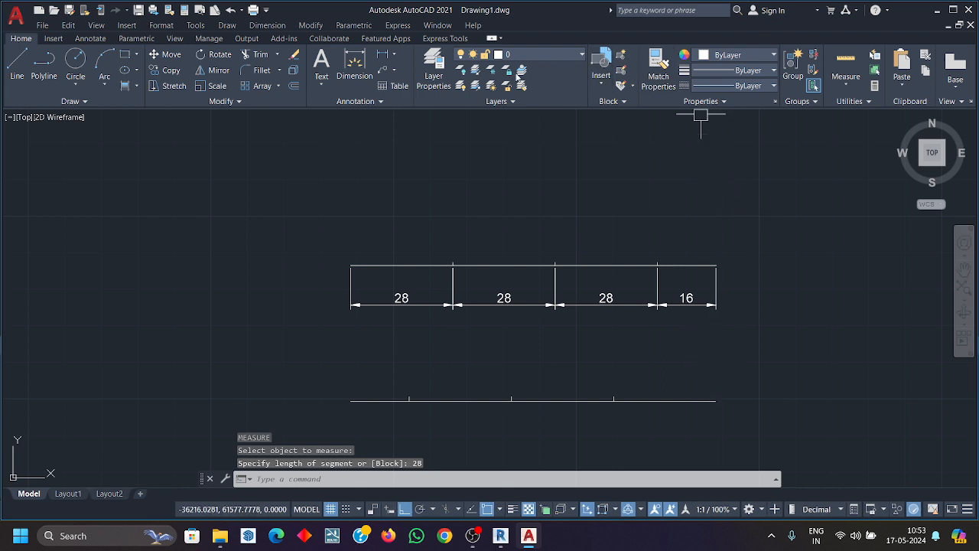
Add a linear dimension below the copied line from its left endpoint to the nearest measured point.
click(383, 57)
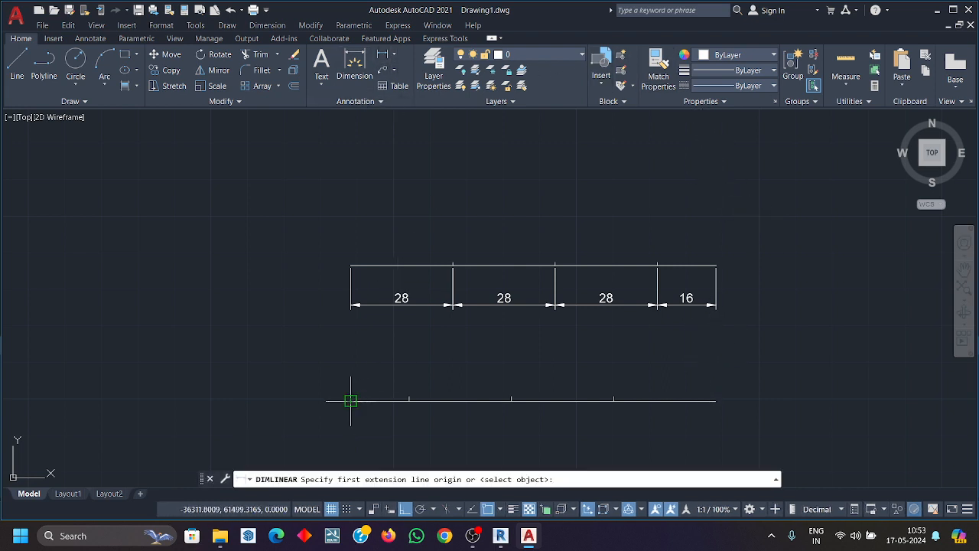
click(350, 399)
click(409, 399)
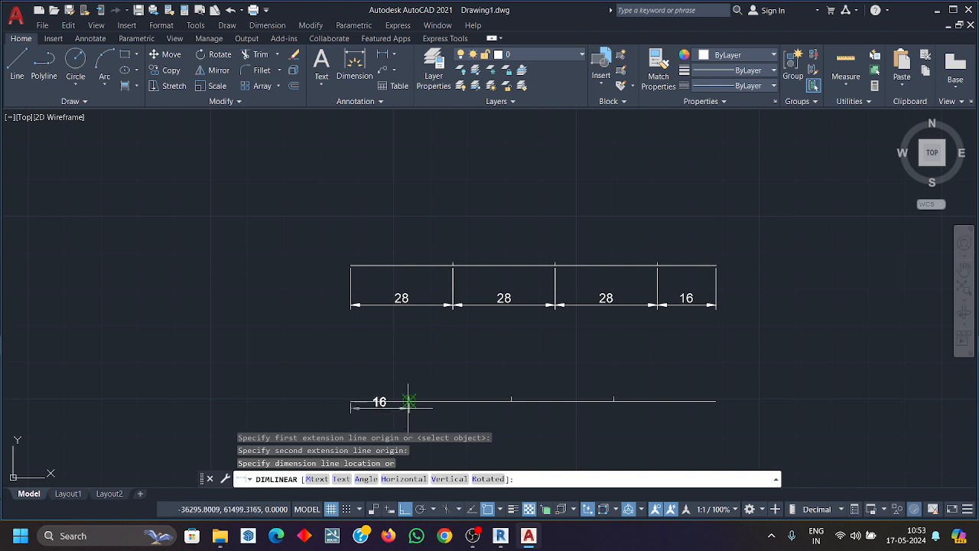
middle_drag(408, 415, 405, 327)
click(408, 350)
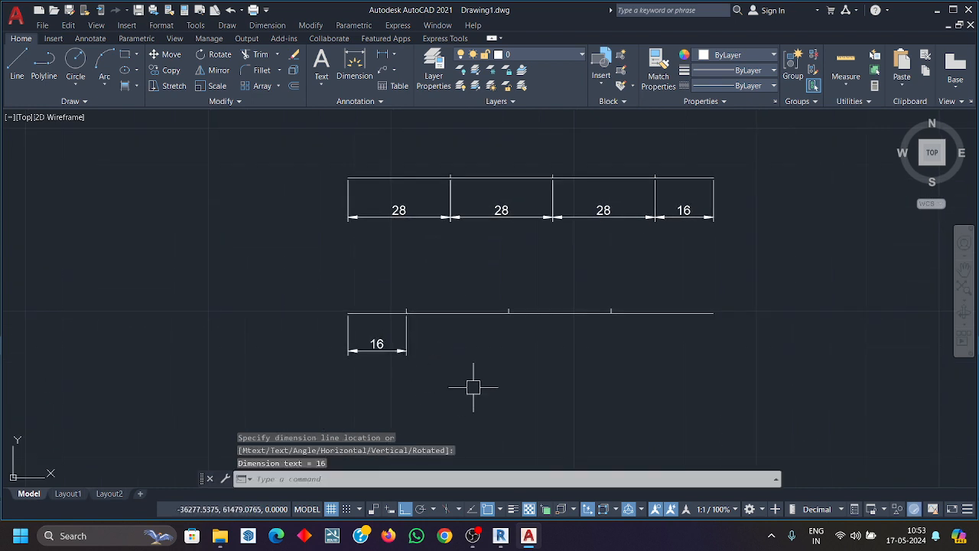
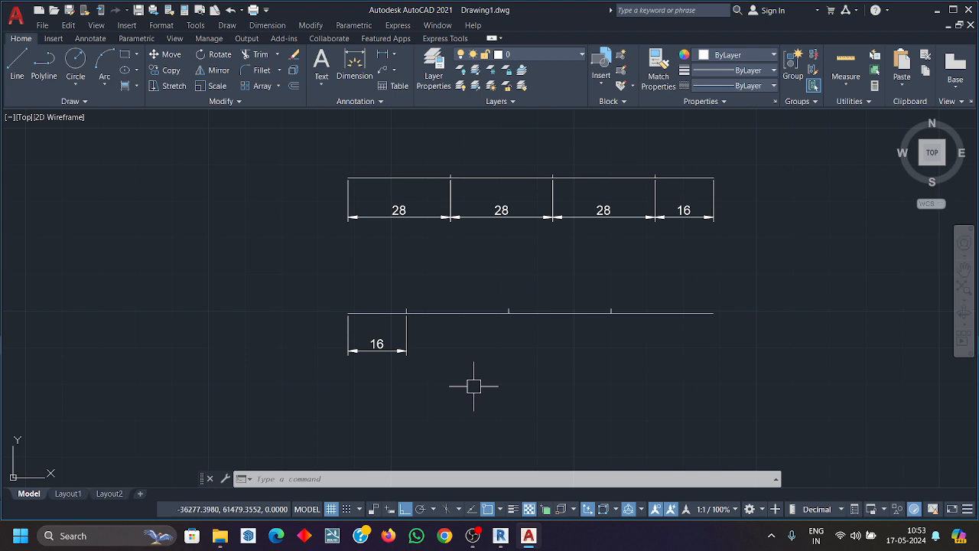
Erase both lines together with all their points and dimensions.
scroll(459, 380, down, 2)
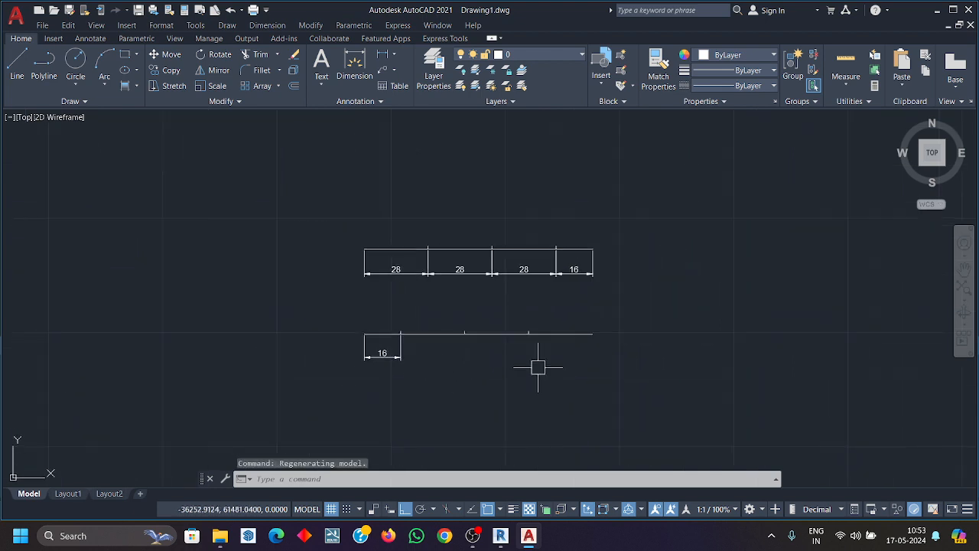
click(758, 361)
click(253, 223)
key(Delete)
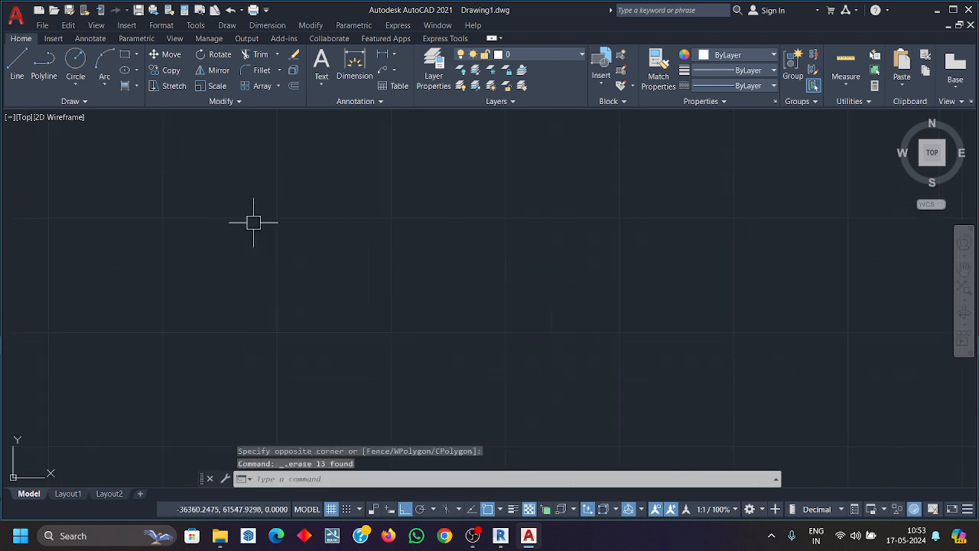
click(65, 104)
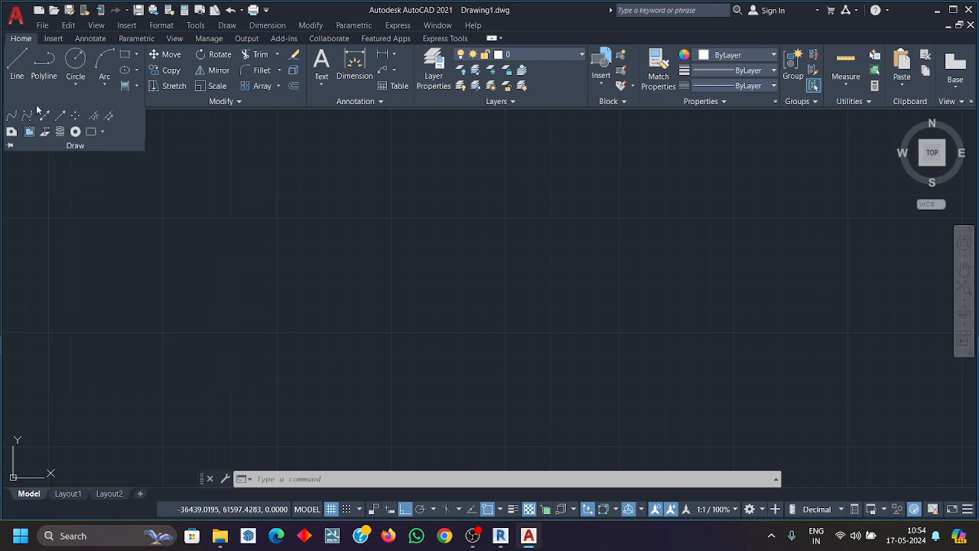
click(267, 246)
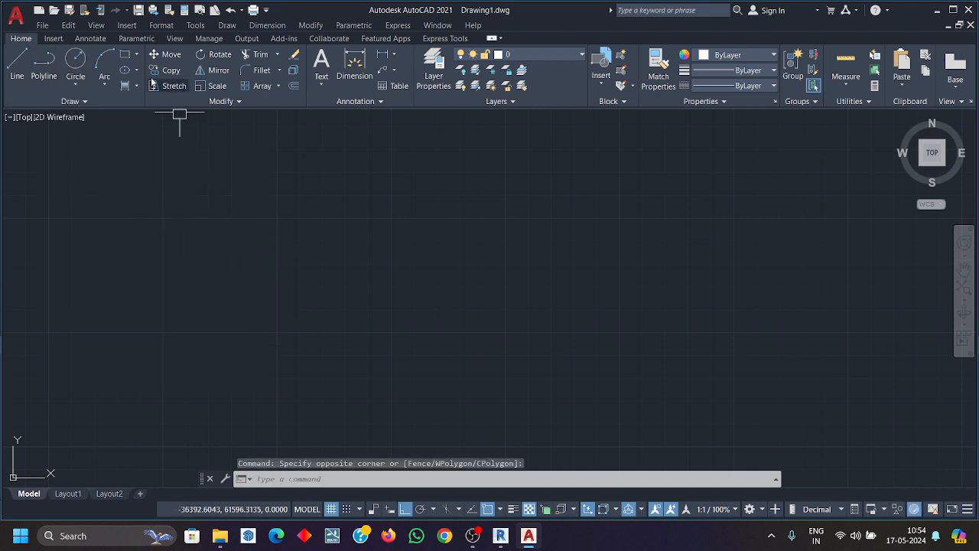
Draw a large horizontal rectangle in the middle of the empty drawing area.
click(125, 55)
click(307, 240)
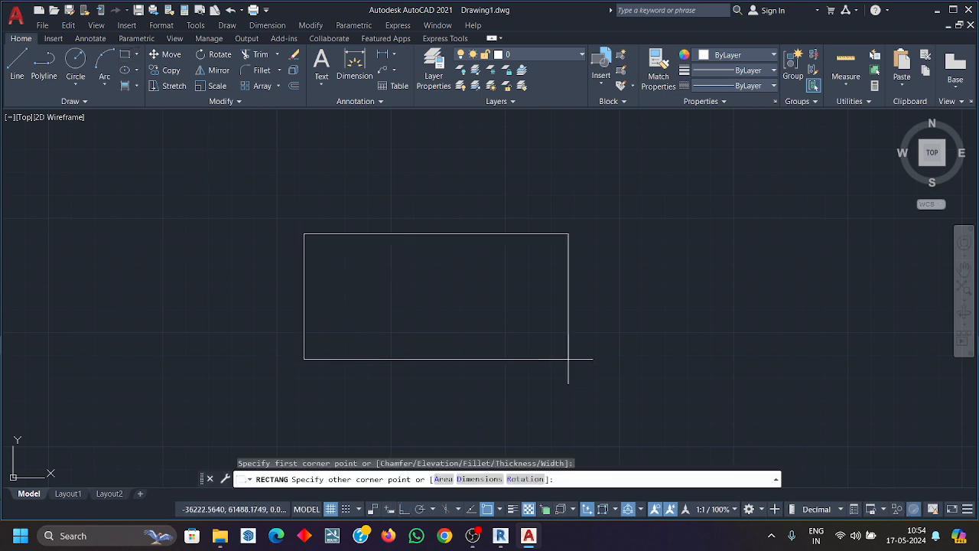
middle_drag(594, 368, 558, 312)
click(657, 407)
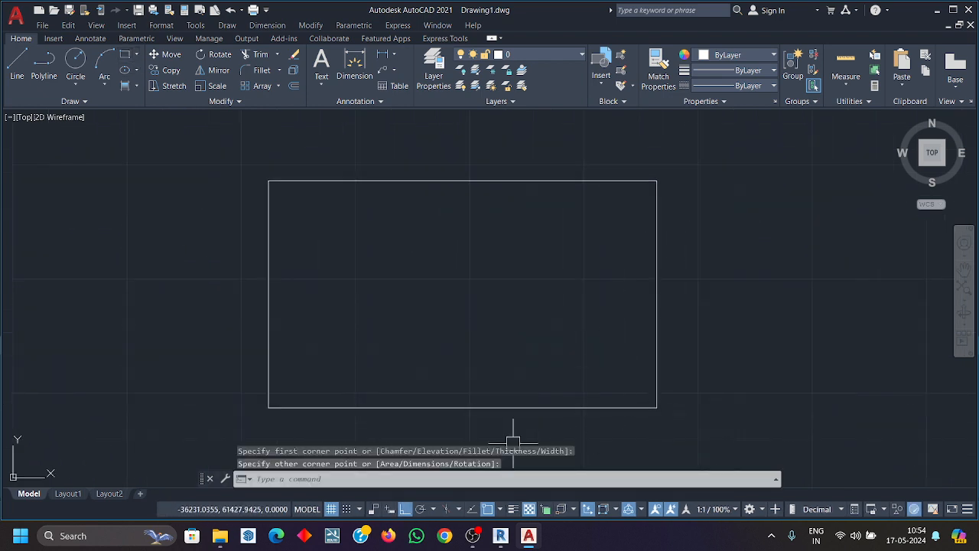
Draw a small circle inside the rectangle, slightly left of its center.
text(c)
key(Return)
click(431, 289)
click(451, 317)
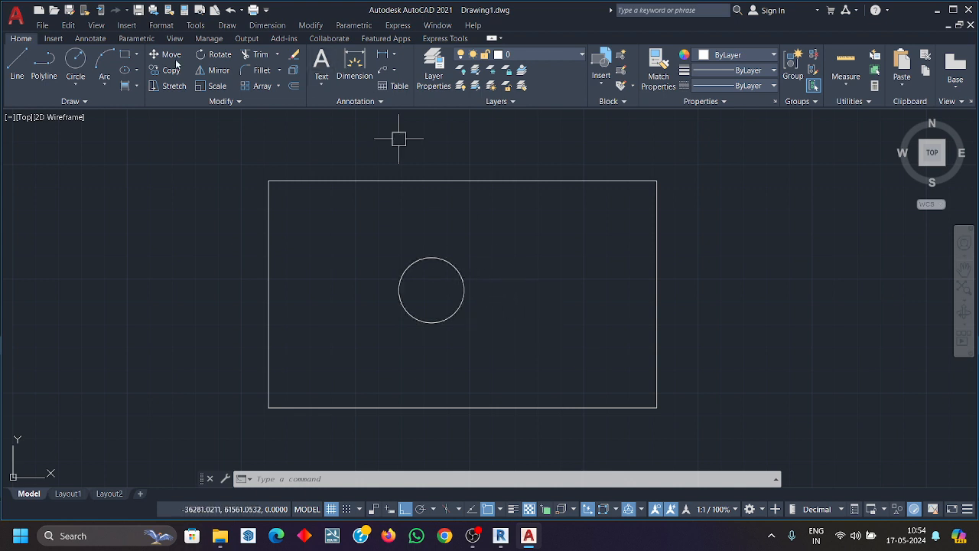
Create a five-sided wipeout inside the rectangle that fully encloses the circle.
click(80, 101)
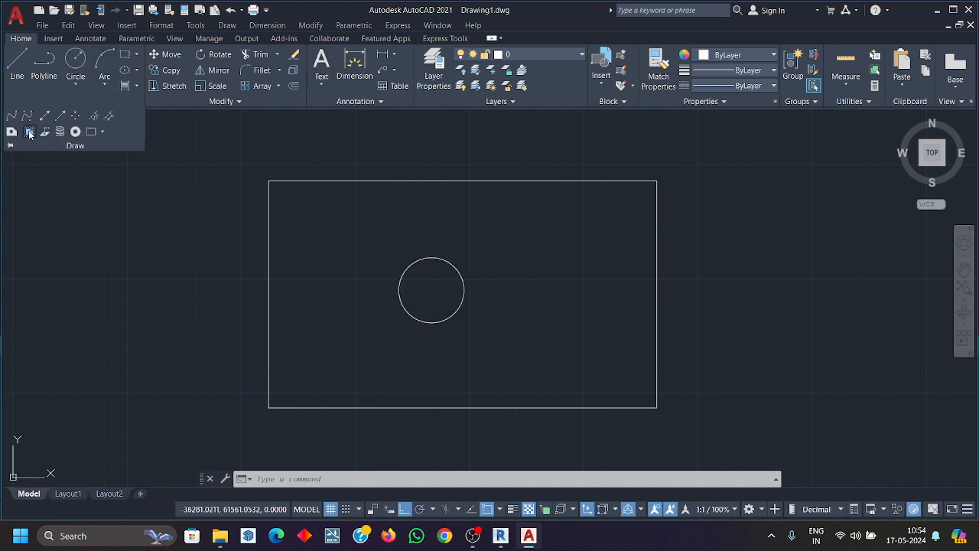
click(28, 134)
click(319, 334)
click(324, 245)
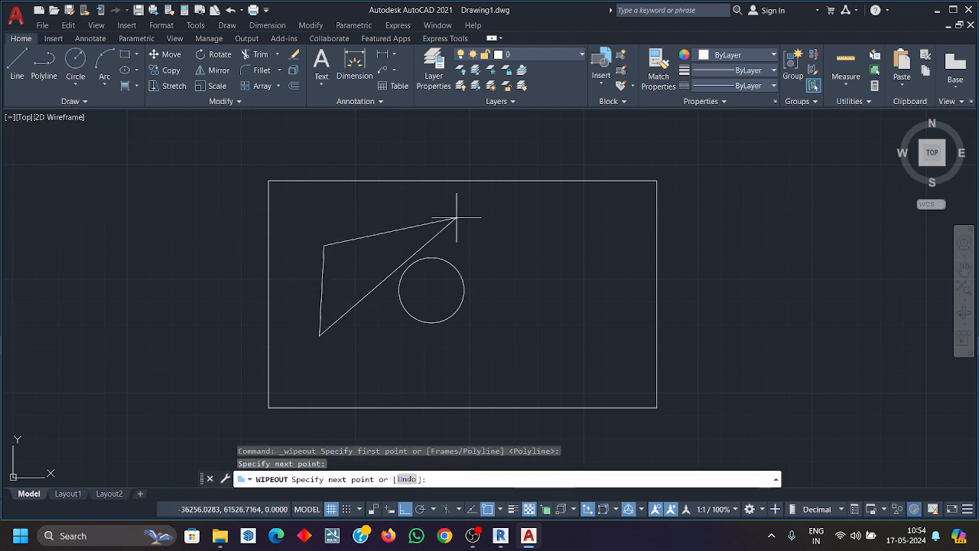
click(457, 218)
click(527, 300)
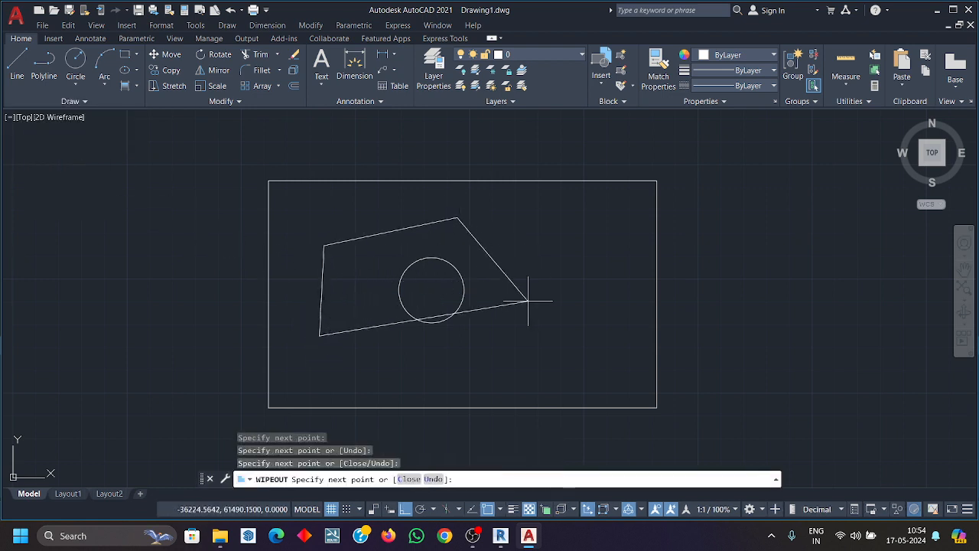
click(456, 375)
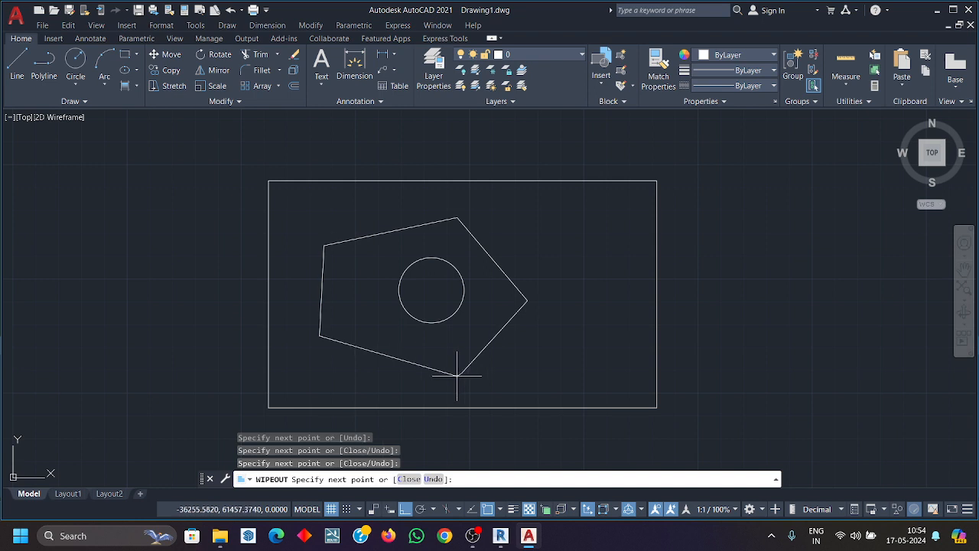
key(Return)
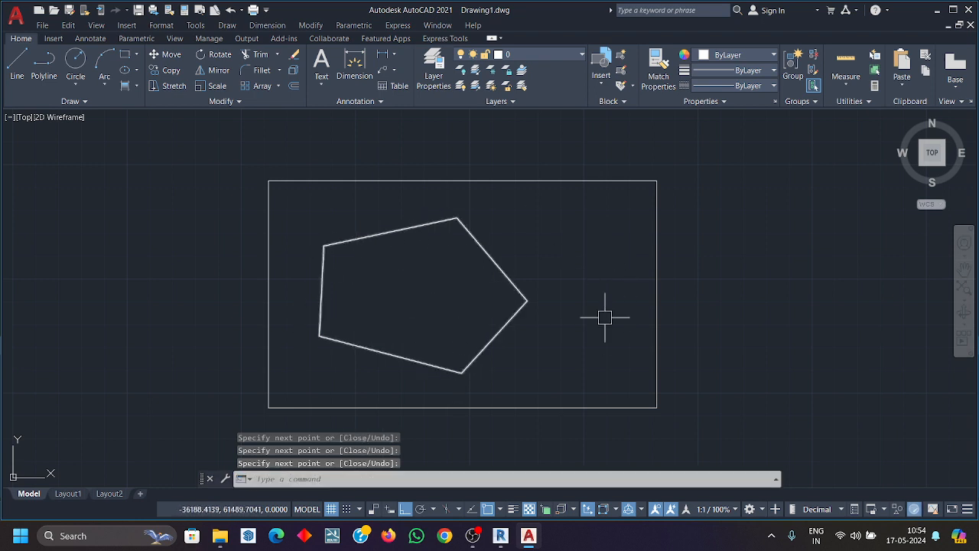
Set up a plot with the AutoCAD PDF (High Quality Print).pc3 plotter and ISO A4 (210.00 x 297.00 MM) paper.
middle_drag(478, 393, 449, 389)
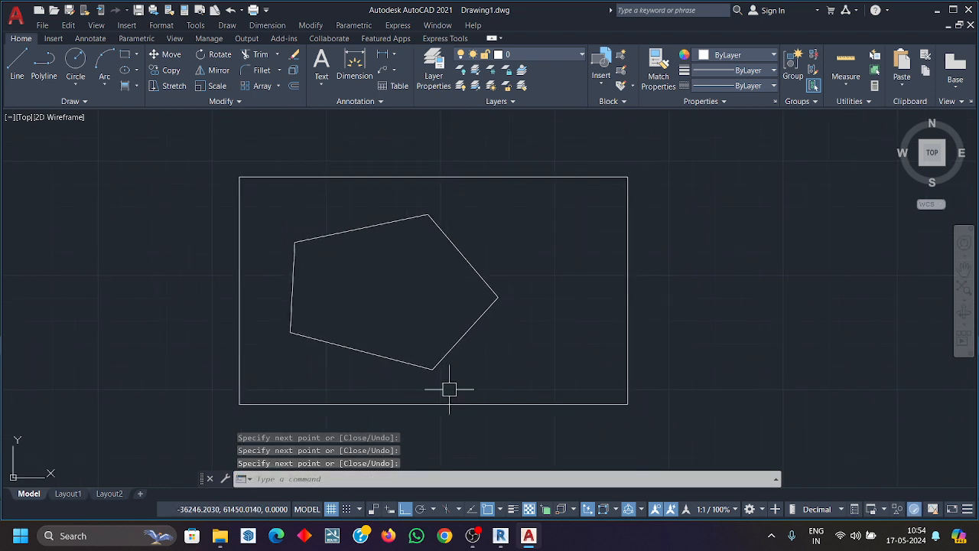
key(ctrl+p)
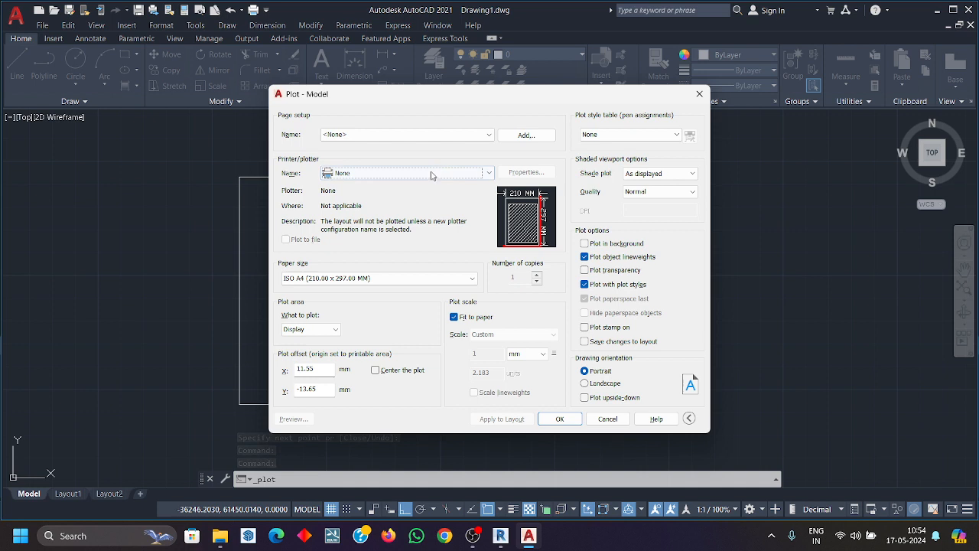
click(430, 174)
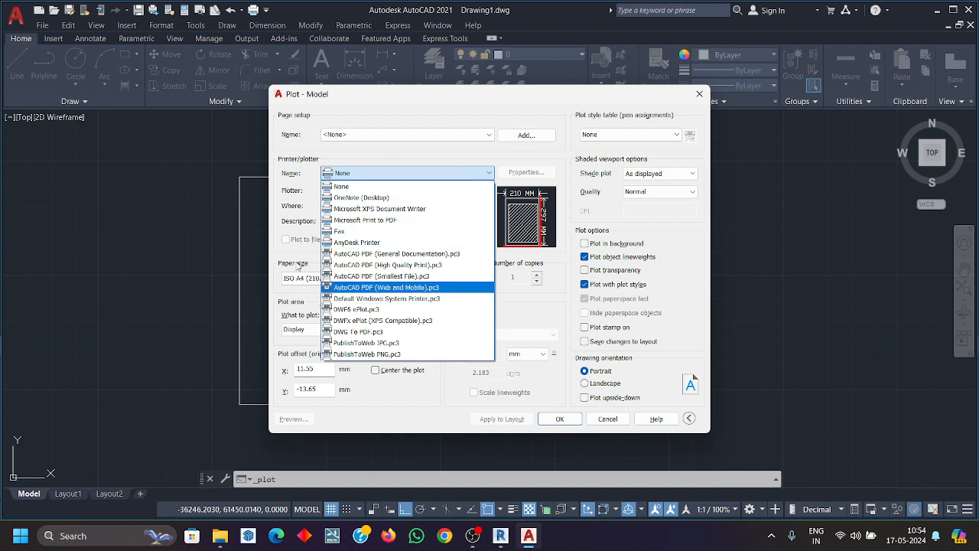
click(403, 267)
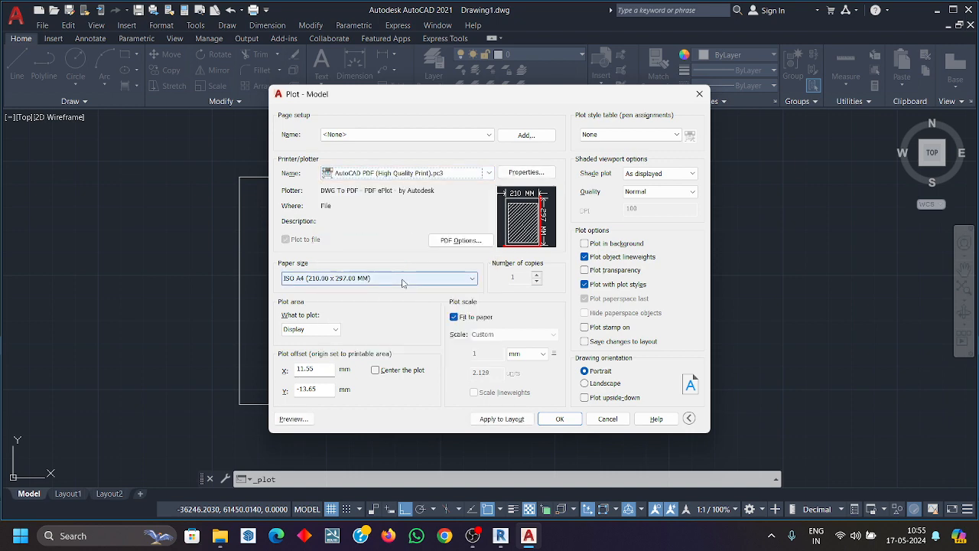
click(403, 282)
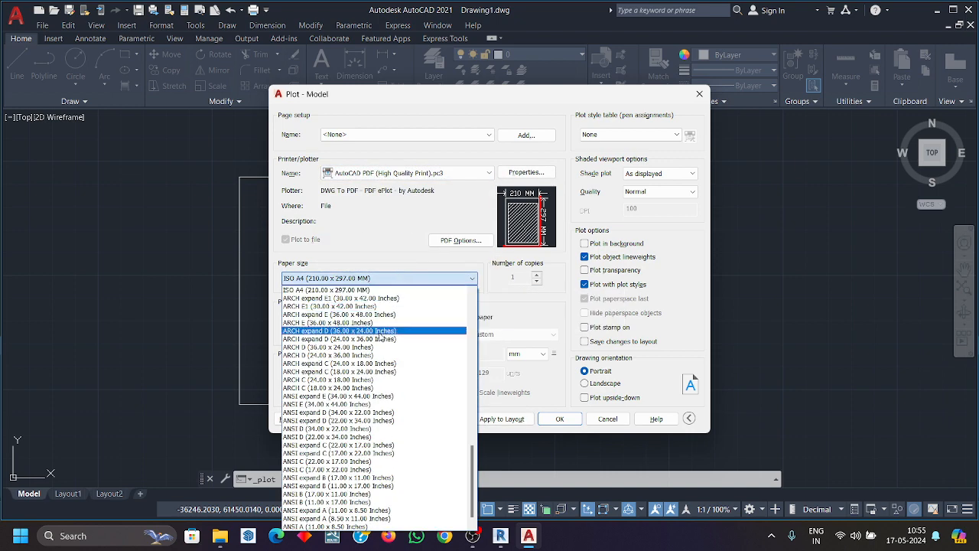
scroll(367, 387, up, 1)
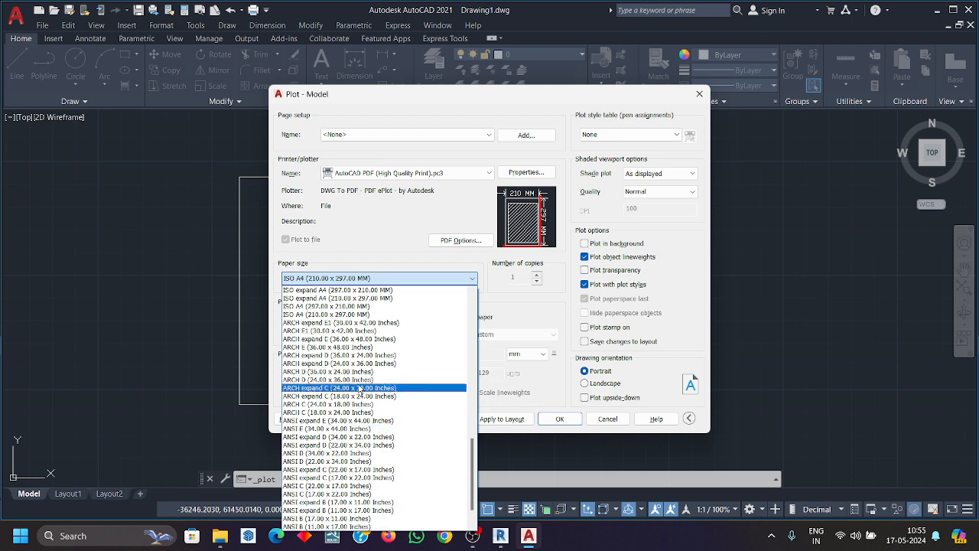
click(358, 314)
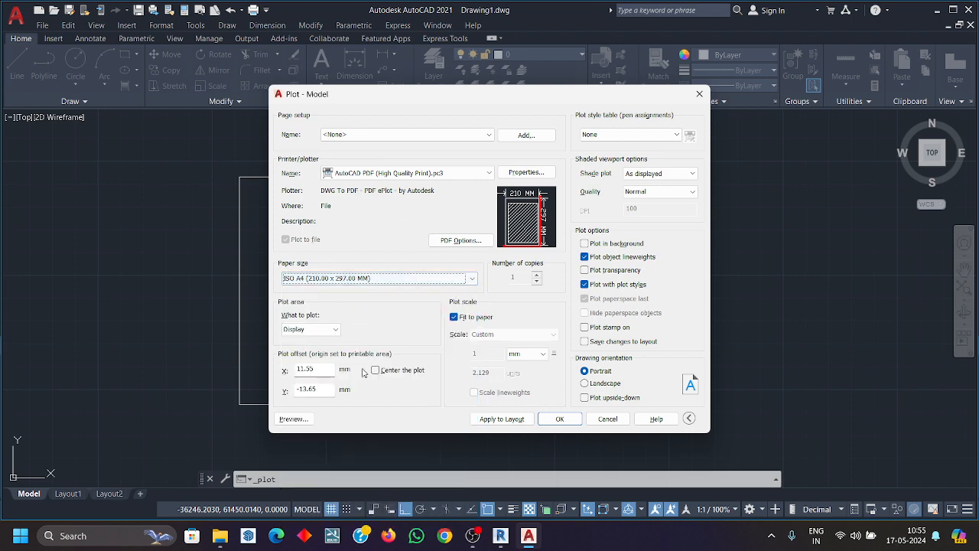
Set the plot area to Window and define it with a window enclosing the whole rectangle.
click(323, 329)
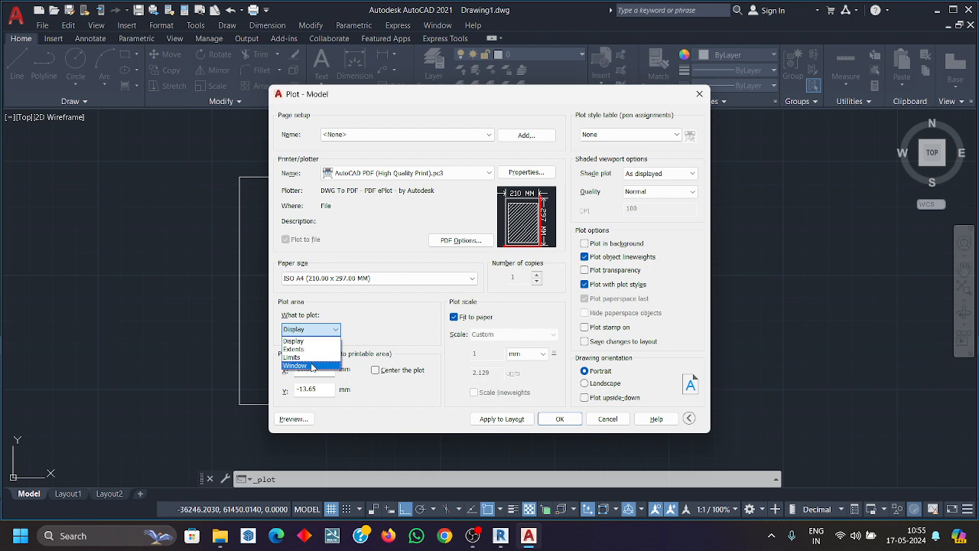
click(295, 366)
click(165, 190)
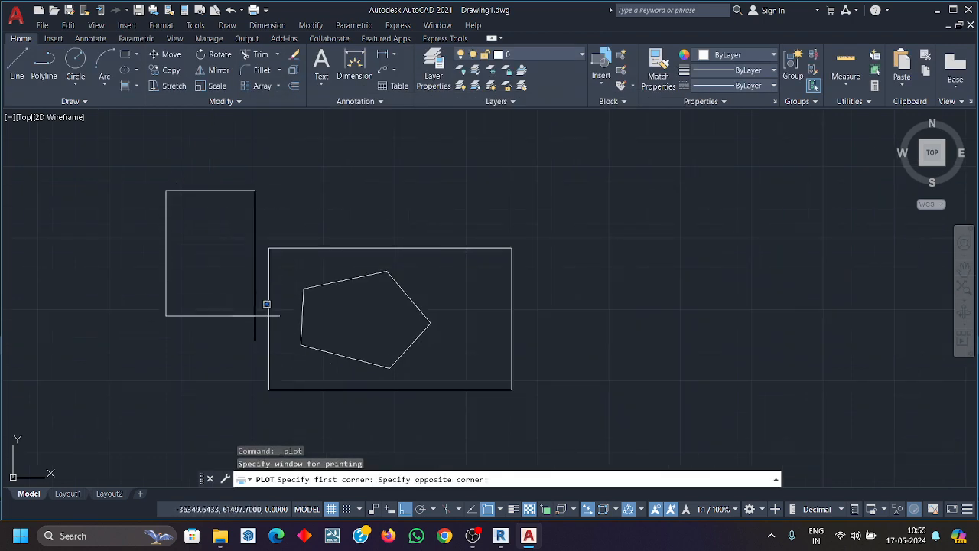
click(595, 434)
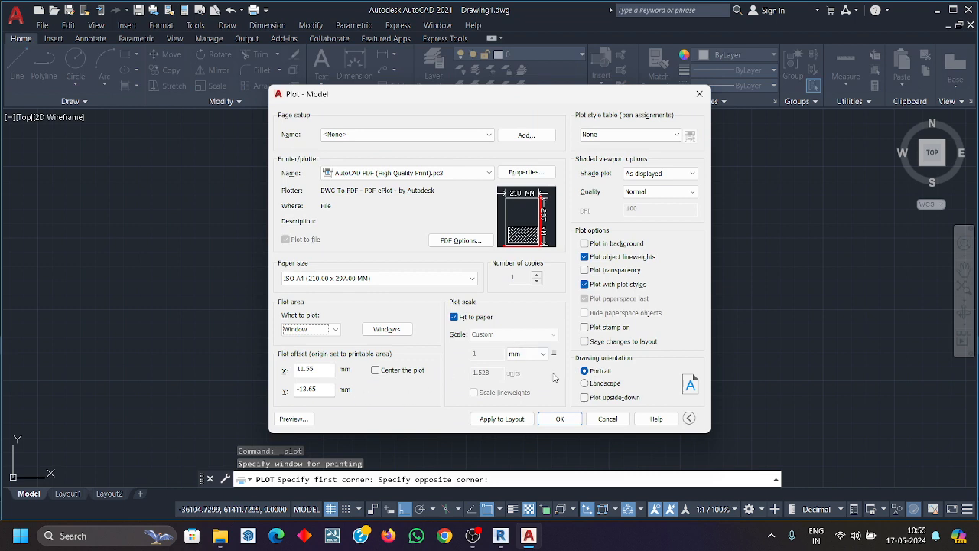
Compare the landscape and portrait drawing orientations for the plot, finishing on portrait.
click(584, 385)
click(585, 372)
click(584, 383)
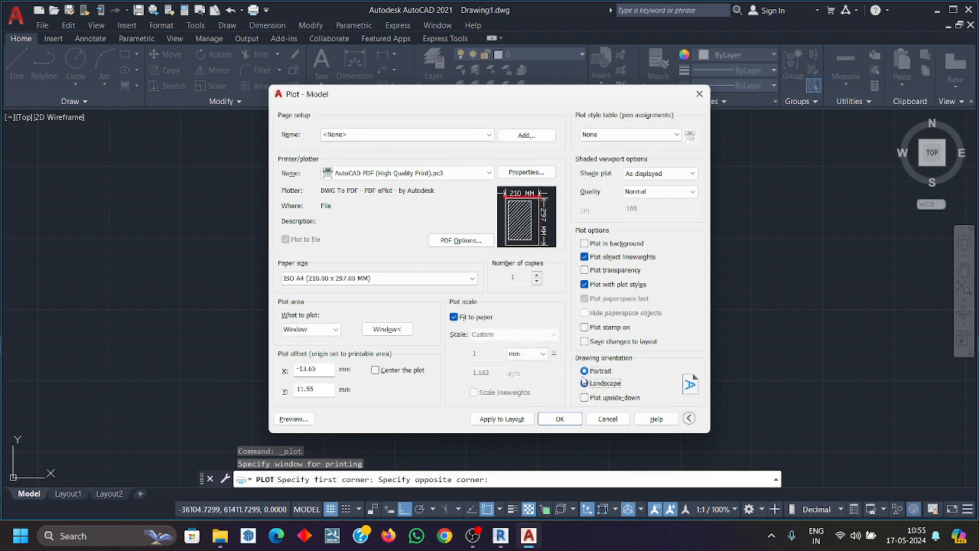
click(585, 372)
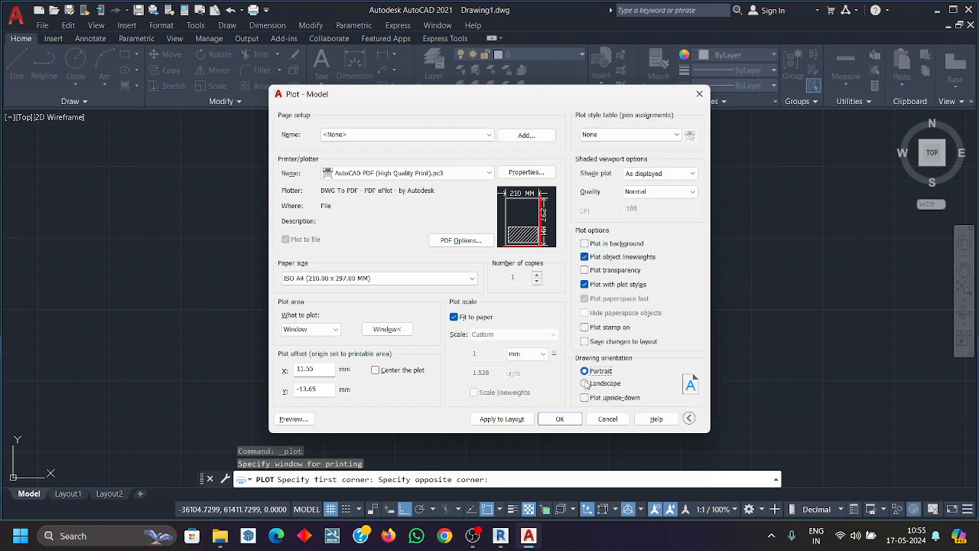
Switch the plot to landscape orientation, preview the rectangle and wipeout on the sheet, and leave the plot setup.
click(584, 383)
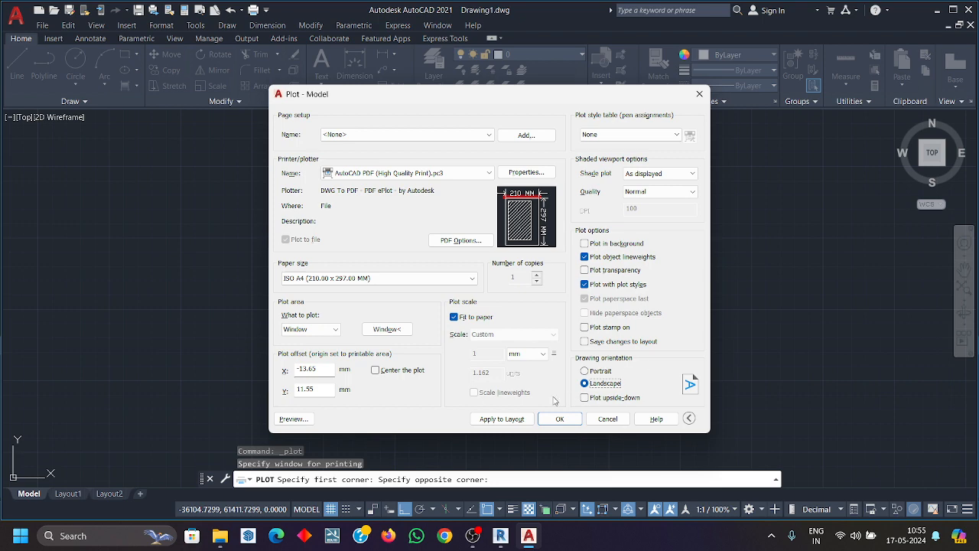
click(294, 419)
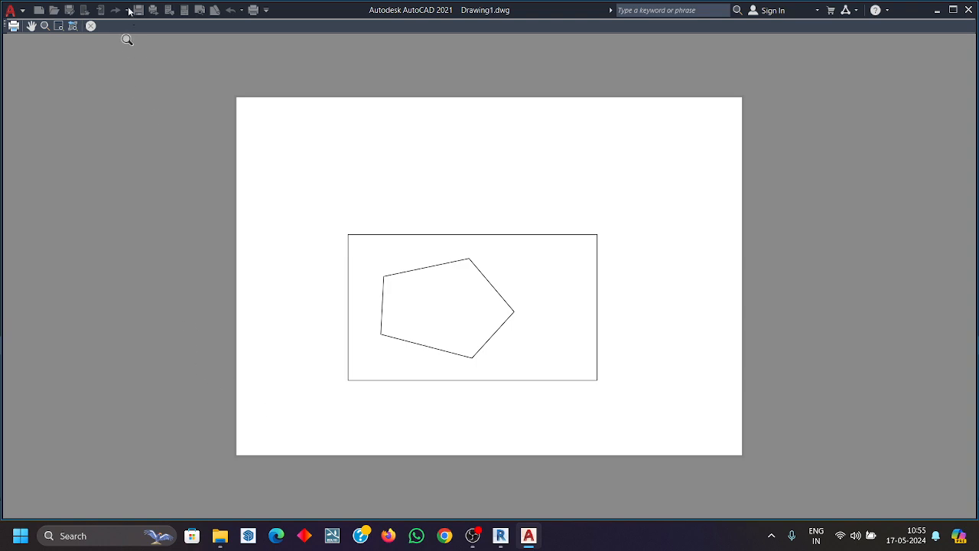
click(91, 26)
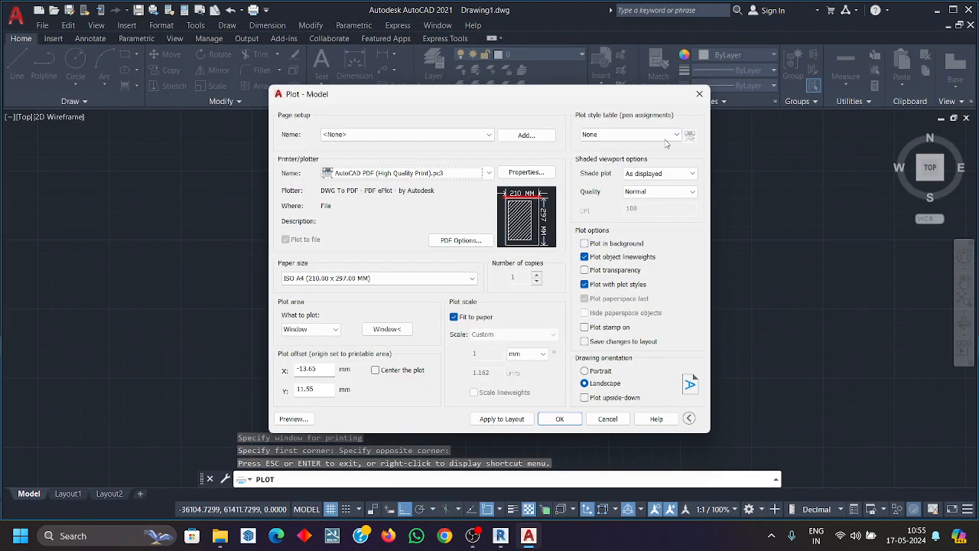
click(699, 93)
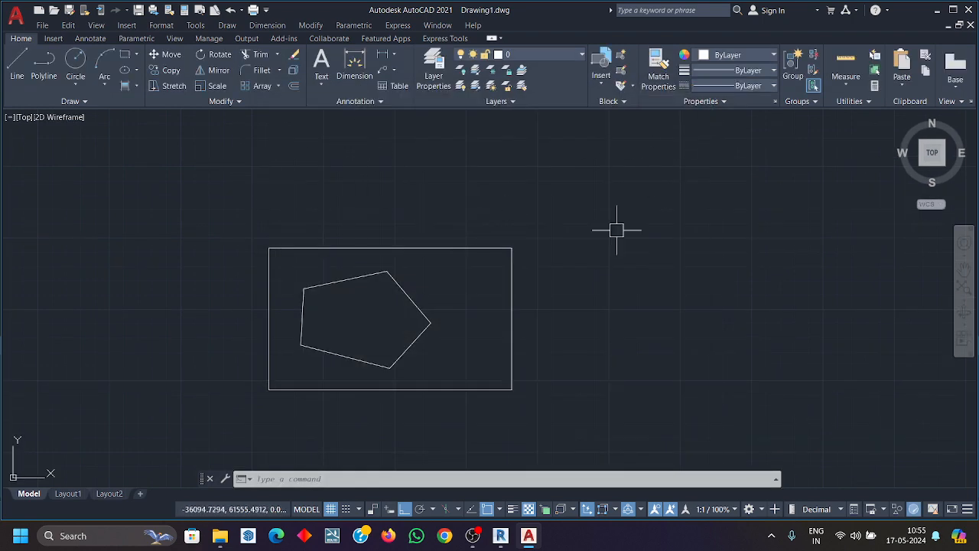
Set the wipeout frames mode to OFF.
text(ws)
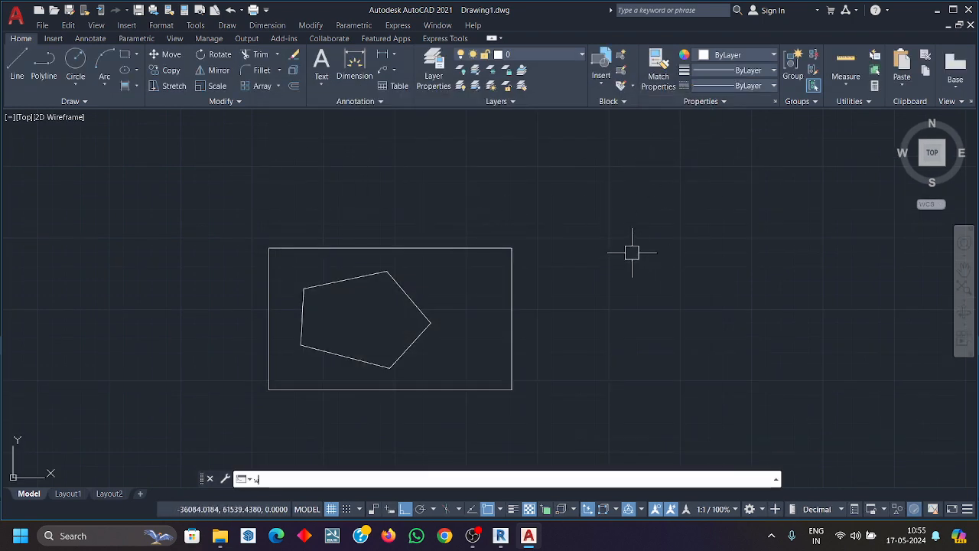
key(Return)
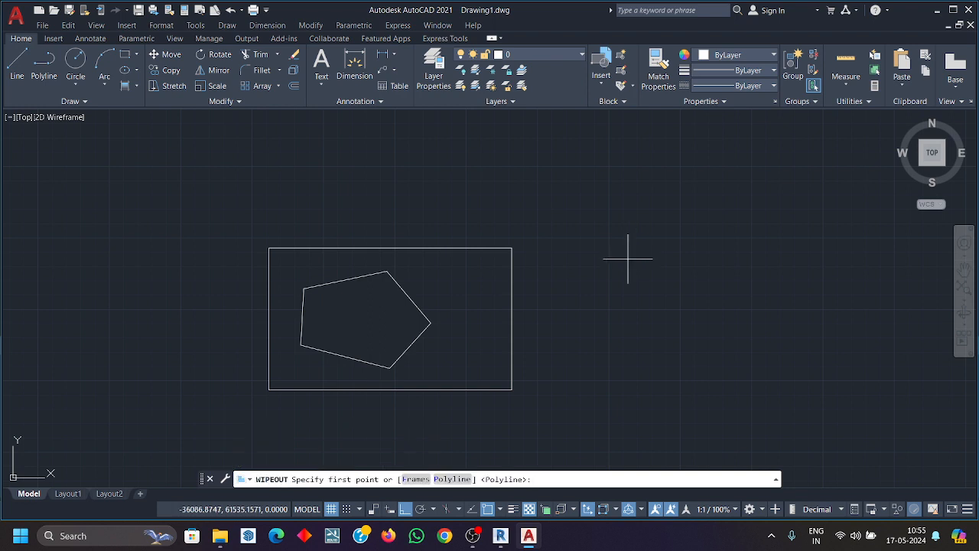
click(422, 479)
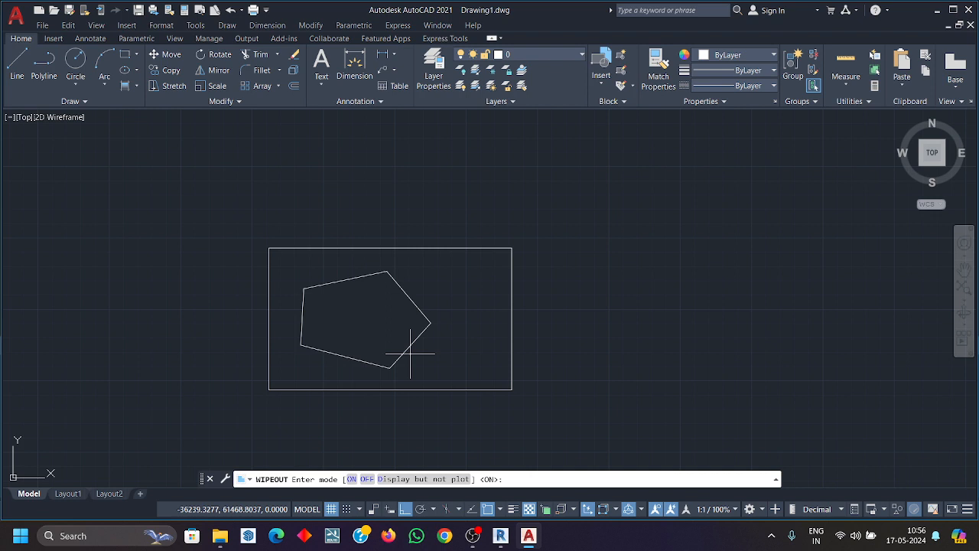
click(367, 479)
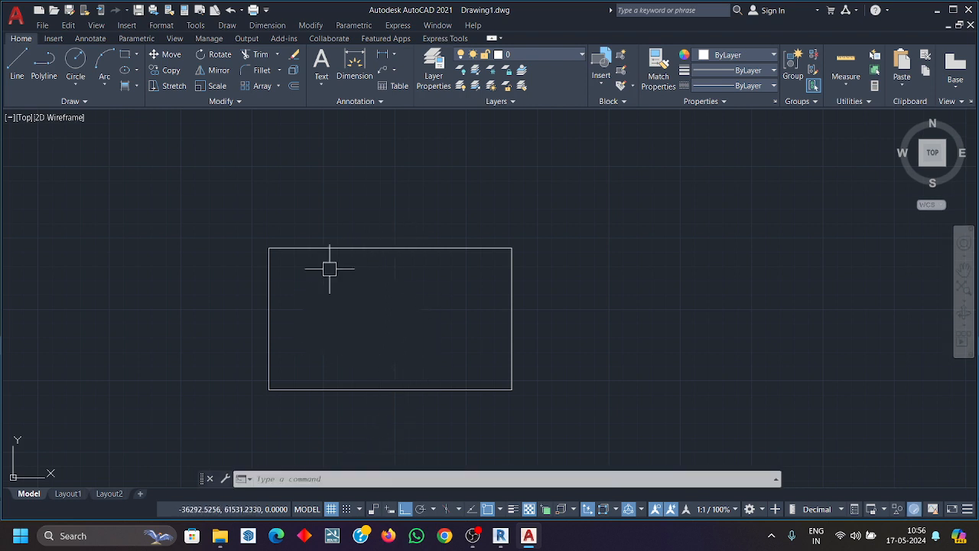
scroll(408, 319, up, 4)
scroll(406, 319, down, 4)
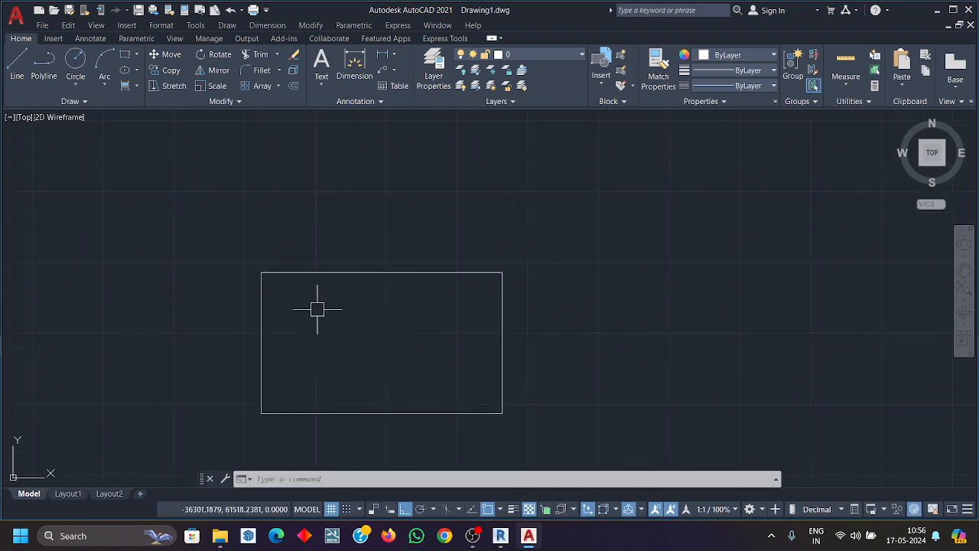
Set the wipeout frames mode to Display but not plot.
text(WIPEOUT)
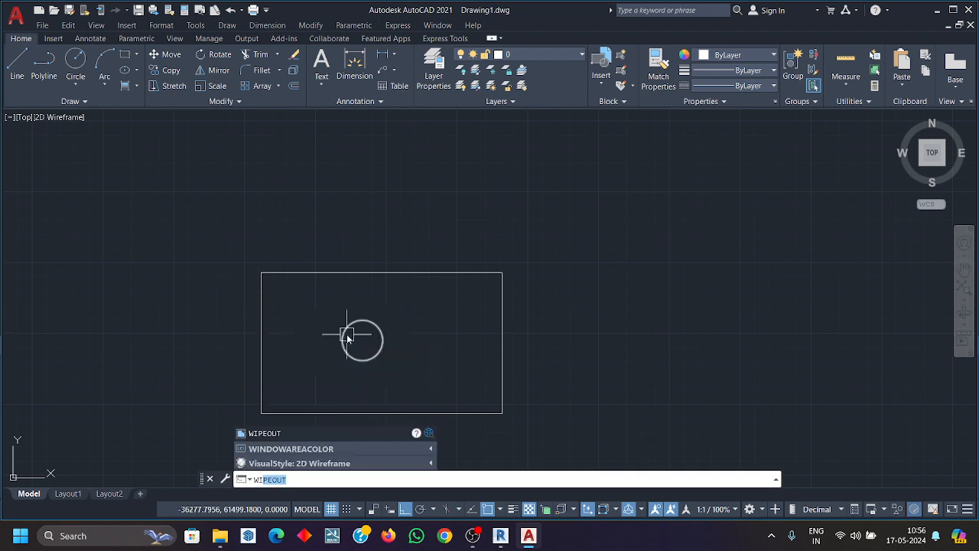
key(Return)
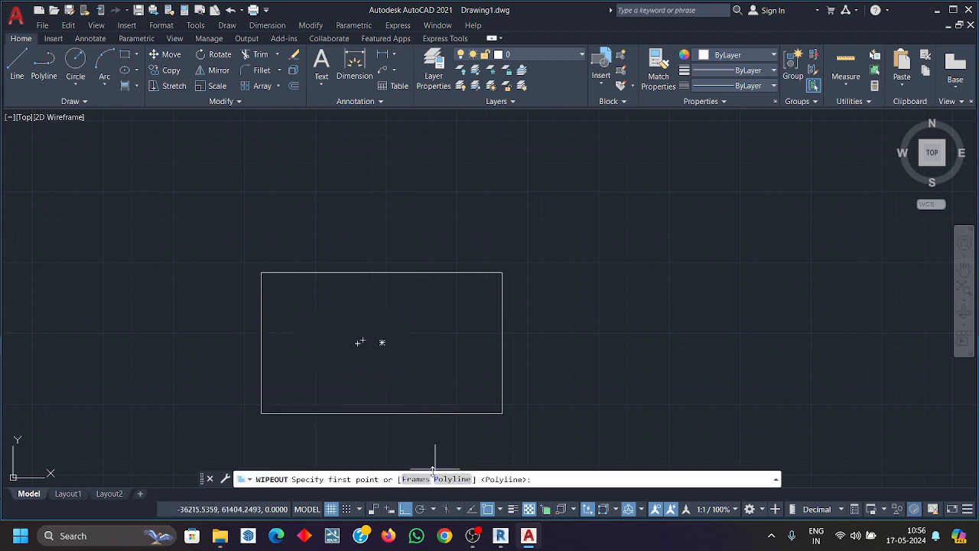
click(417, 479)
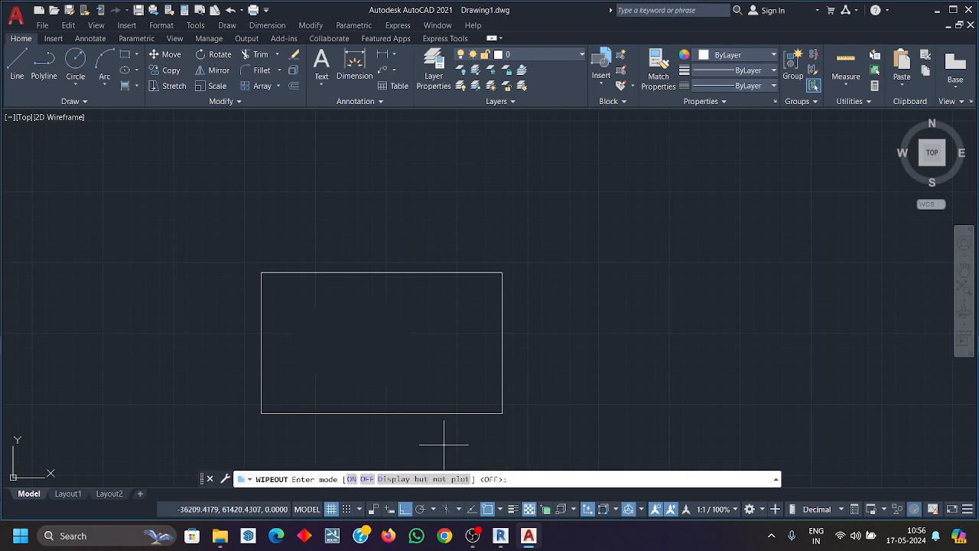
click(423, 478)
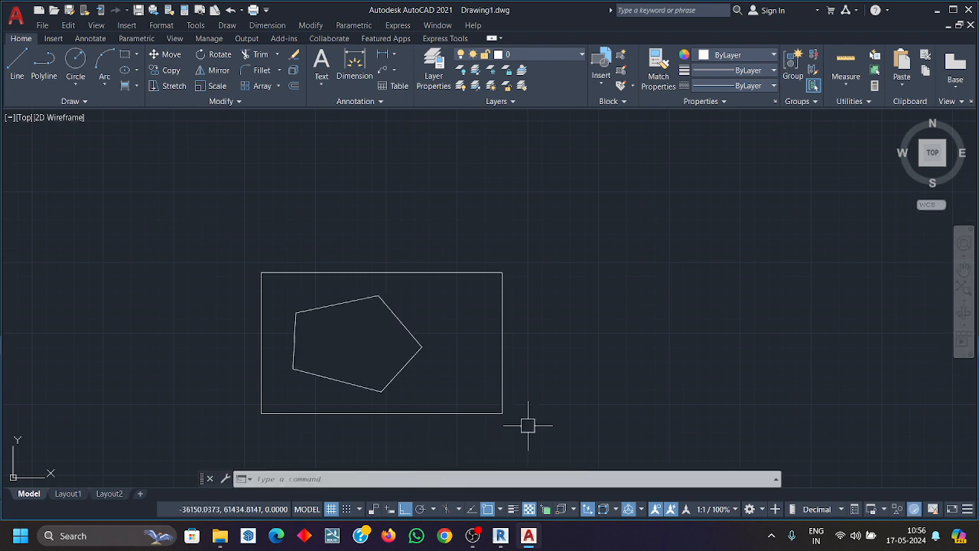
Set up a plot of a window enclosing the whole rectangle, using the AutoCAD PDF (High Quality Print).pc3 plotter.
key(ctrl+p)
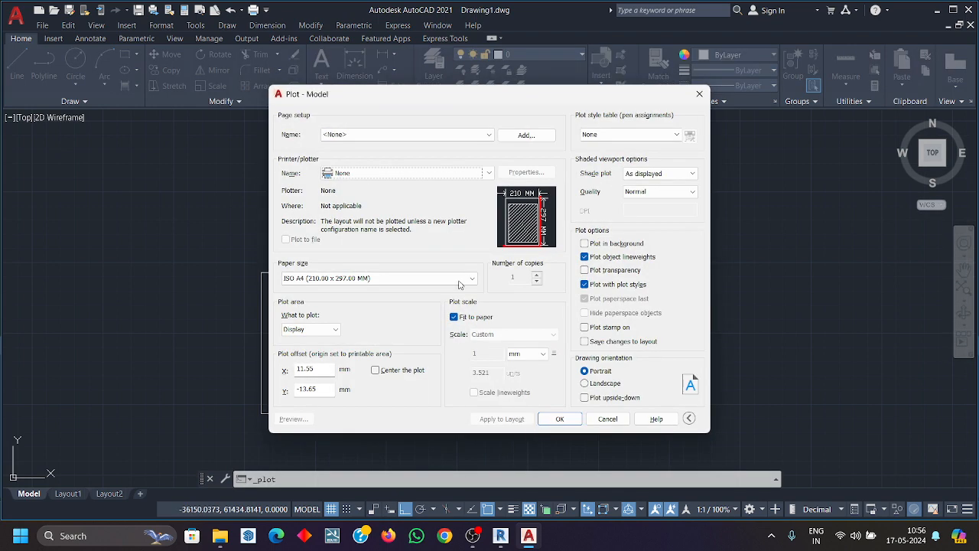
click(418, 136)
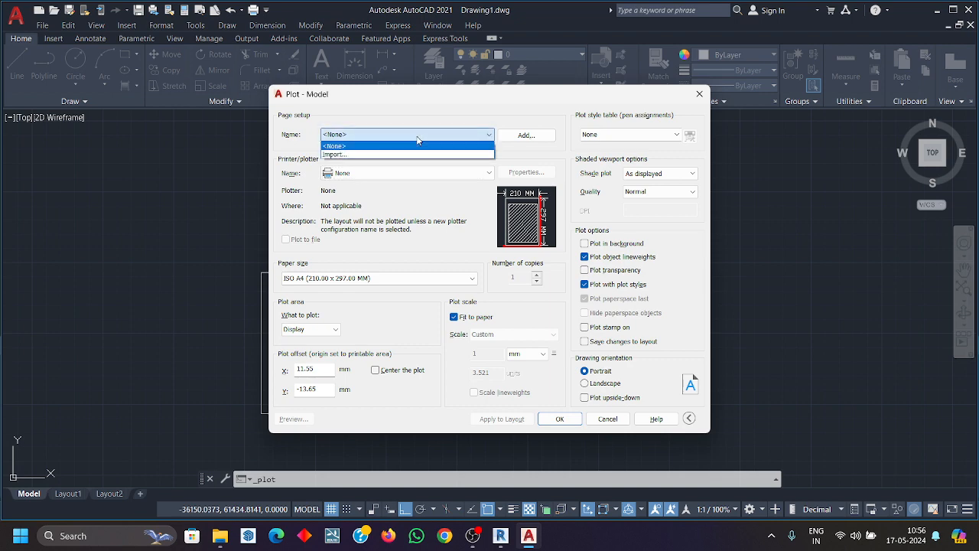
click(417, 139)
click(321, 329)
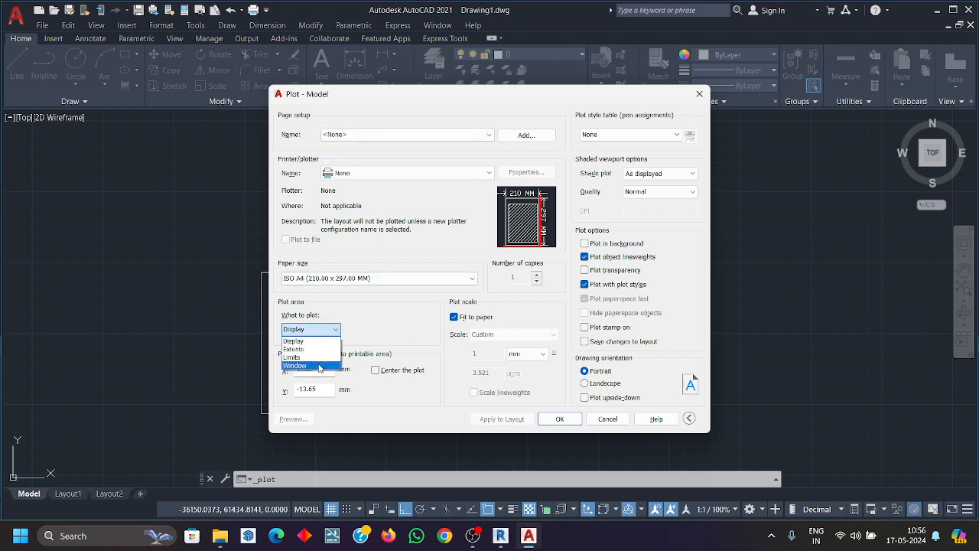
click(319, 366)
click(187, 227)
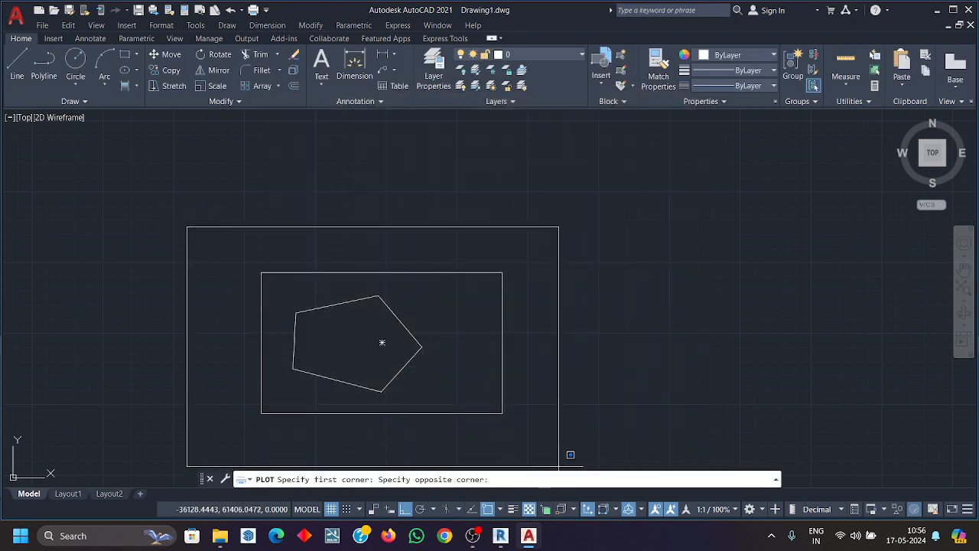
click(561, 459)
click(427, 175)
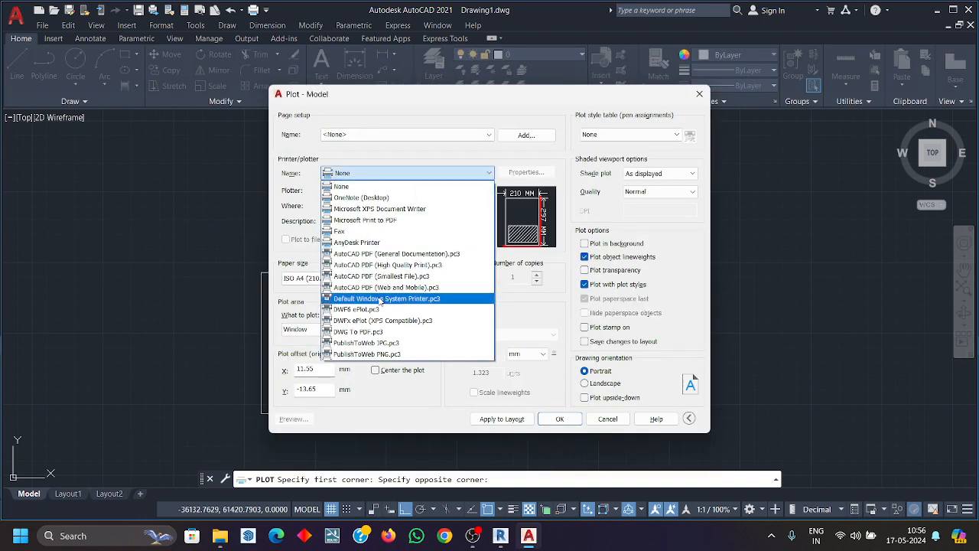
click(387, 264)
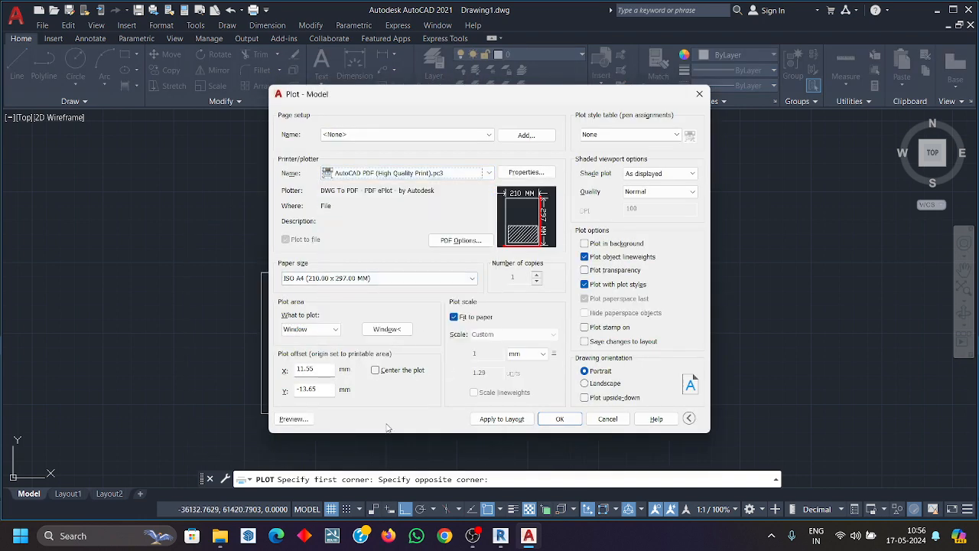
Preview the plot to check the wipeout frame on paper, and leave the plot setup without printing.
click(310, 419)
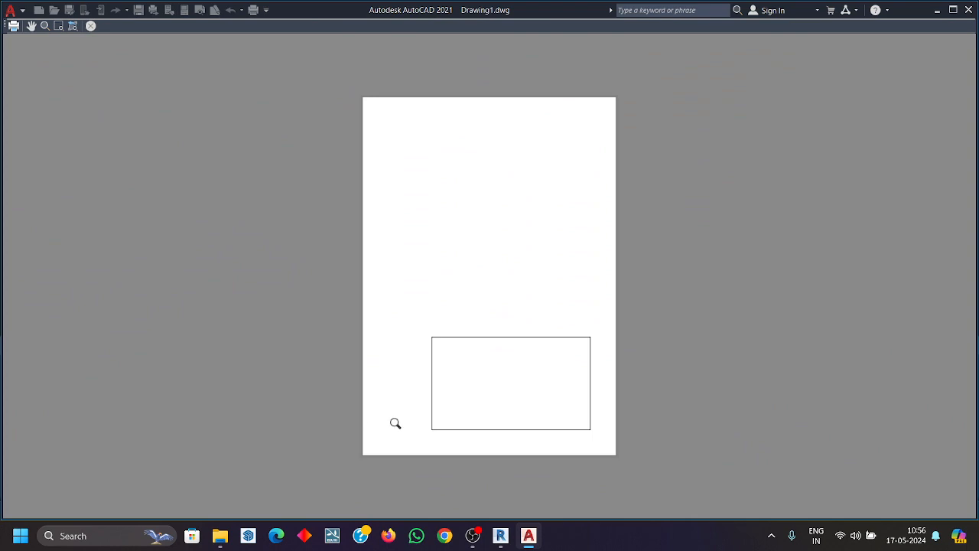
scroll(406, 422, up, 3)
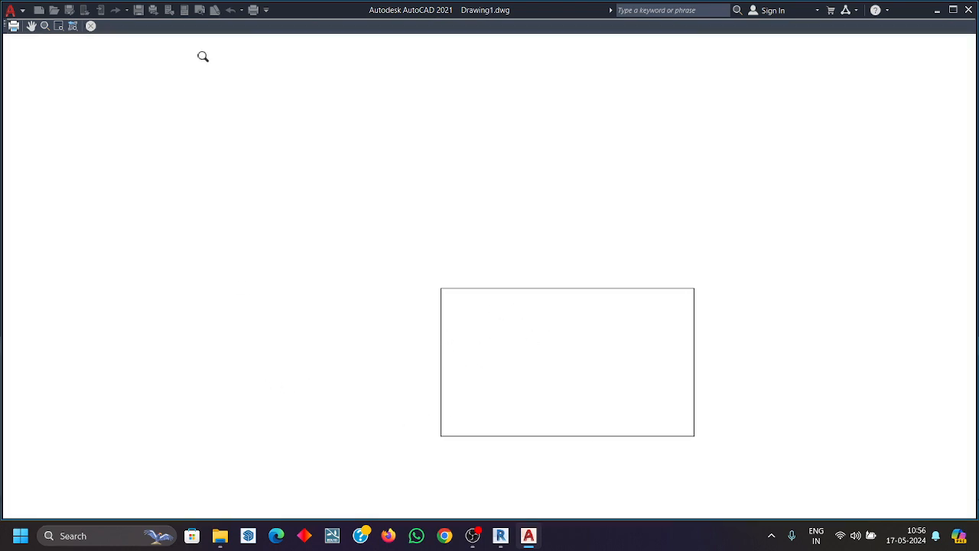
key(Escape)
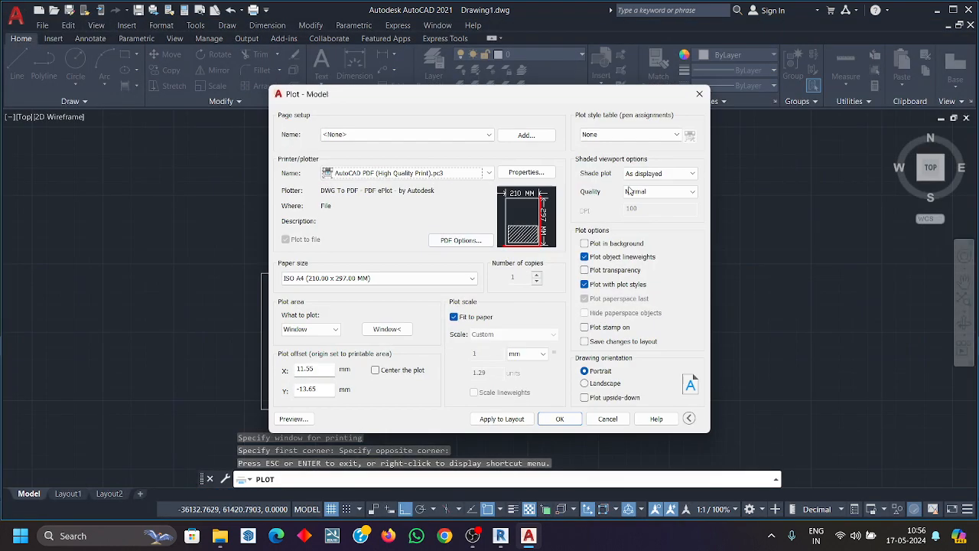
click(699, 94)
Delete the rectangle, the wipeout and the circle together.
scroll(573, 279, down, 1)
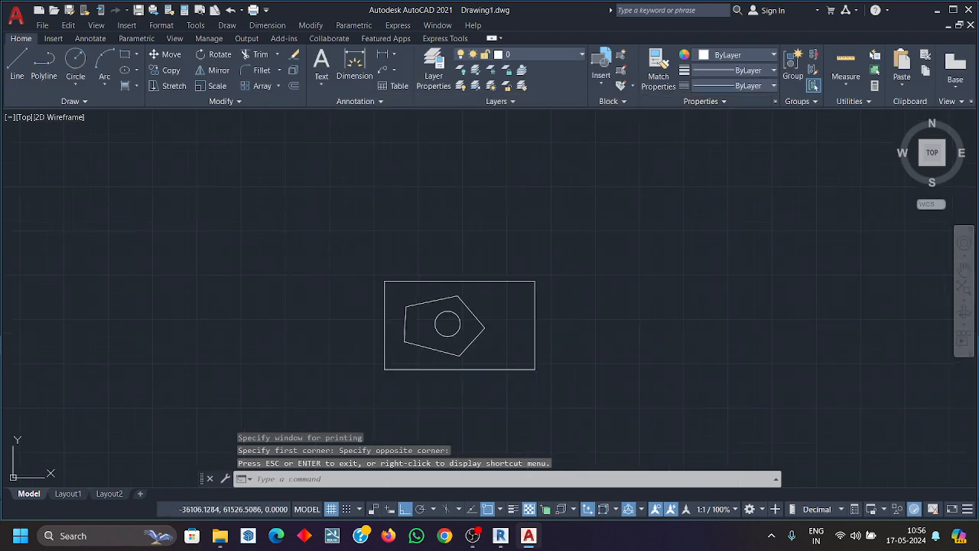
click(627, 369)
click(275, 233)
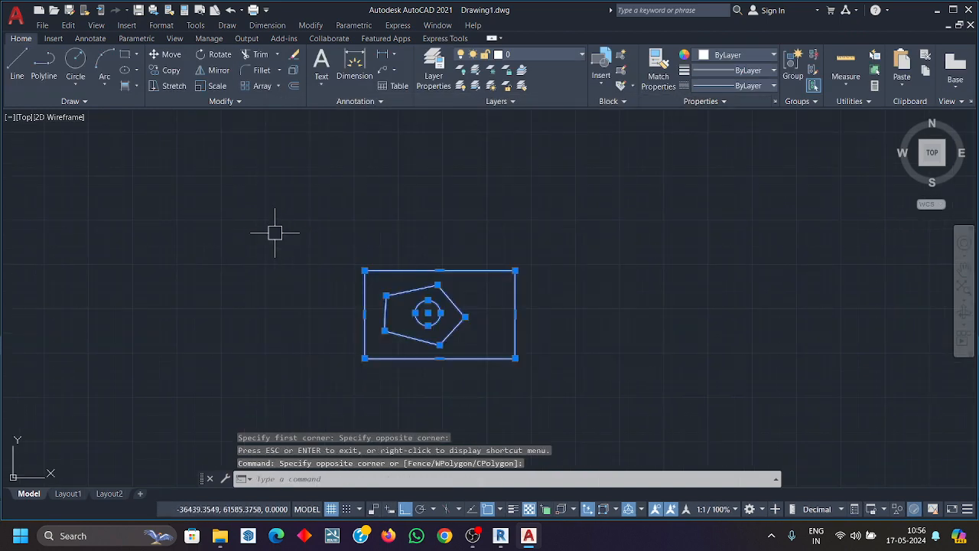
key(Delete)
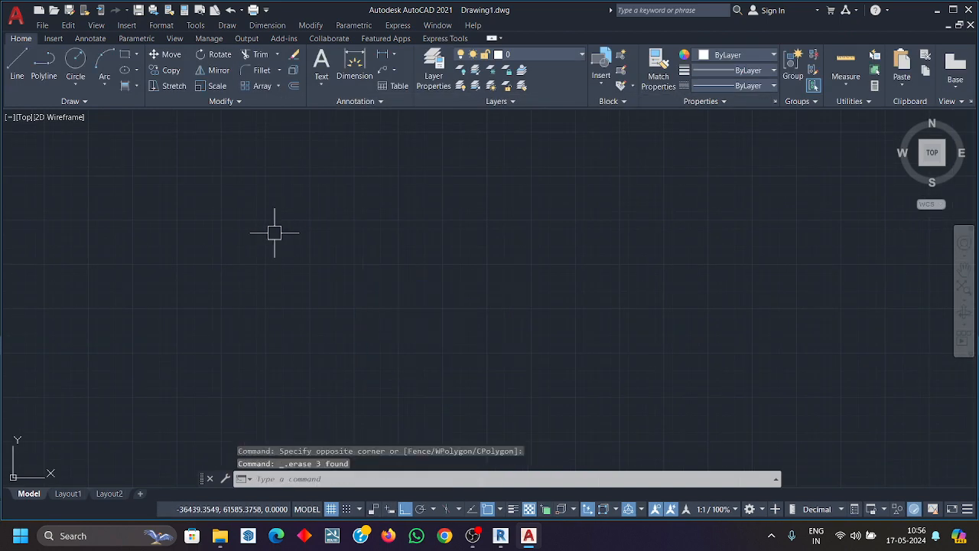
Draw a helix in the empty drawing area, picking a large base radius, a smaller top radius and the height freehand.
click(75, 101)
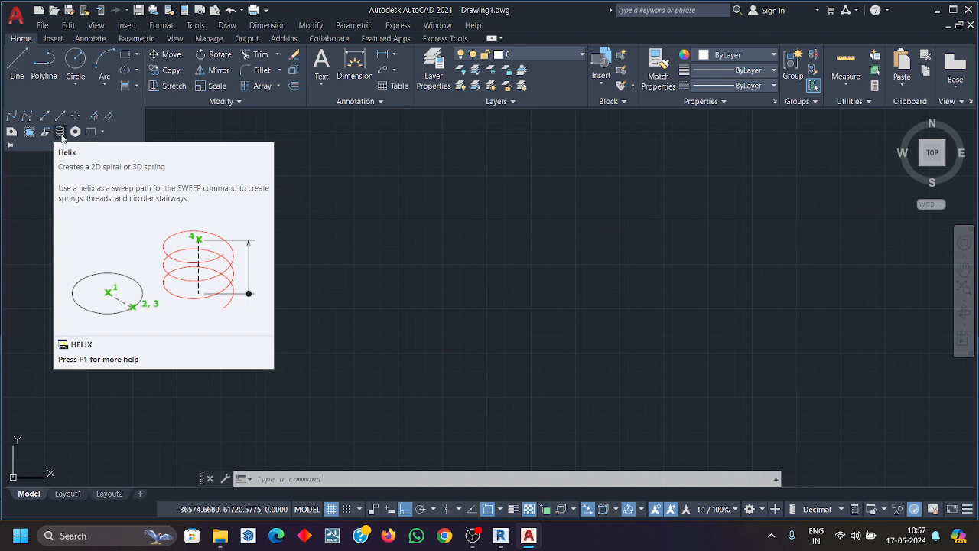
click(61, 134)
click(398, 251)
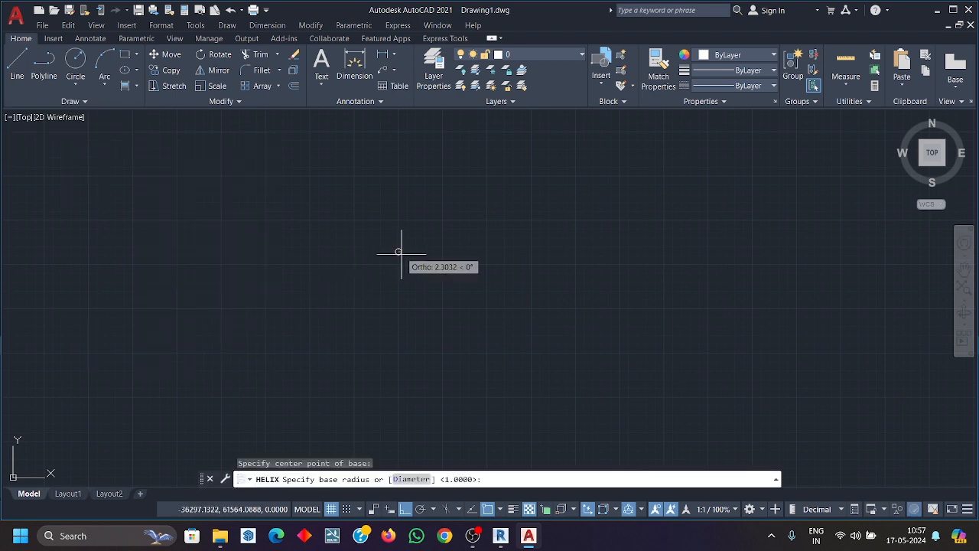
click(420, 319)
click(414, 257)
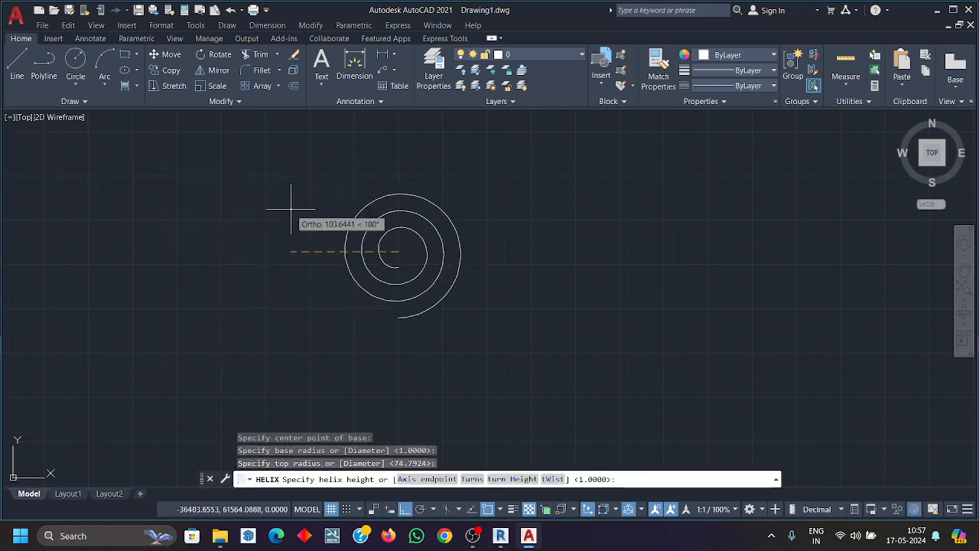
click(343, 280)
Start a donut and define its inside diameter and a larger outside diameter by picking two points for each.
click(95, 102)
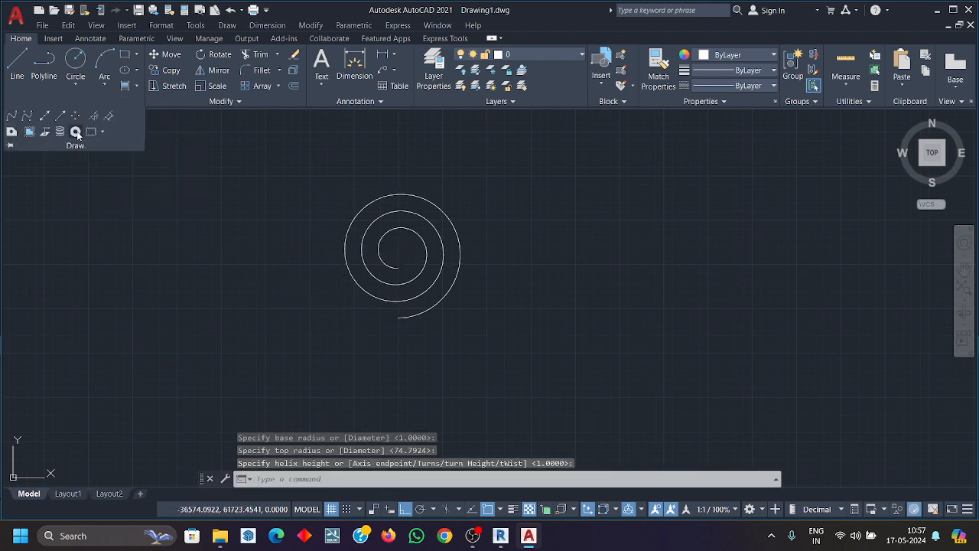
click(76, 132)
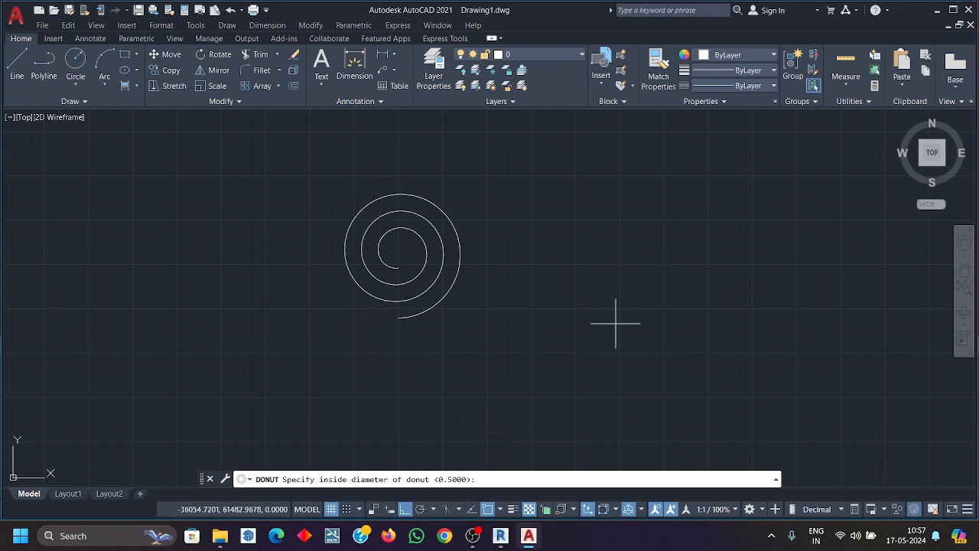
click(589, 280)
click(596, 324)
click(608, 280)
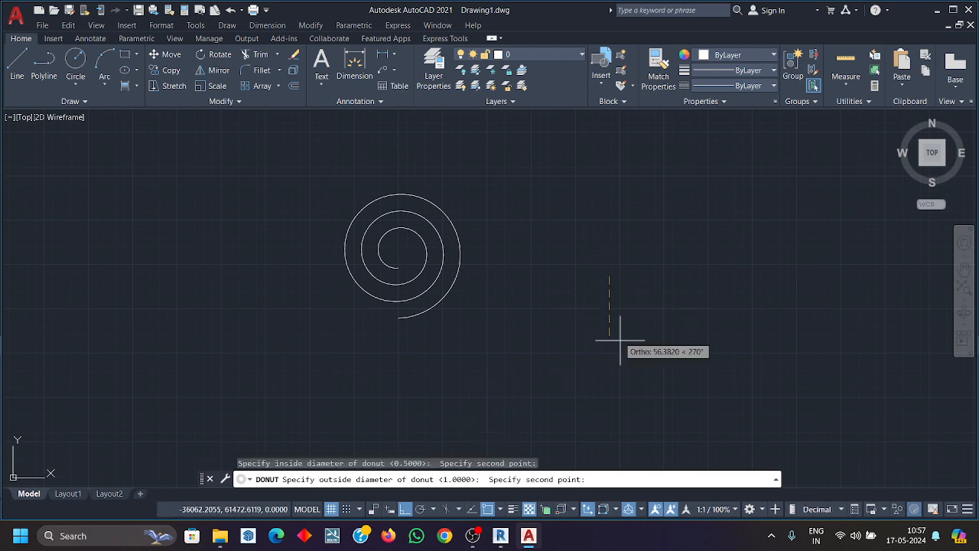
click(606, 349)
Place eleven donuts scattered around the helix and end the Donut command.
click(643, 319)
click(402, 410)
click(182, 366)
click(161, 229)
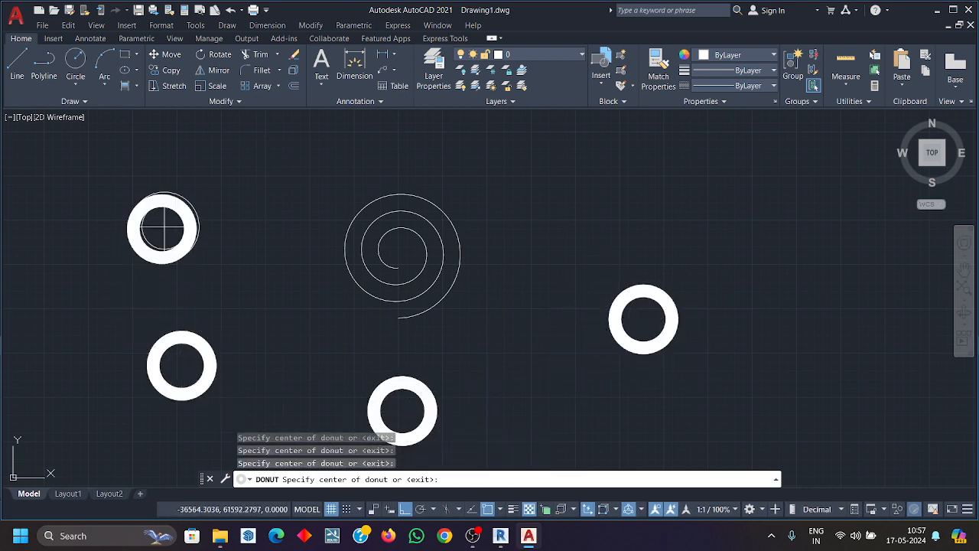
click(423, 135)
click(651, 188)
click(866, 247)
middle_drag(767, 365, 677, 295)
scroll(668, 285, down, 5)
click(681, 343)
click(396, 387)
click(209, 275)
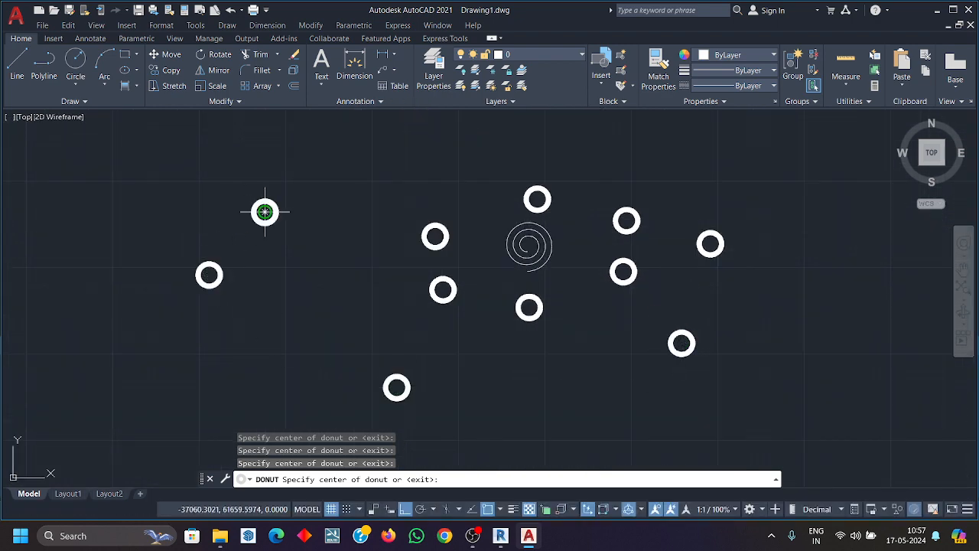
click(265, 212)
key(Escape)
Delete the helix and all eleven donuts together.
click(106, 103)
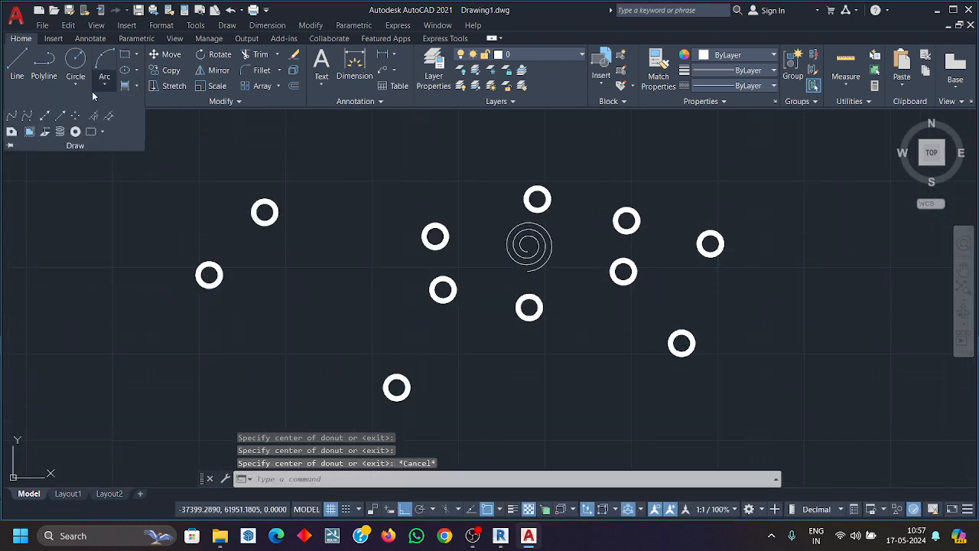
click(102, 131)
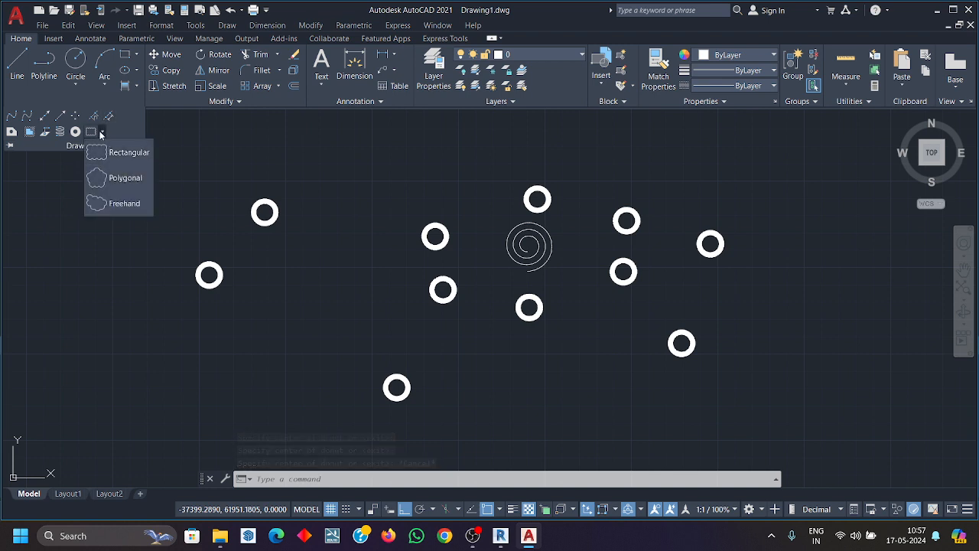
scroll(253, 219, down, 3)
click(551, 319)
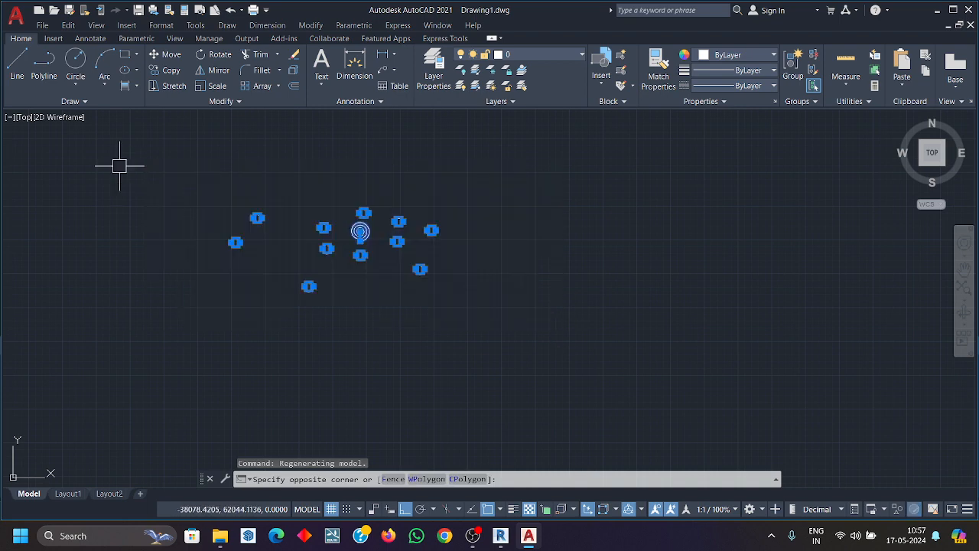
click(120, 165)
key(Delete)
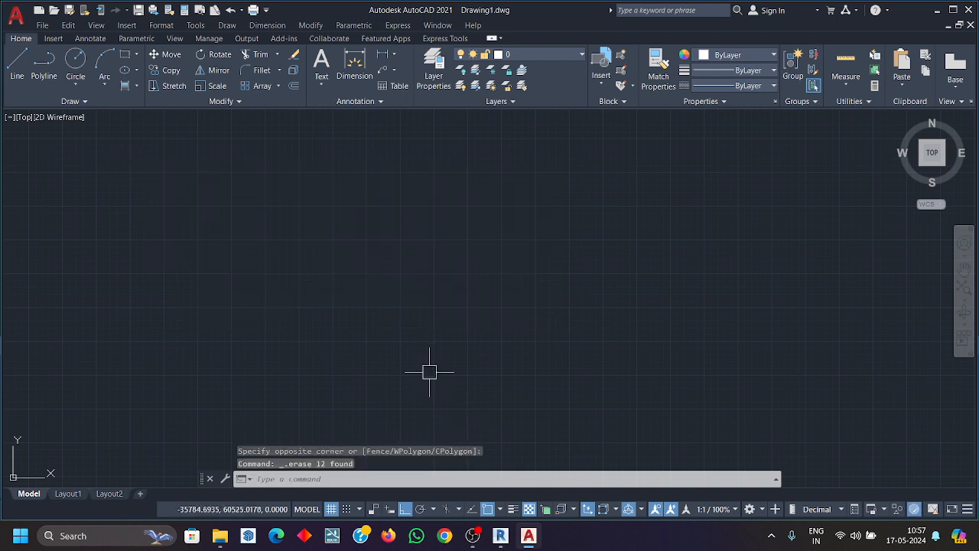
Draw a wide rectangle freehand in the empty drawing area.
text(rec)
key(Return)
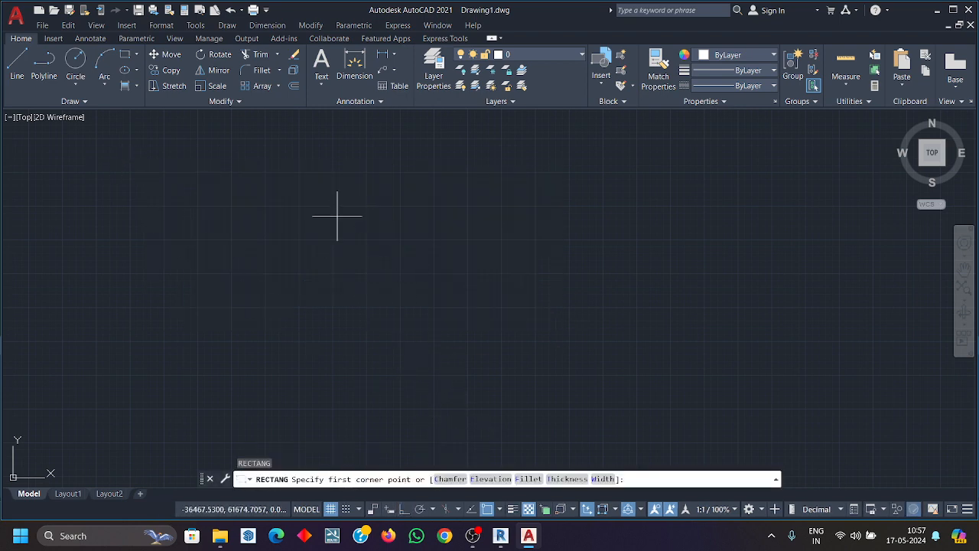
click(336, 215)
click(635, 341)
middle_drag(597, 342, 482, 341)
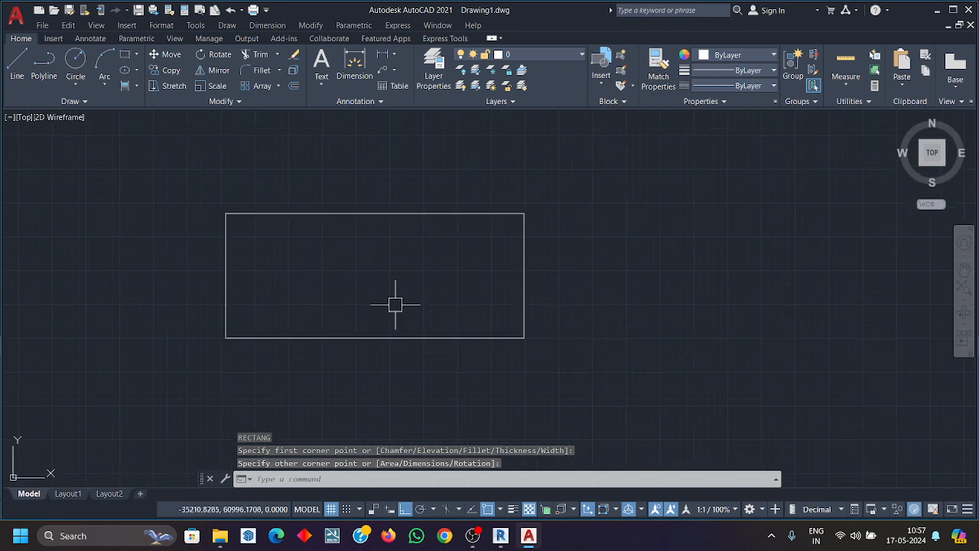
Draw a rectangular revision cloud overlapping the rectangle's lower-right corner, using the default arc length.
click(84, 101)
click(101, 133)
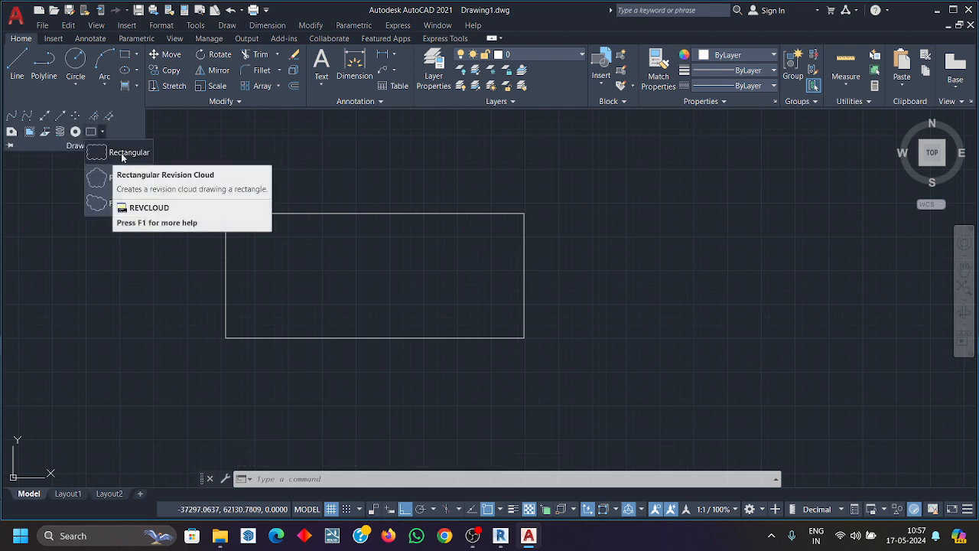
click(121, 157)
click(434, 297)
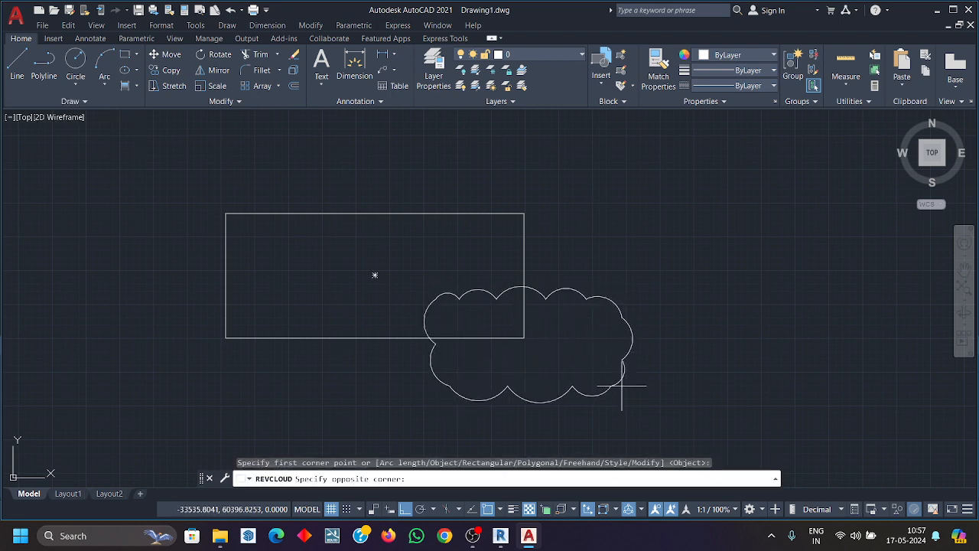
click(612, 406)
middle_drag(547, 395, 467, 324)
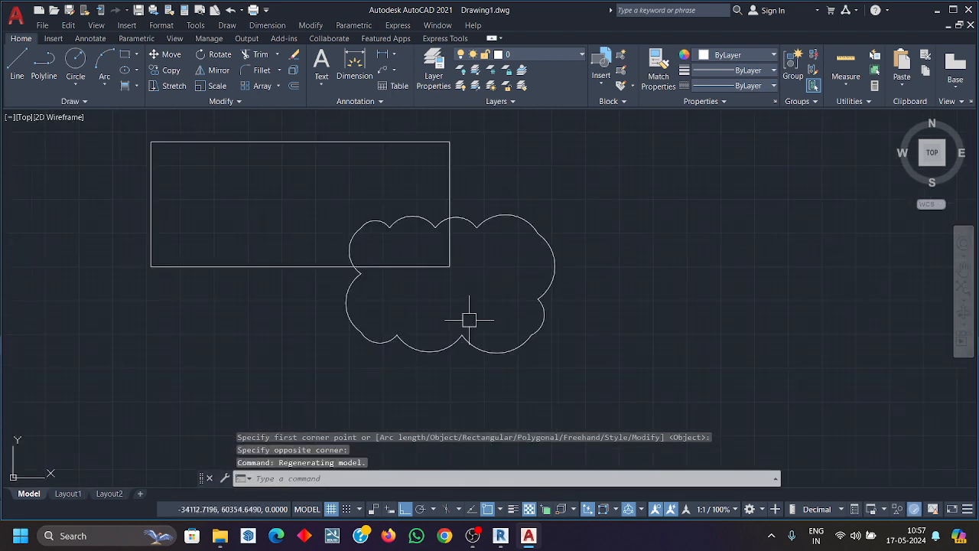
Draw a smaller rectangular revision cloud with an arc length of 200 over the rectangle's upper-right corner.
click(85, 101)
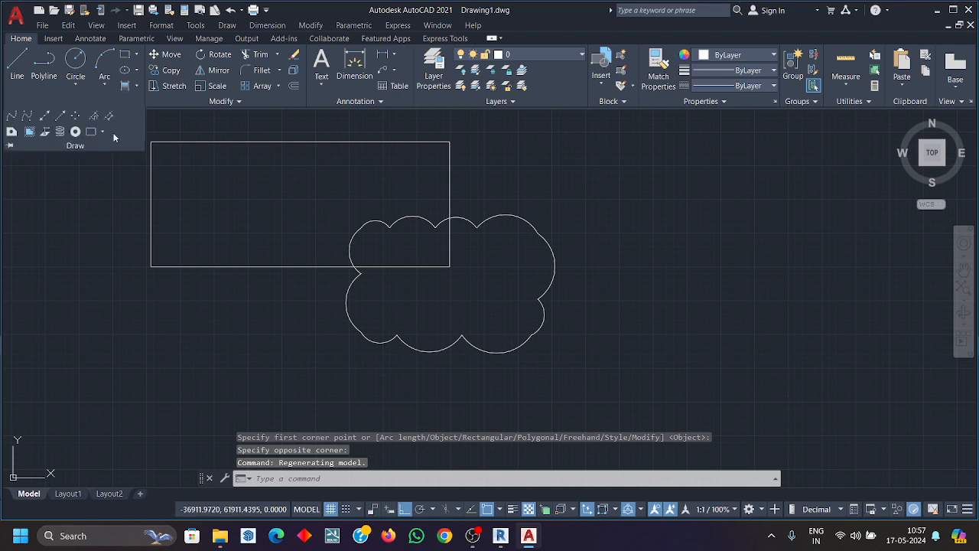
click(90, 131)
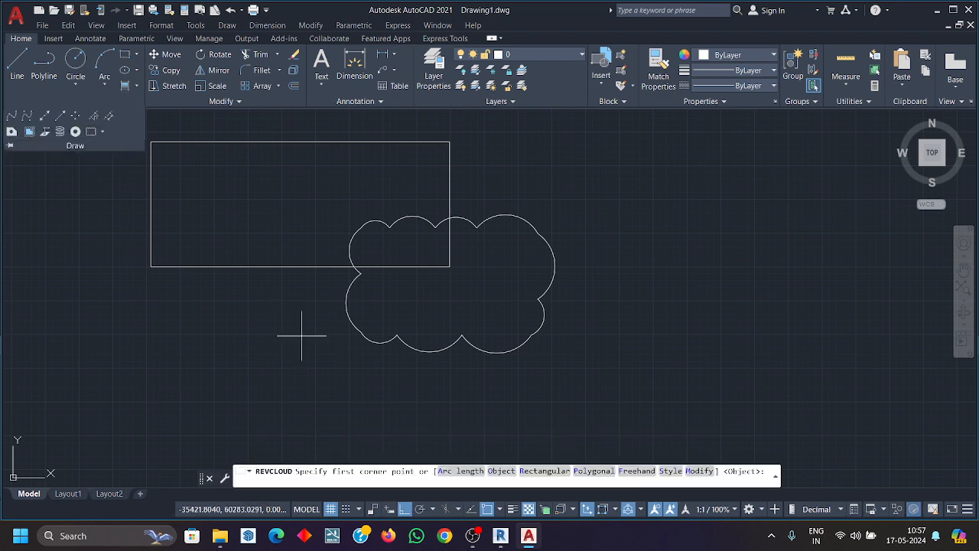
click(462, 471)
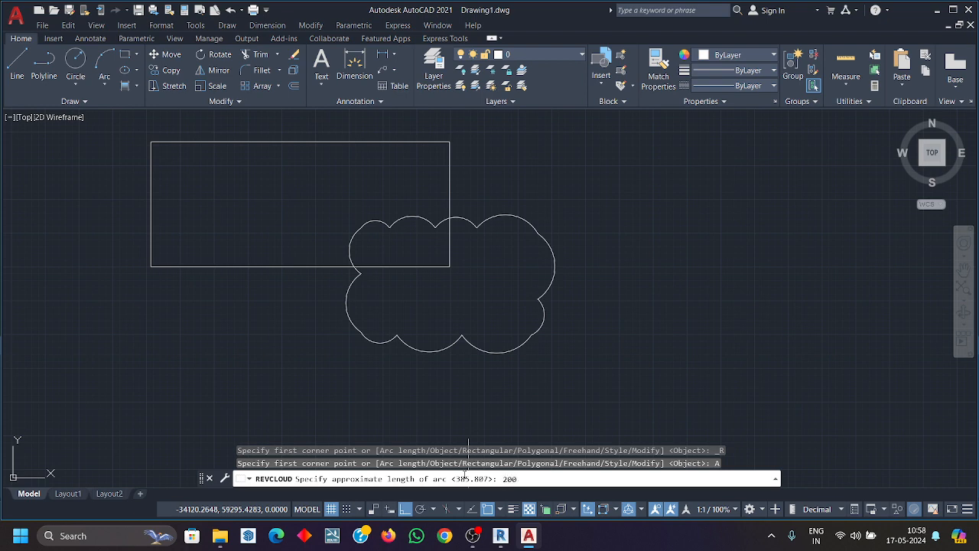
key(Return)
middle_drag(421, 152, 438, 237)
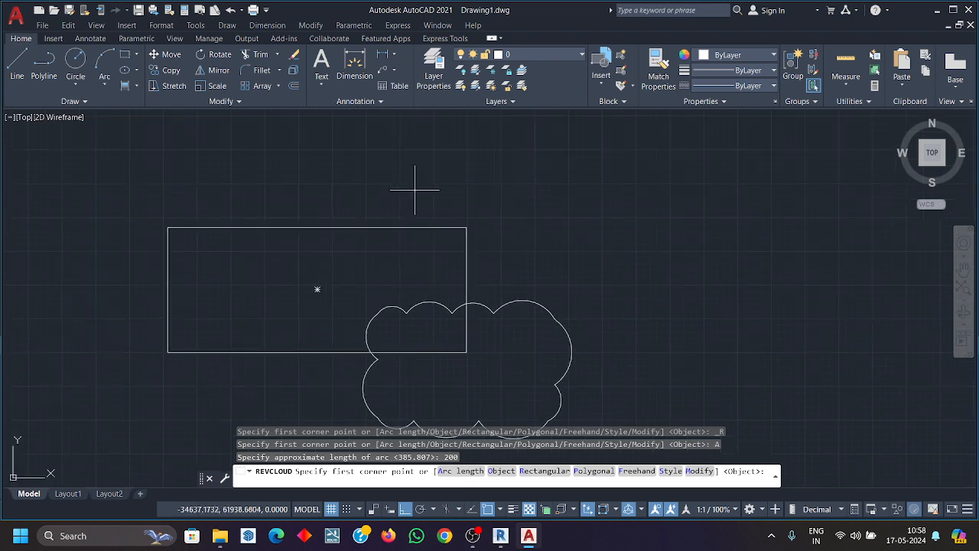
click(414, 189)
click(559, 247)
middle_drag(501, 286, 431, 243)
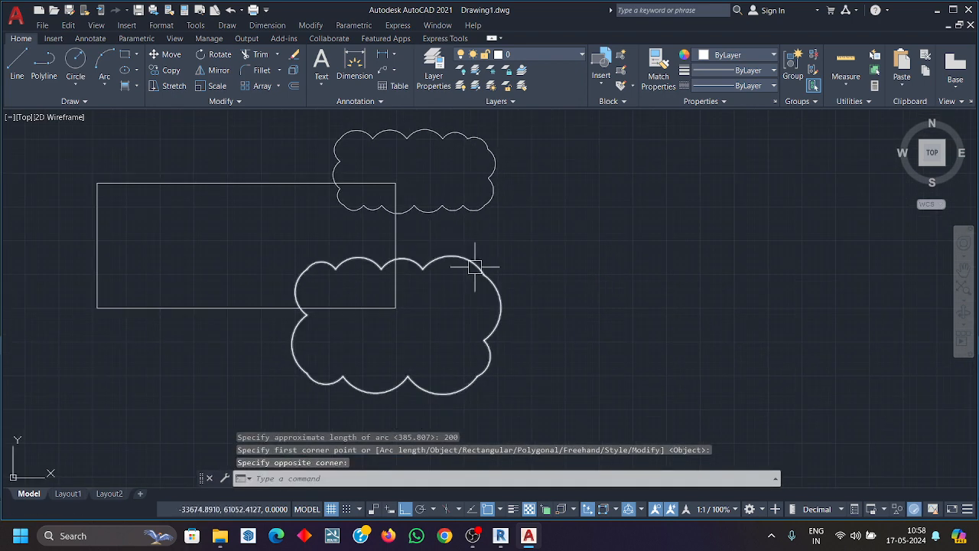
Try to draw a polygonal revision cloud through five points around the rectangle's upper-left corner, then cancel the command.
scroll(463, 226, down, 4)
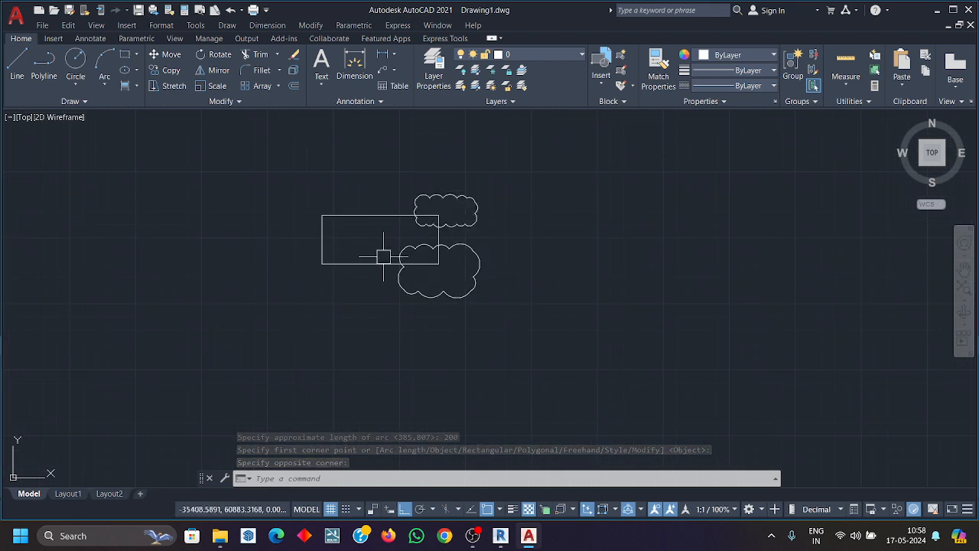
click(87, 101)
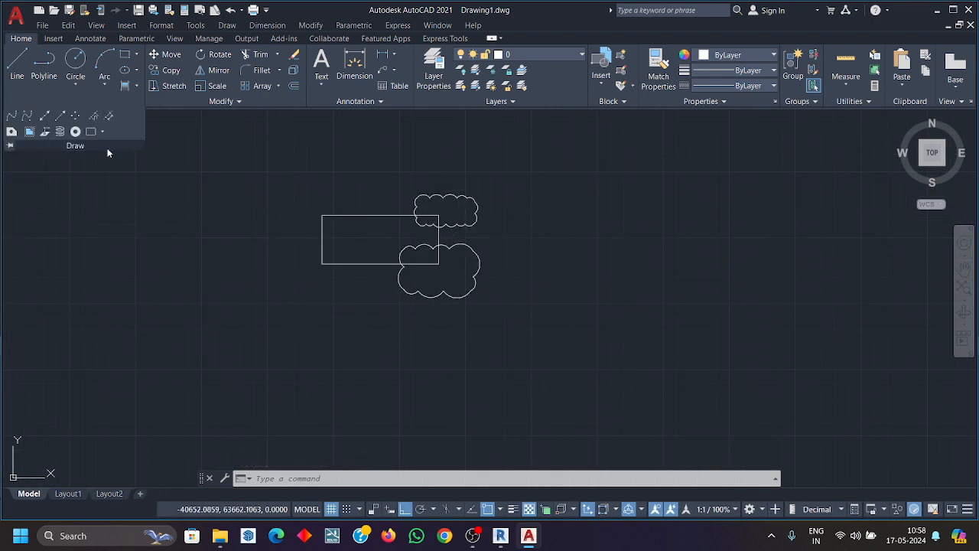
click(101, 131)
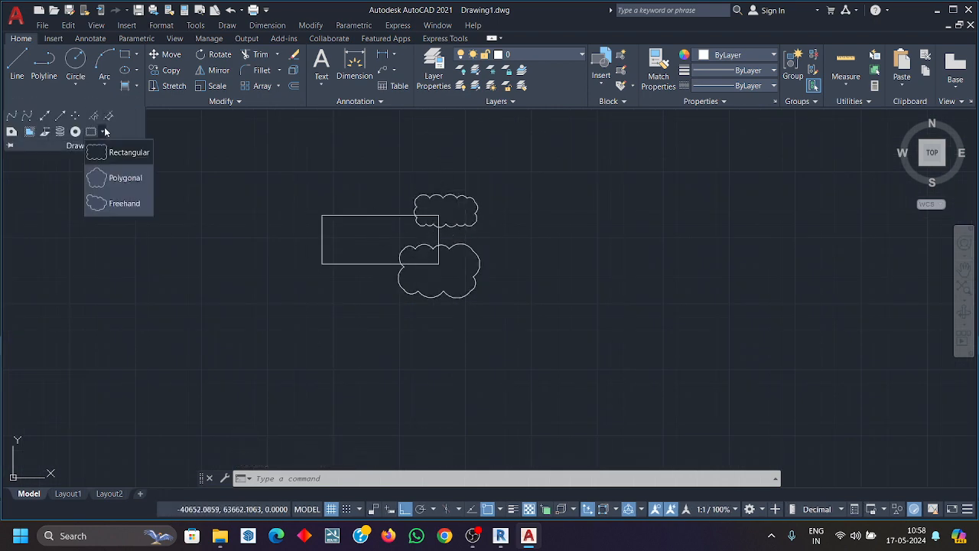
click(130, 183)
click(301, 228)
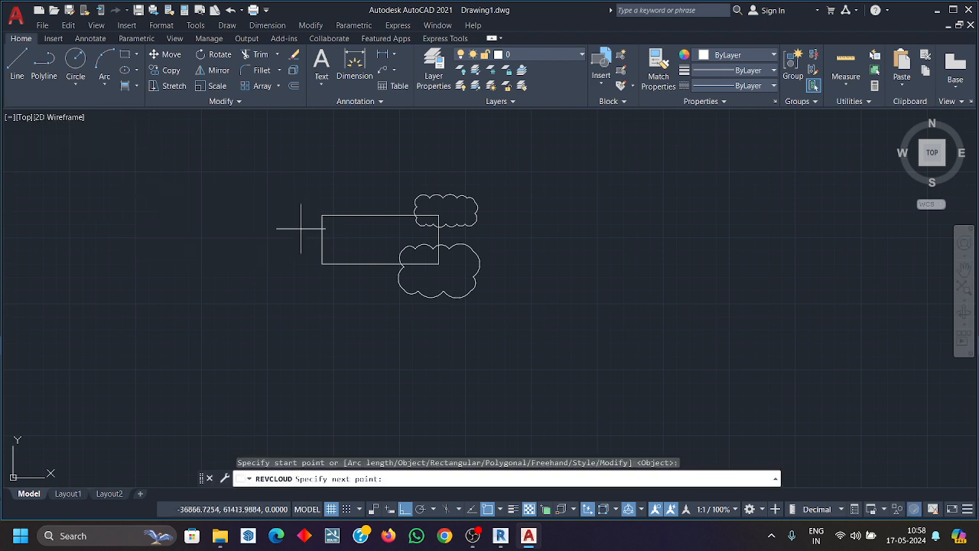
click(375, 226)
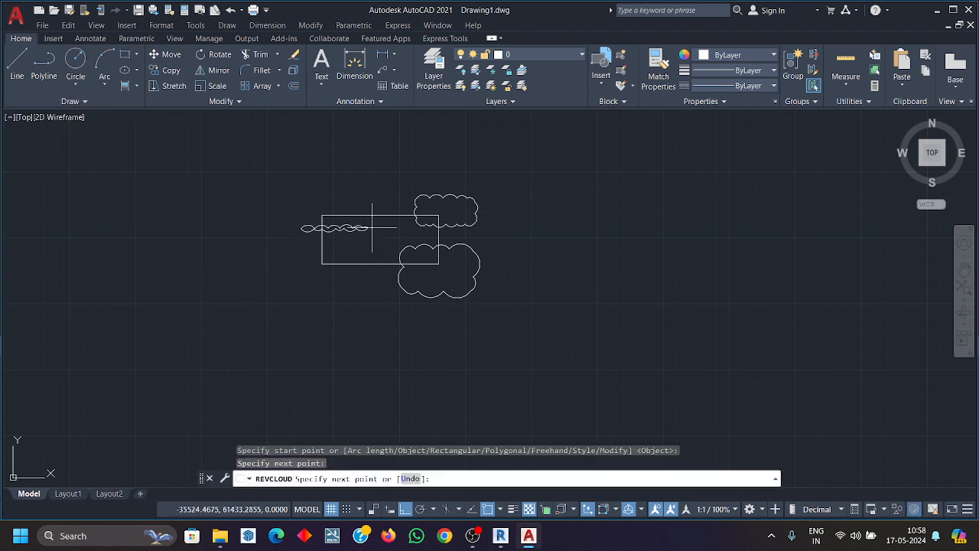
click(375, 174)
click(293, 157)
click(229, 207)
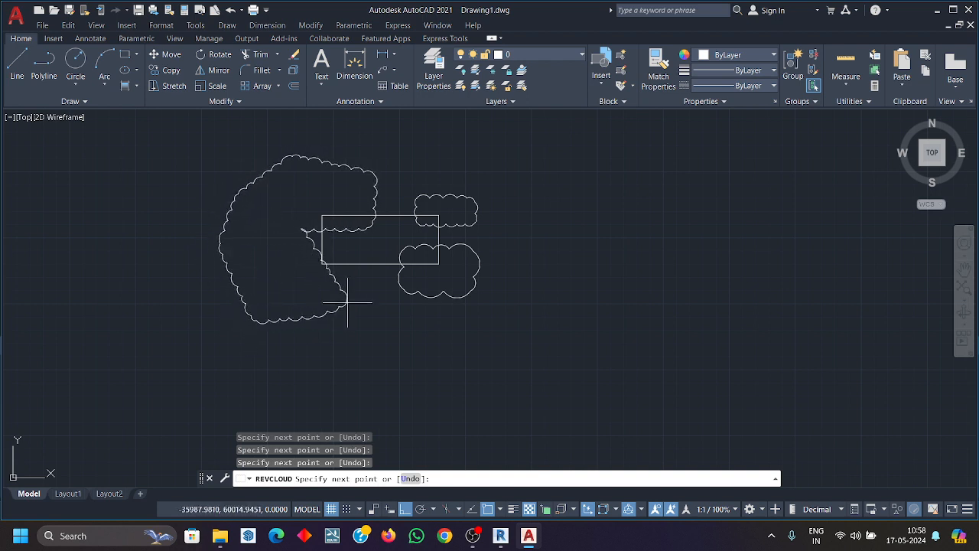
key(Escape)
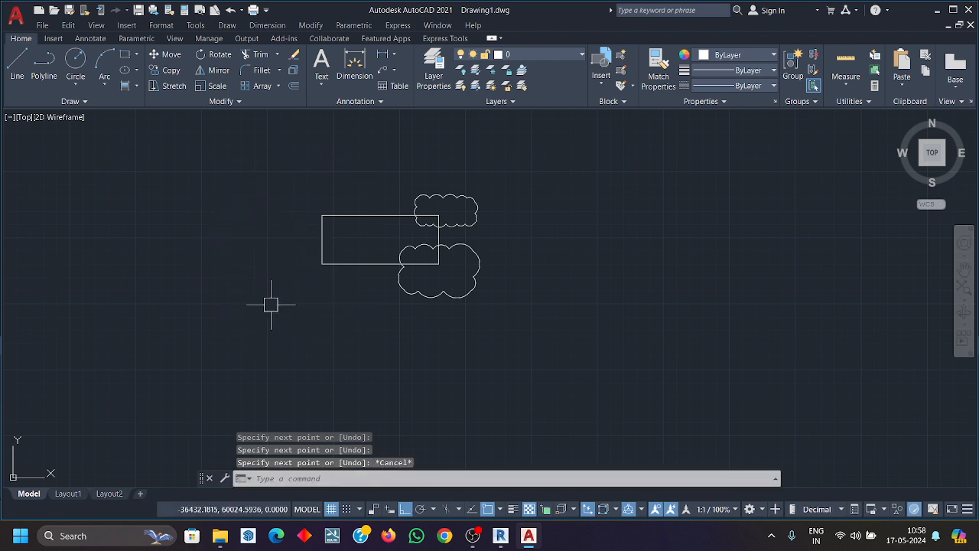
Draw a circle centred on the rectangle's upper-left corner, picking its radius freehand.
text(c)
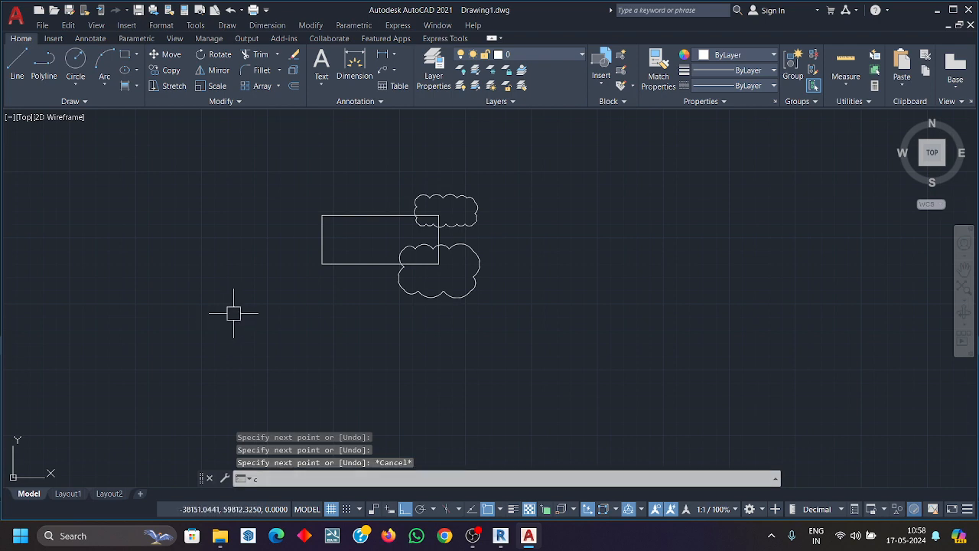
key(Return)
scroll(326, 273, up, 2)
click(336, 235)
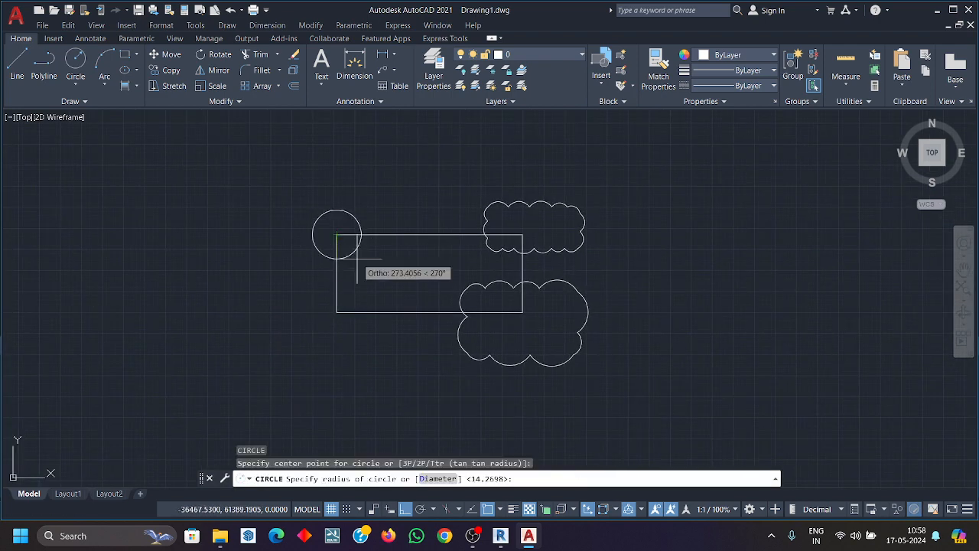
click(350, 274)
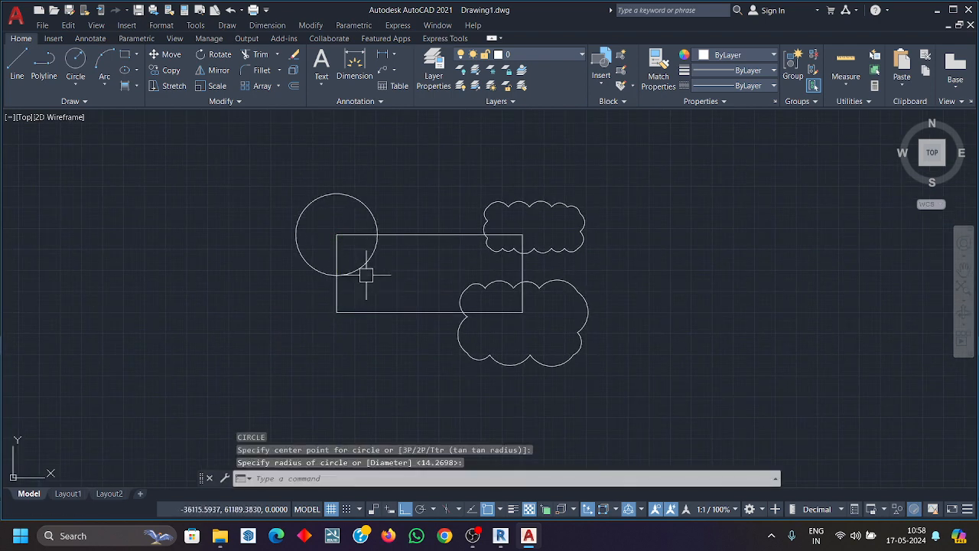
Try to convert the circle into a revision cloud with the Object option, cancelling at the reverse-direction choice.
click(74, 101)
click(108, 133)
click(115, 149)
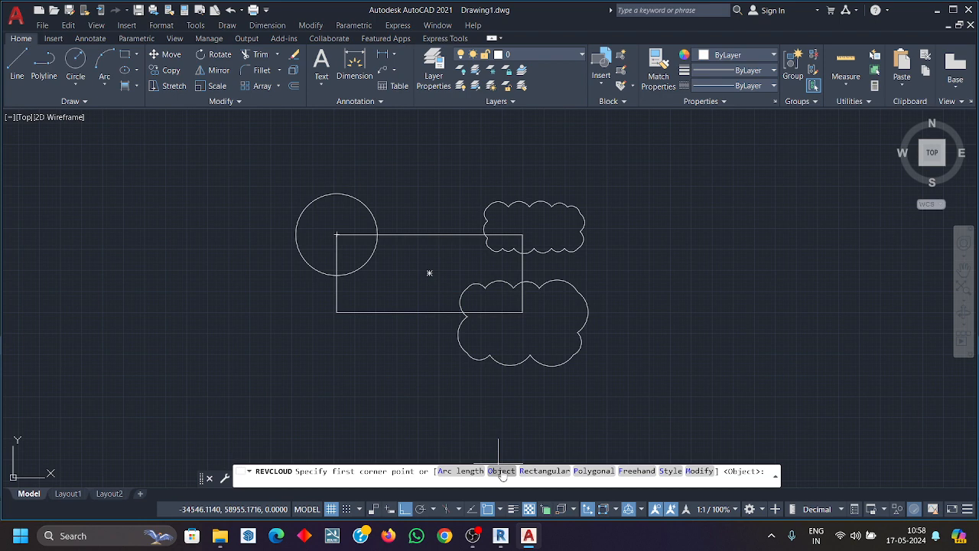
click(501, 470)
click(349, 273)
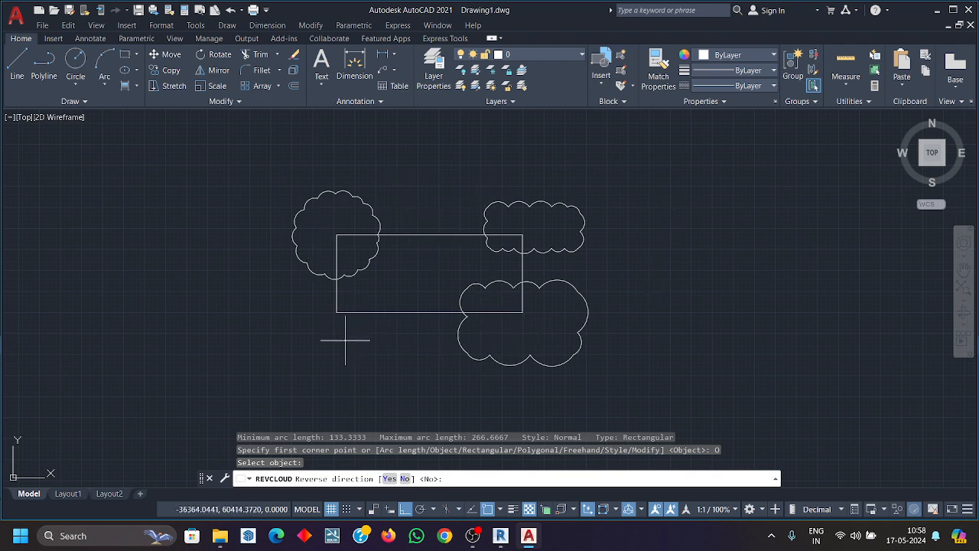
key(Escape)
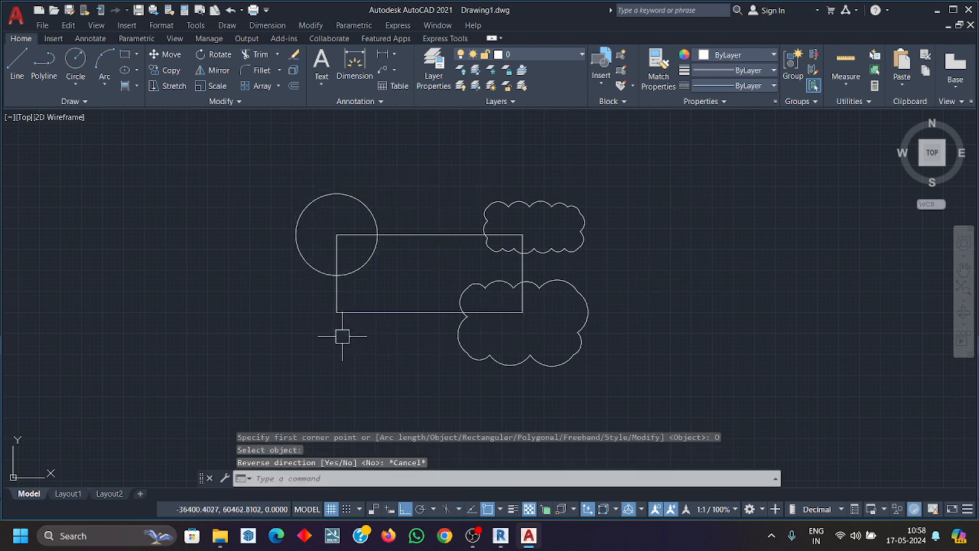
Draw a flat horizontal ellipse by its centre on the rectangle's lower-left corner, picking both axis lengths freehand.
click(137, 71)
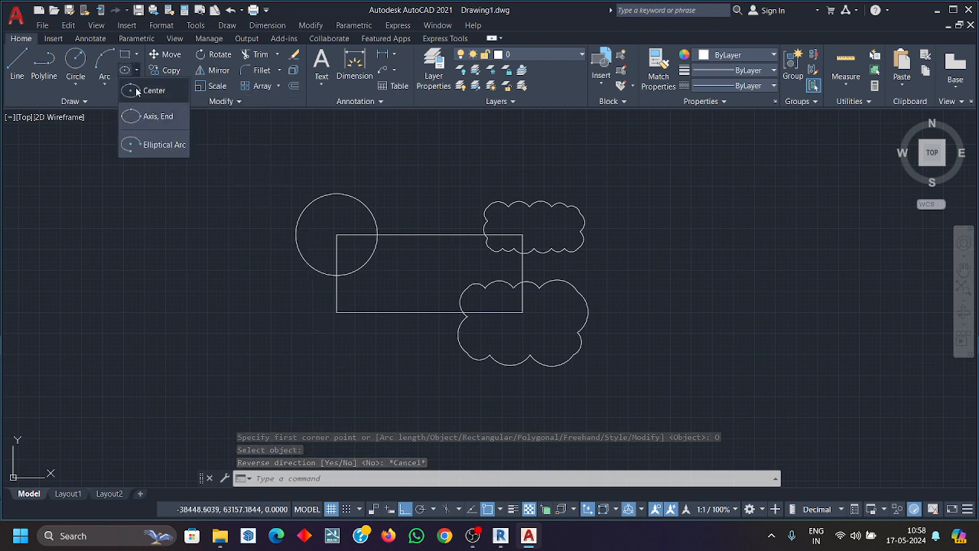
click(137, 91)
click(337, 312)
click(264, 321)
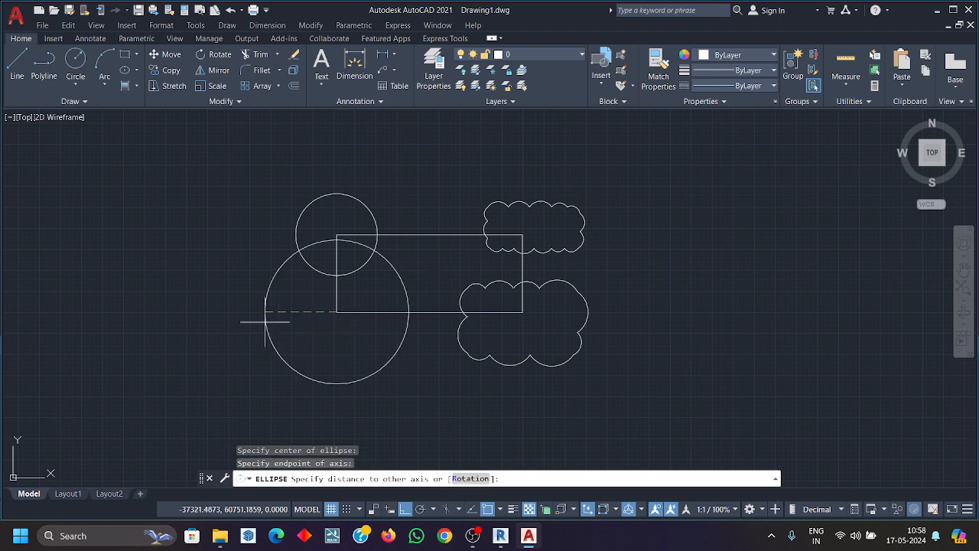
click(332, 335)
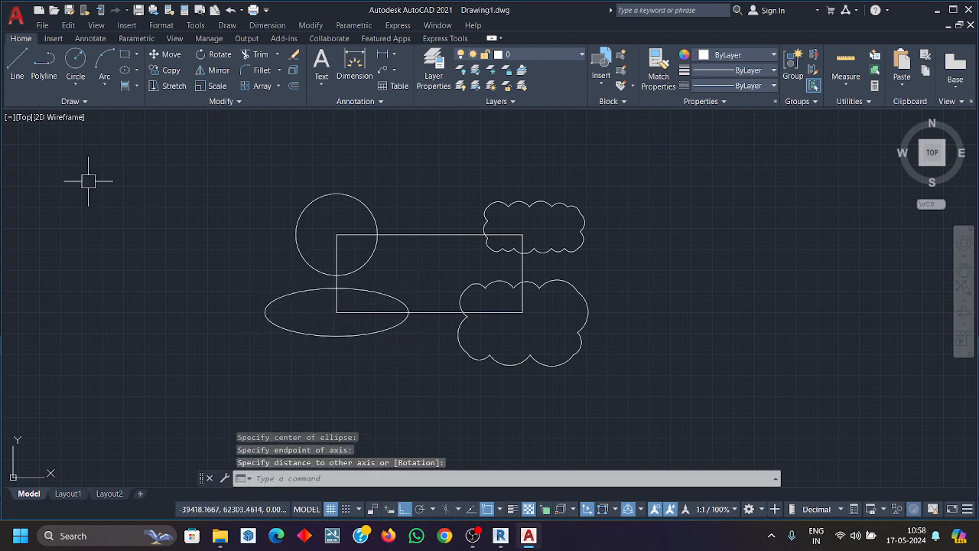
Convert the ellipse into a revision cloud with the Object option and reverse its arc direction.
click(87, 102)
click(92, 132)
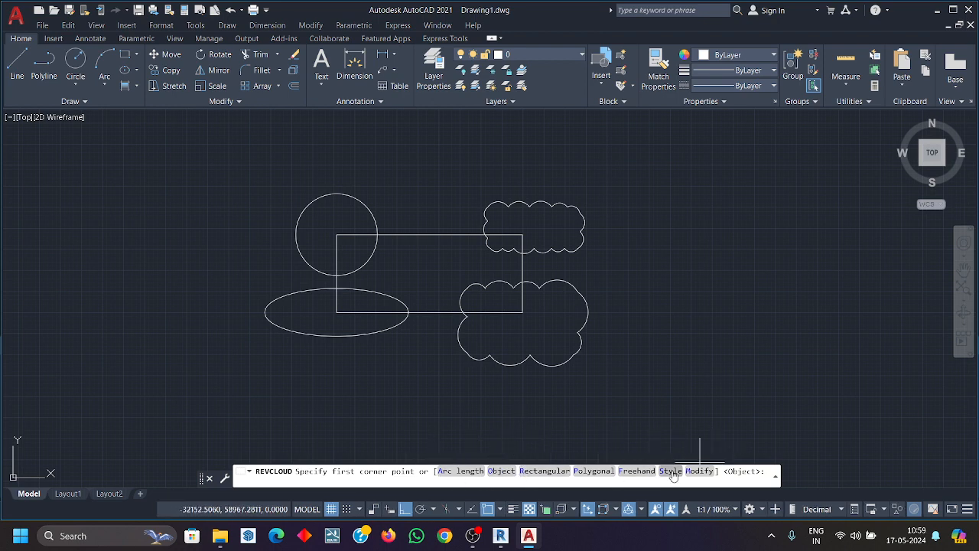
click(516, 472)
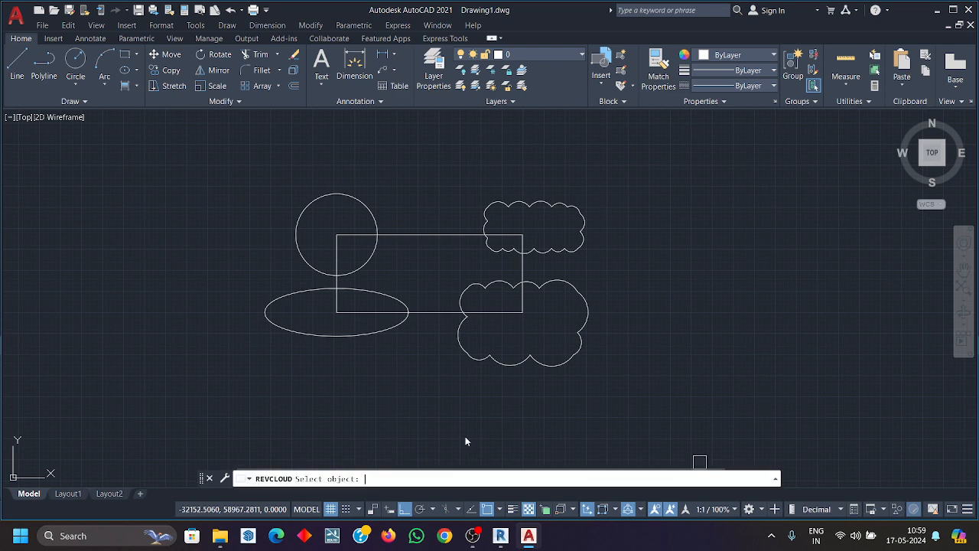
click(360, 335)
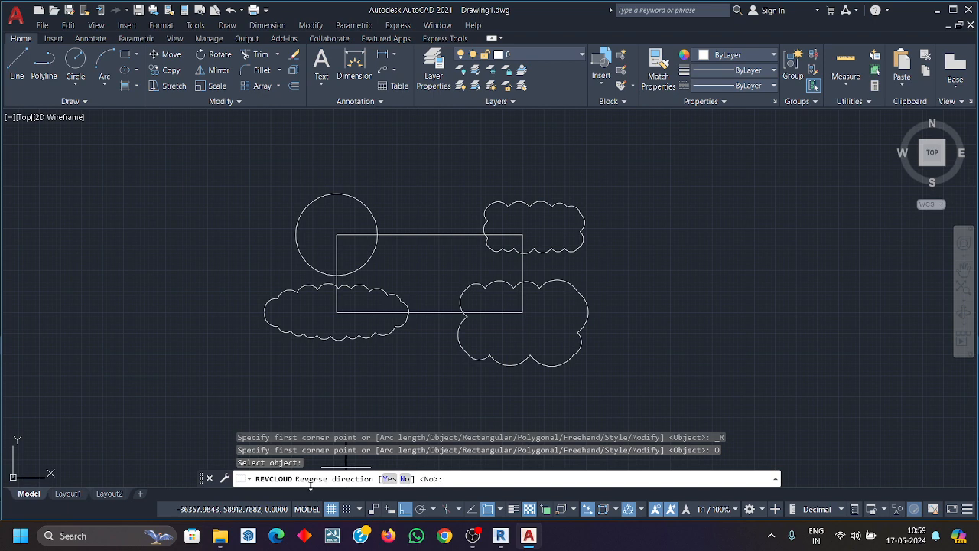
click(389, 478)
scroll(341, 329, up, 2)
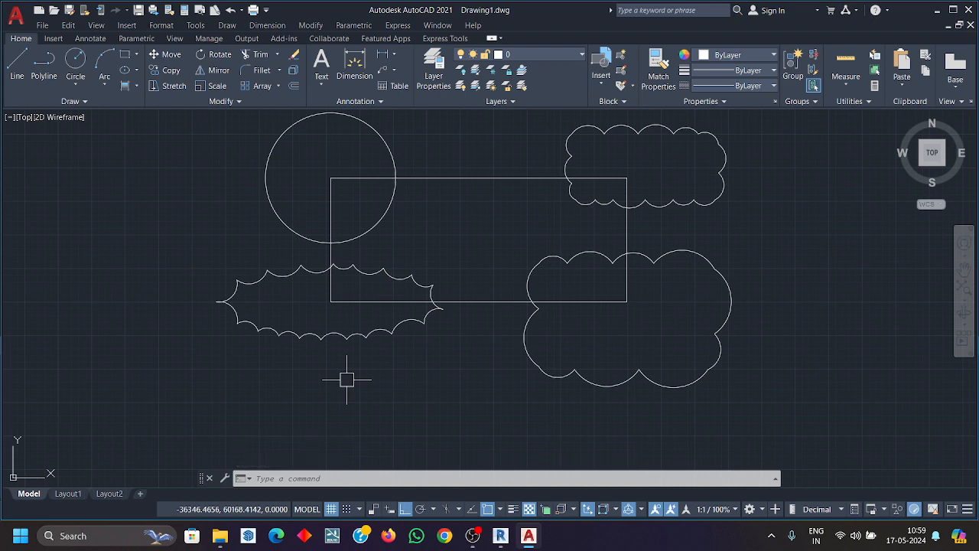
scroll(222, 314, up, 2)
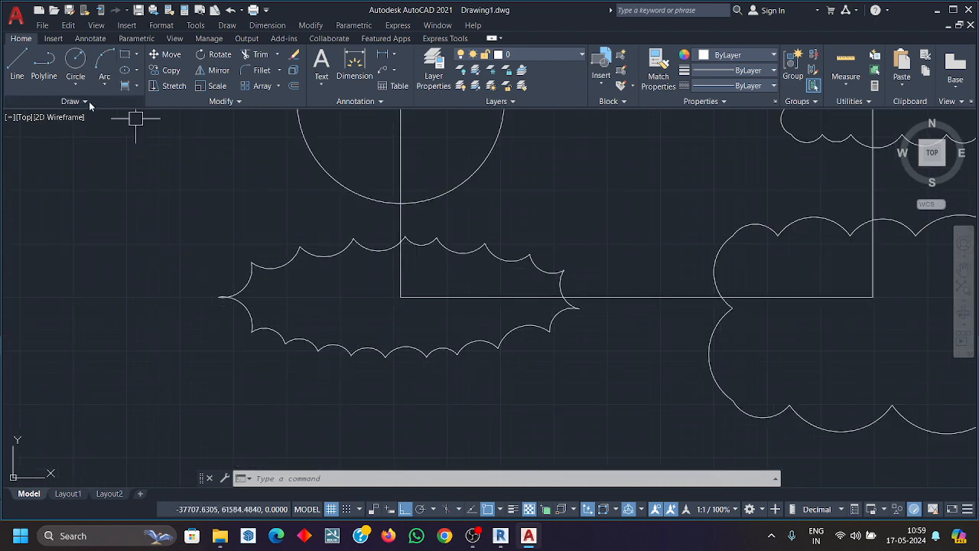
click(88, 101)
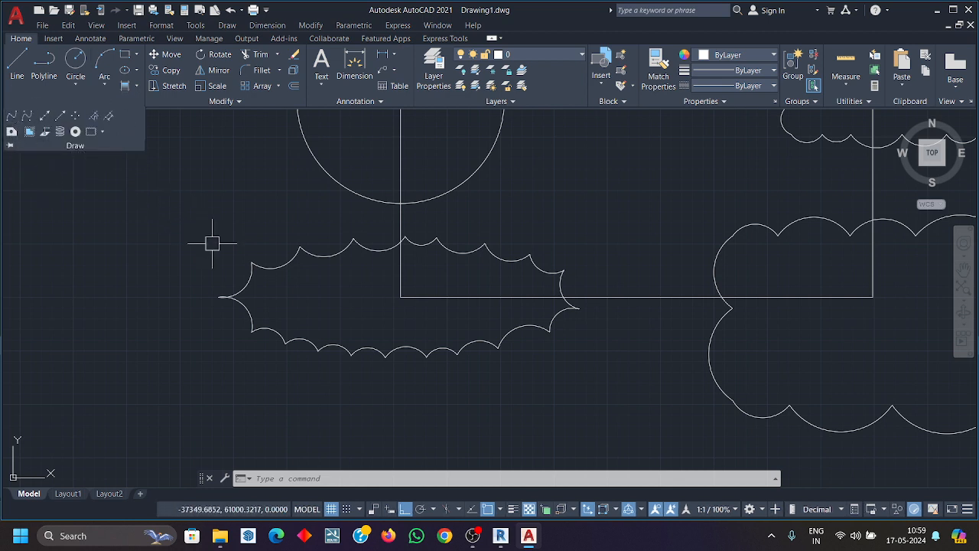
click(237, 101)
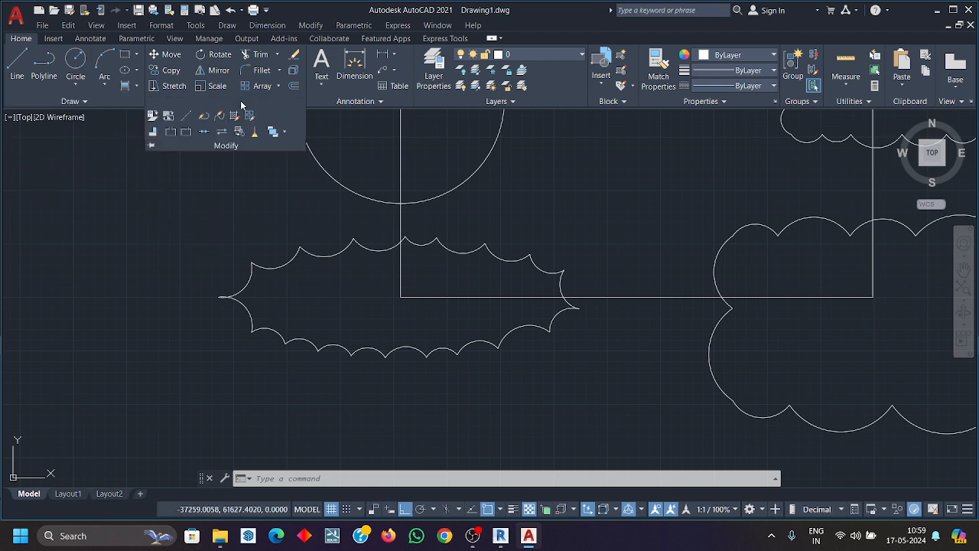
click(278, 86)
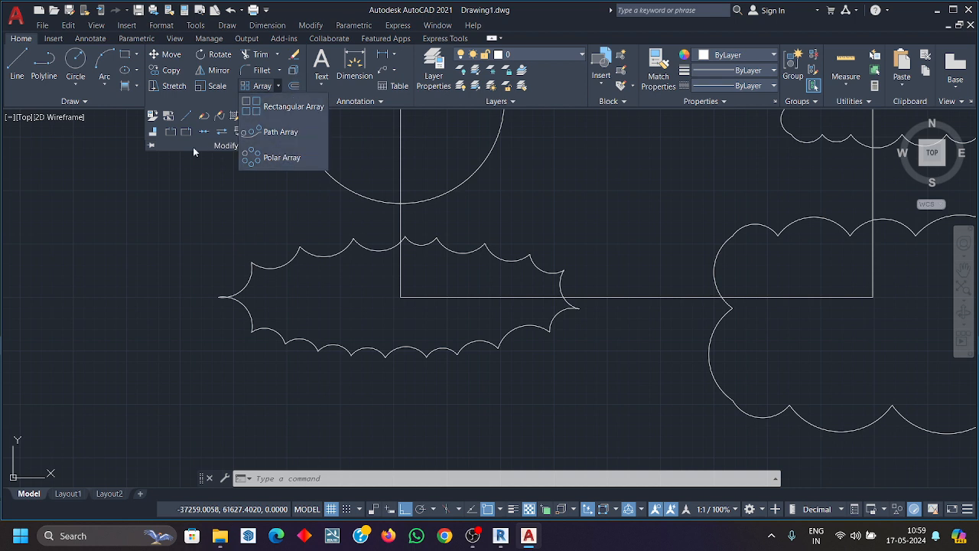
click(252, 197)
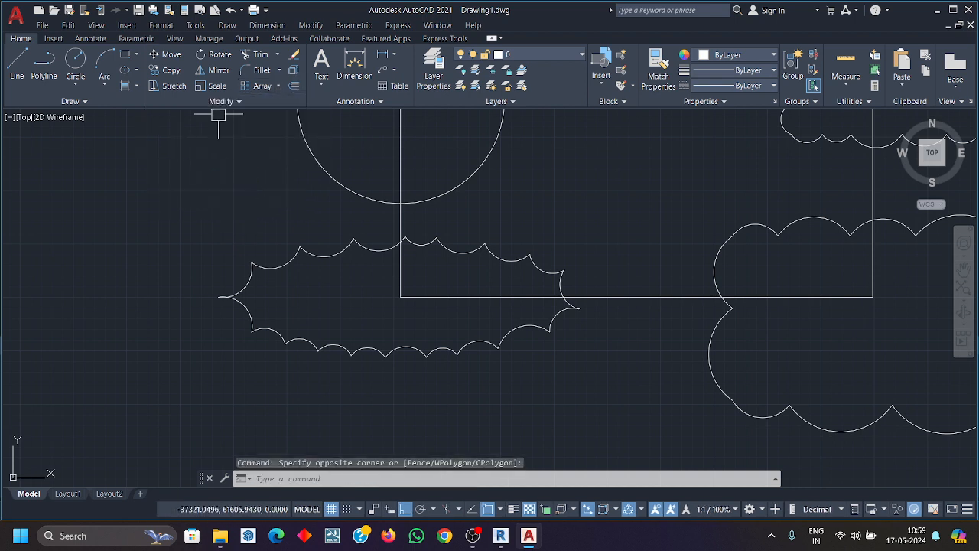
Erase the circle, the rectangle and the three revision clouds from the drawing with one window selection.
scroll(264, 232, down, 6)
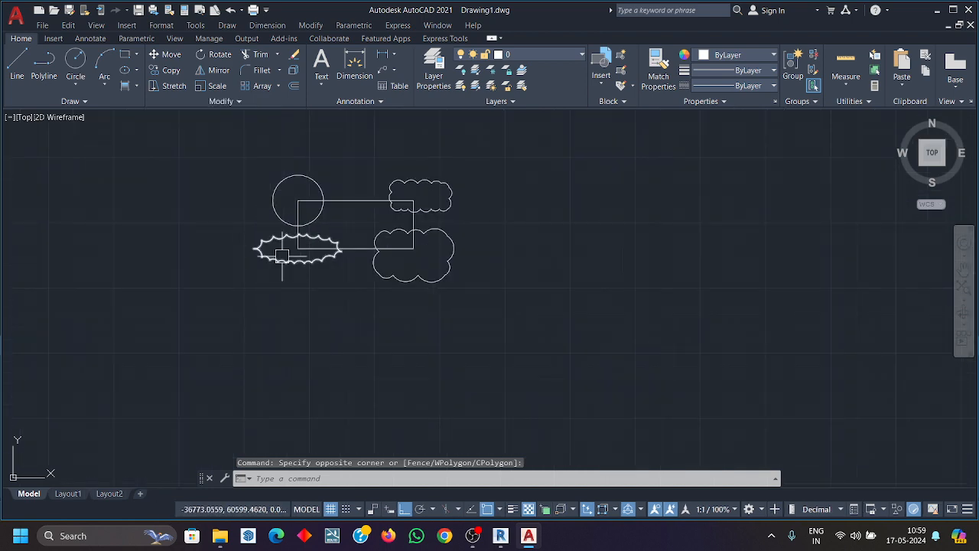
click(230, 150)
click(573, 329)
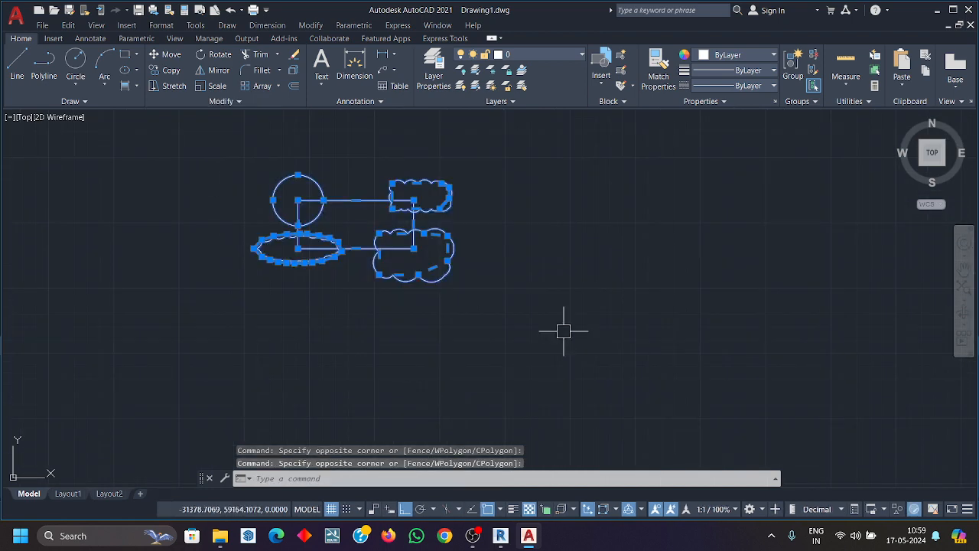
key(Delete)
click(473, 536)
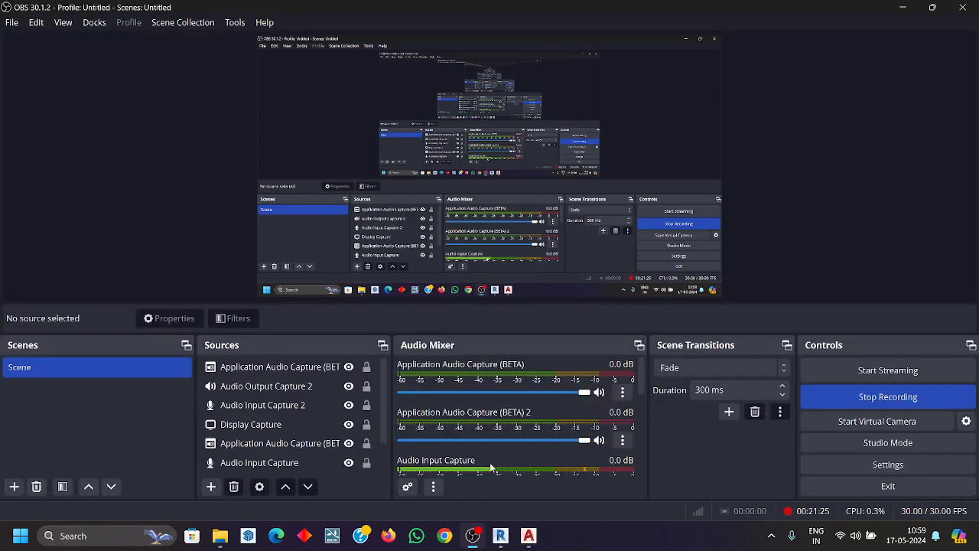